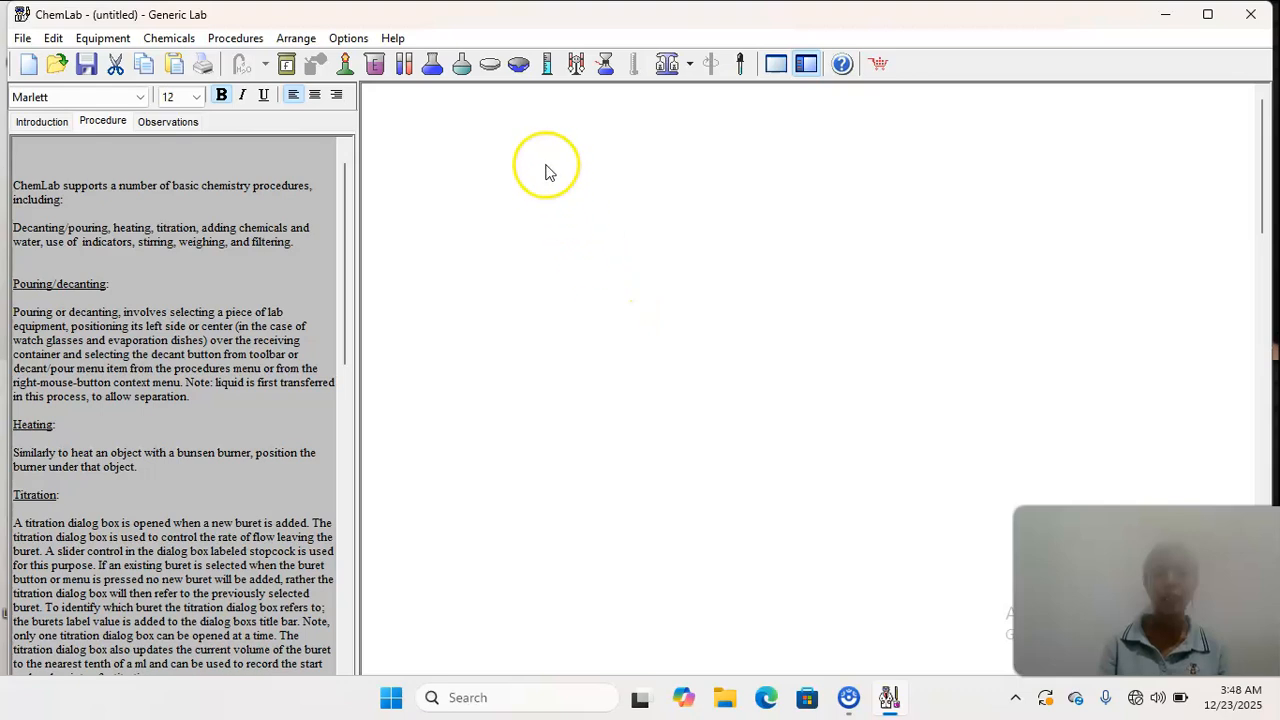
- Add a watch glass and an evaporation dish to the empty lab area, placed side by side
left_click(489, 64)
left_click_drag(655, 150, 474, 305)
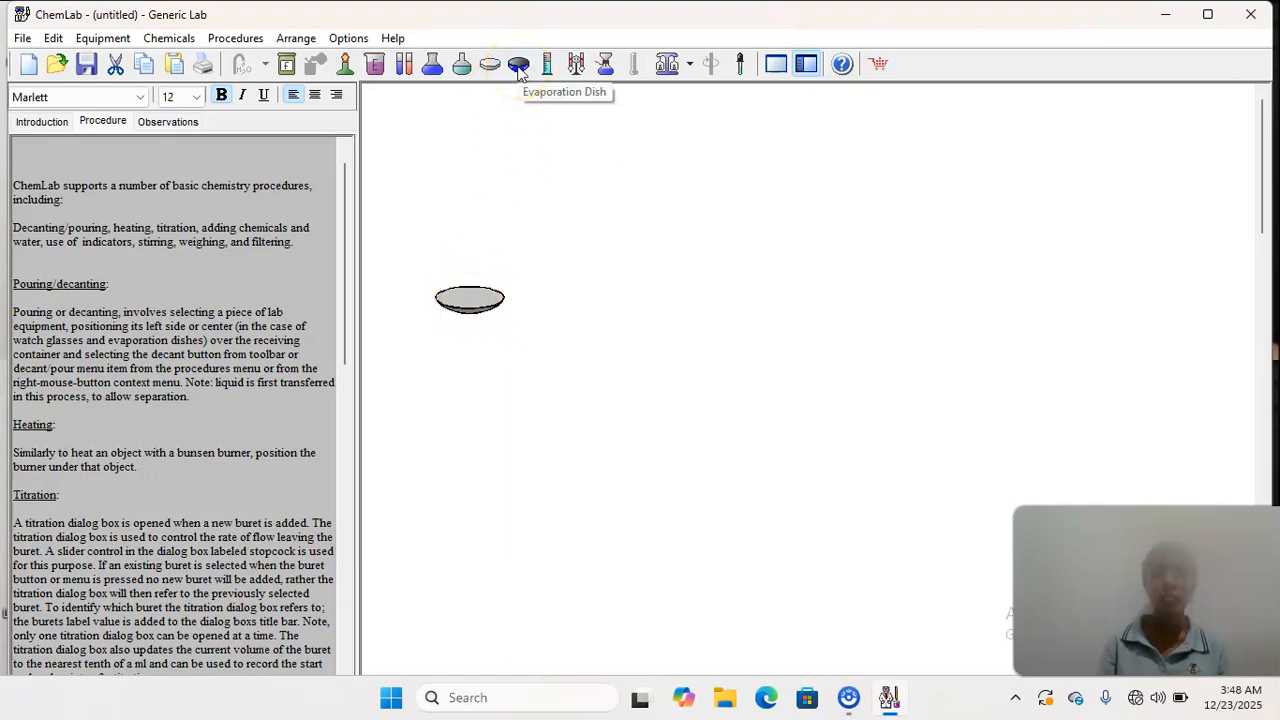
left_click(518, 64)
left_click_drag(655, 180, 580, 277)
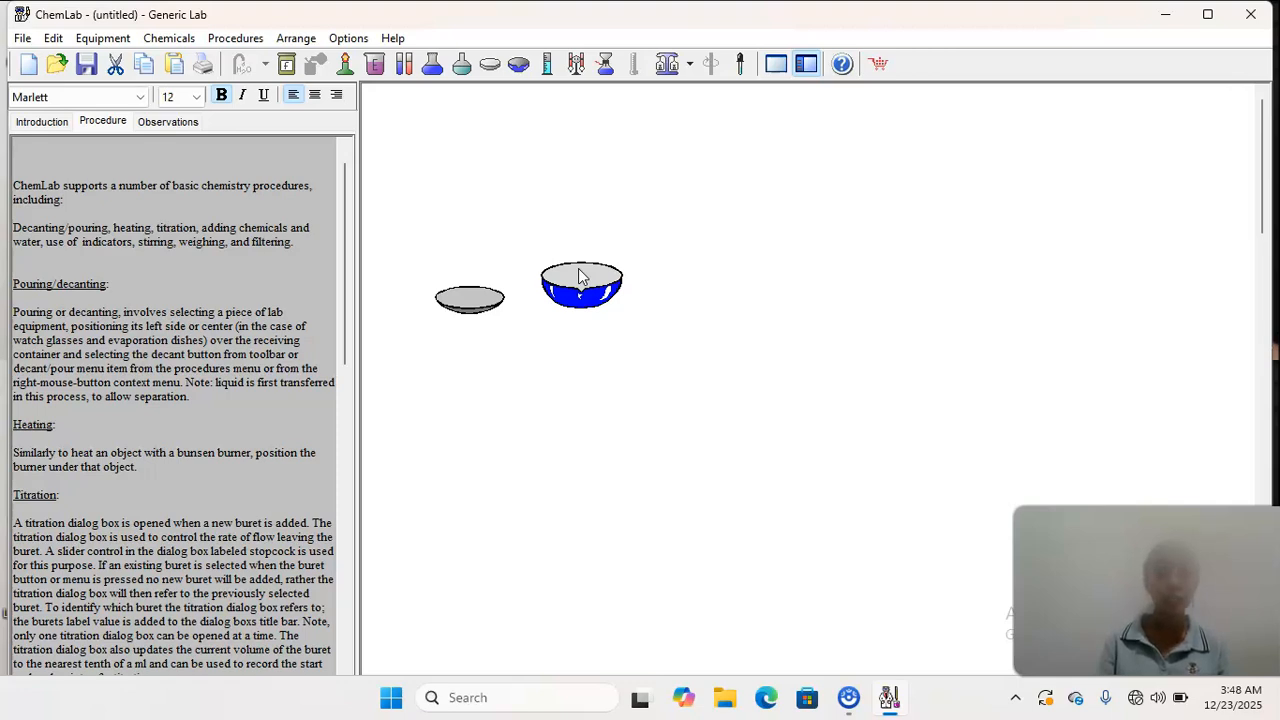
- Add water to the evaporation dish
left_click(581, 278)
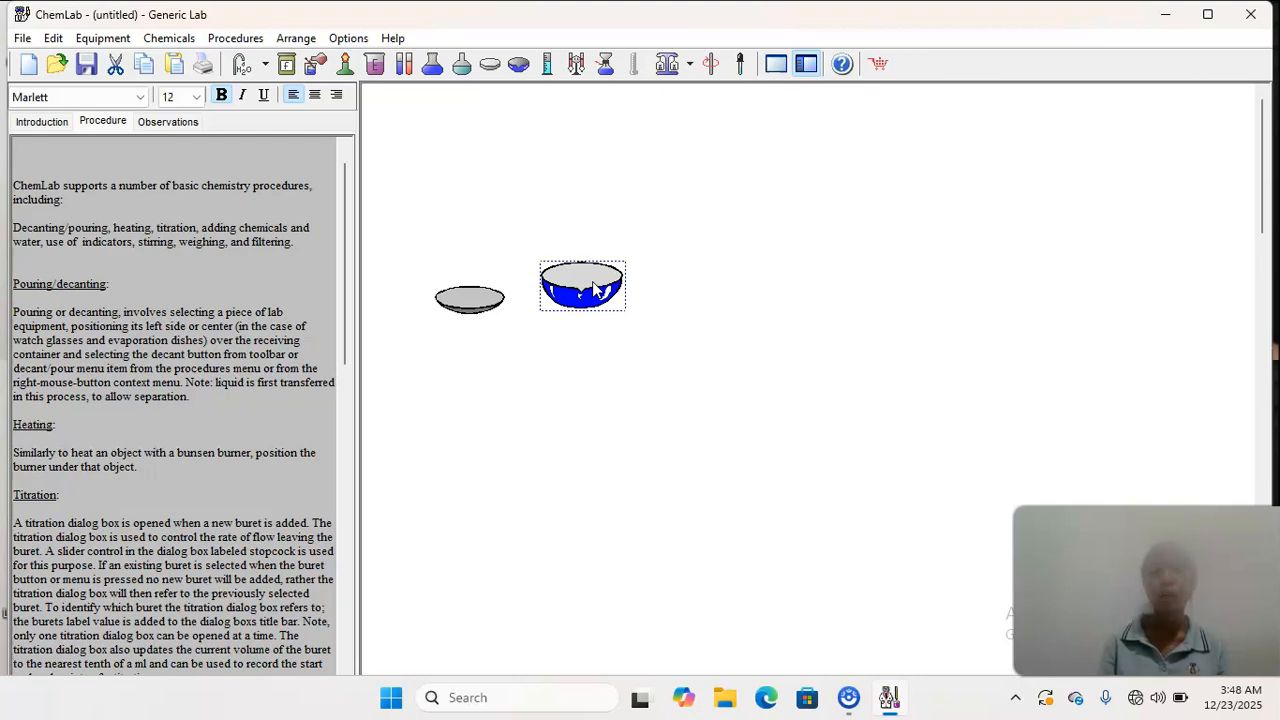
left_click(555, 265)
left_click(547, 268)
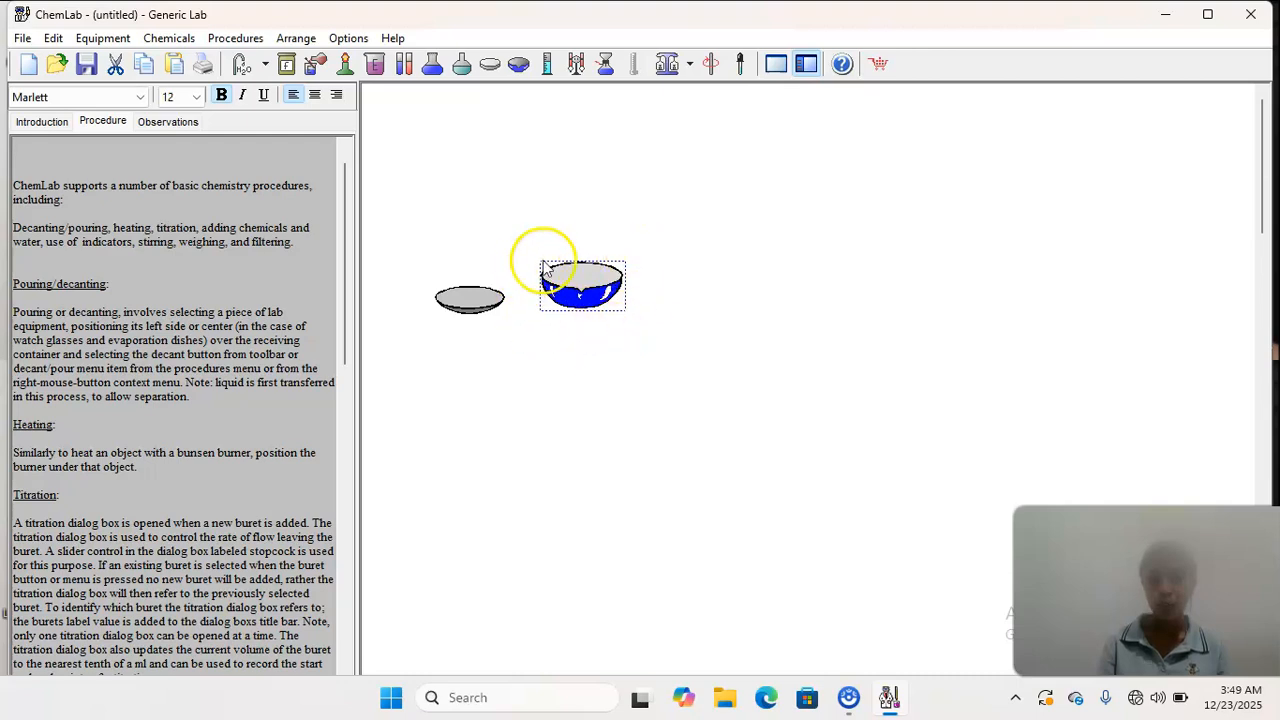
left_click(669, 320)
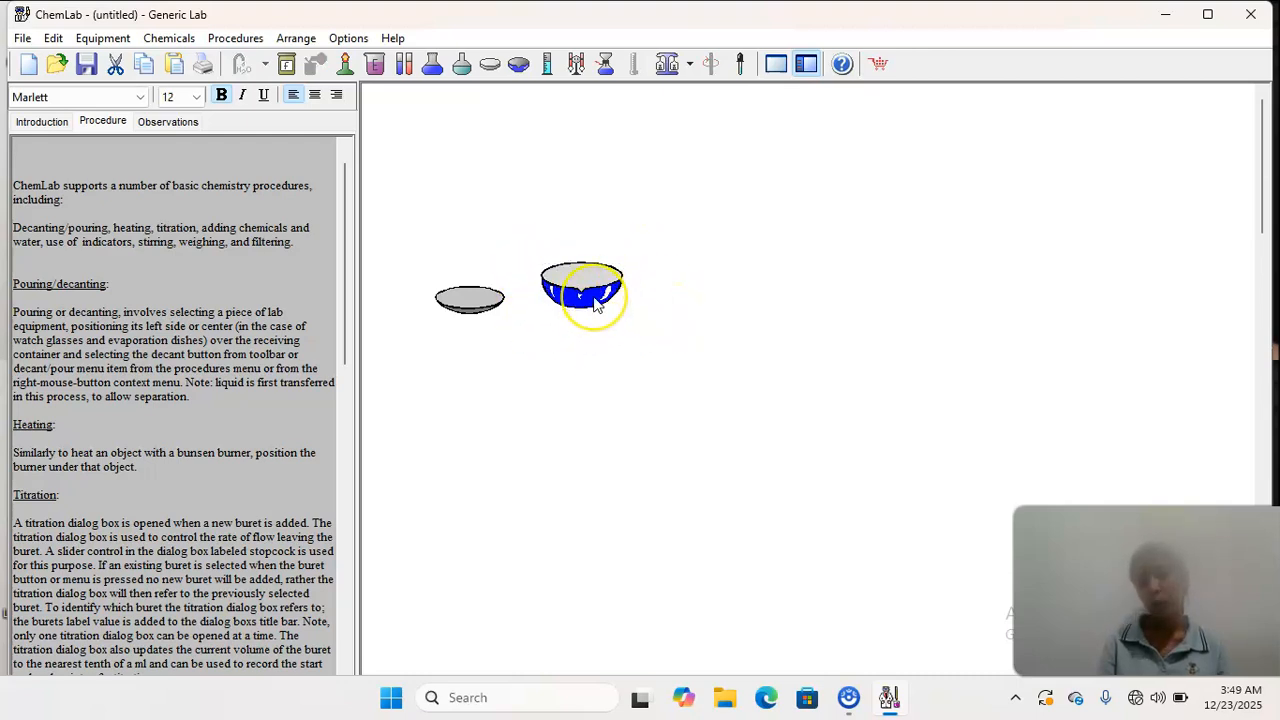
left_click(595, 305)
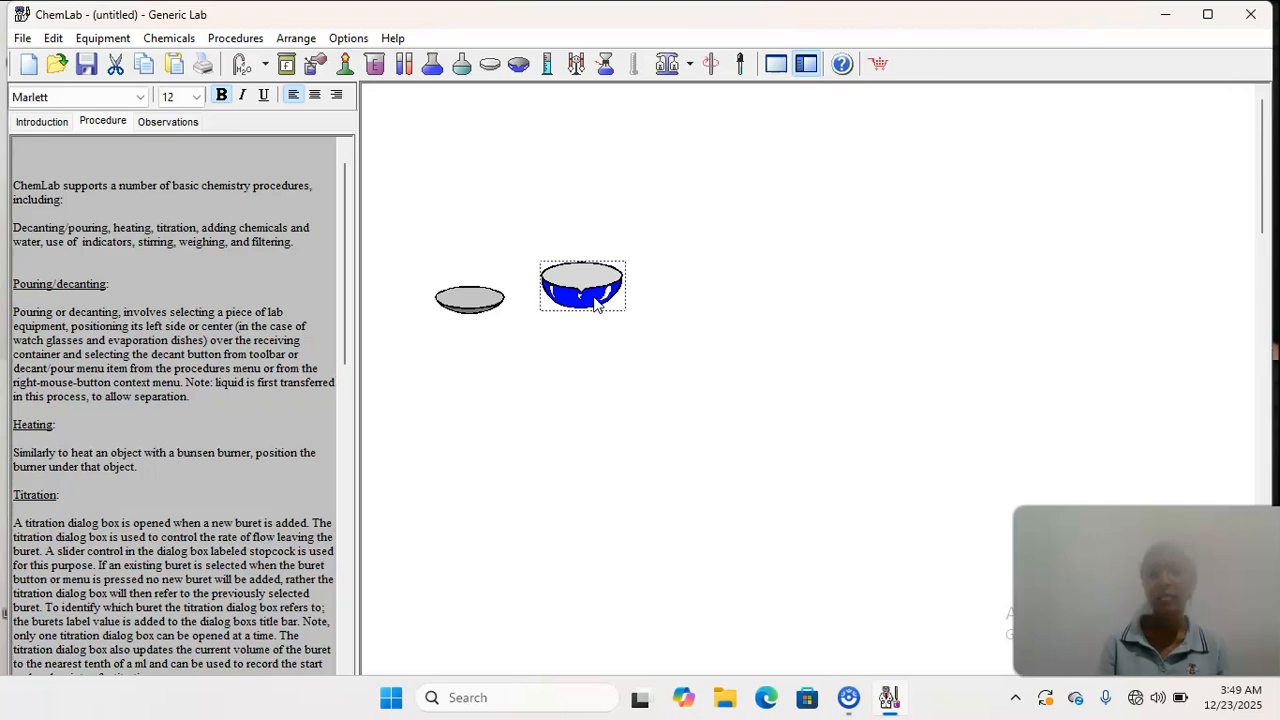
left_click(266, 66)
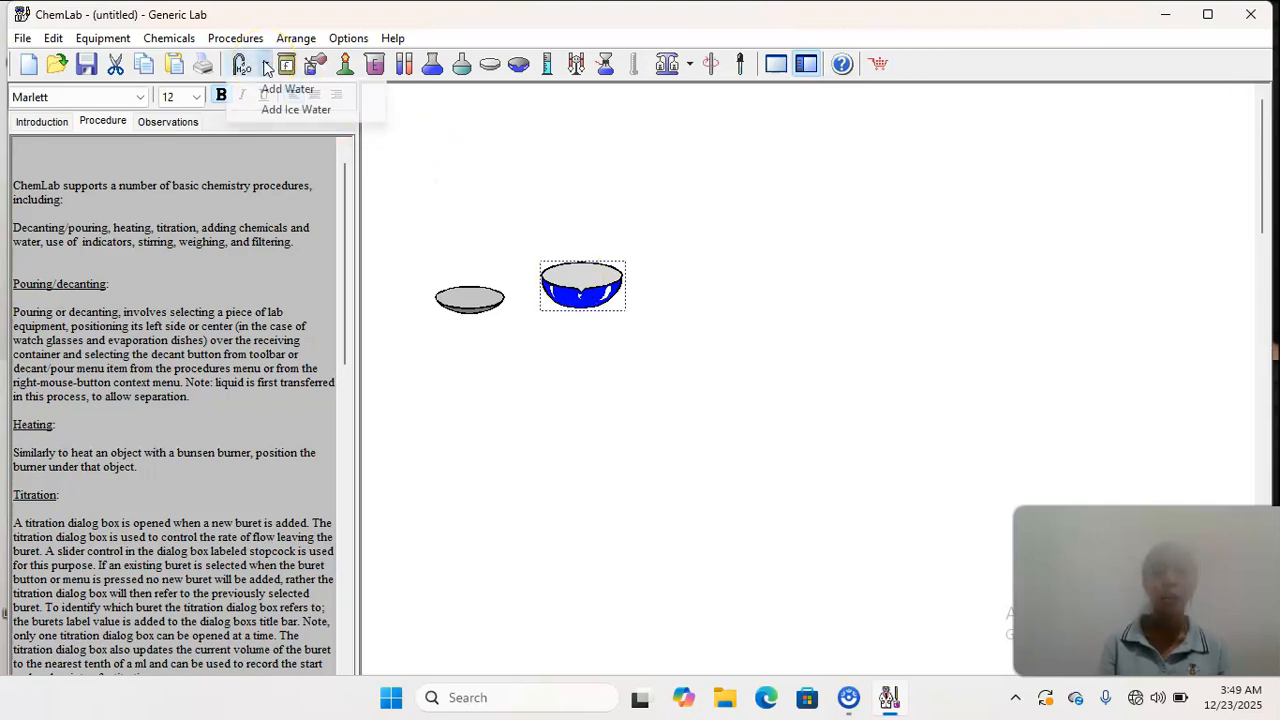
left_click(282, 90)
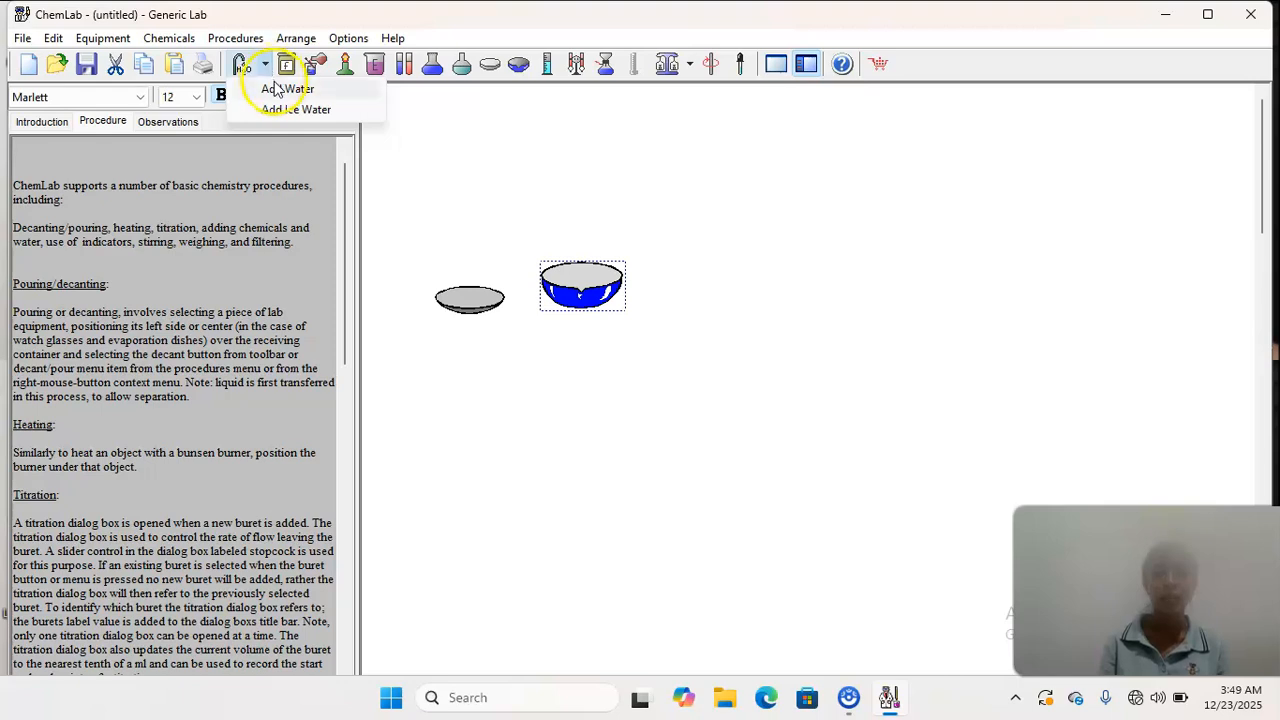
left_click(282, 92)
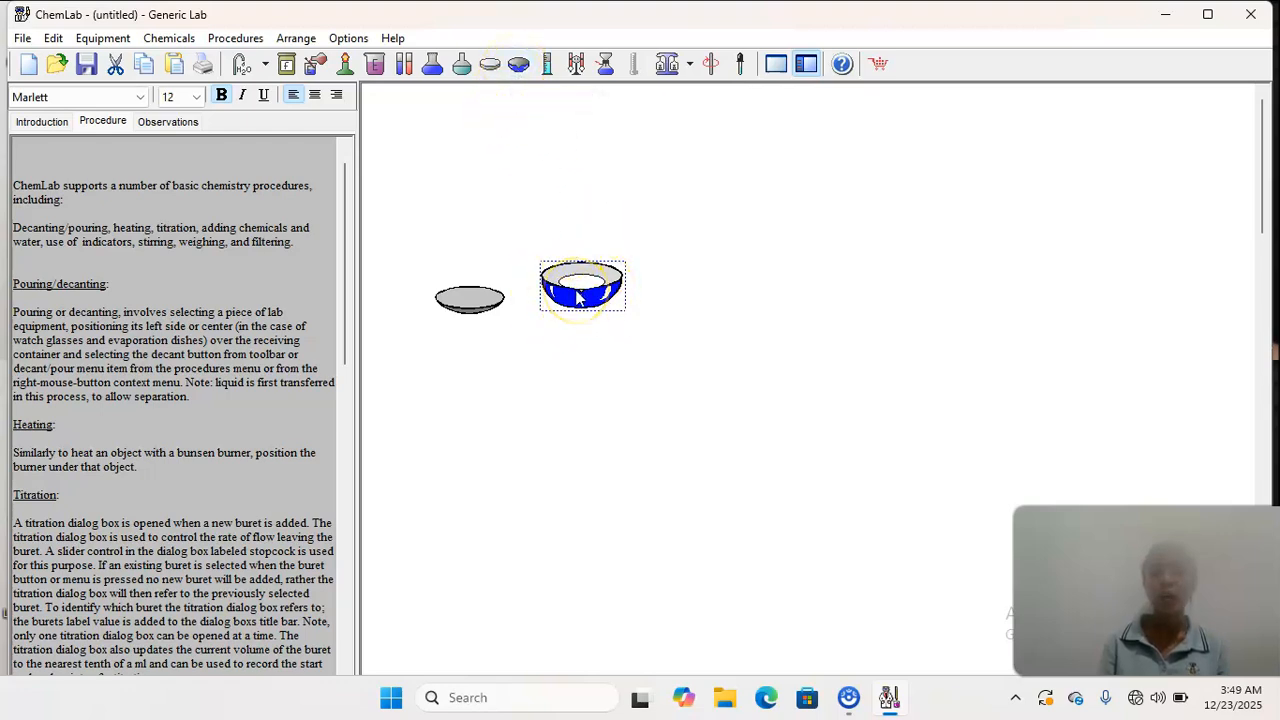
left_click(588, 330)
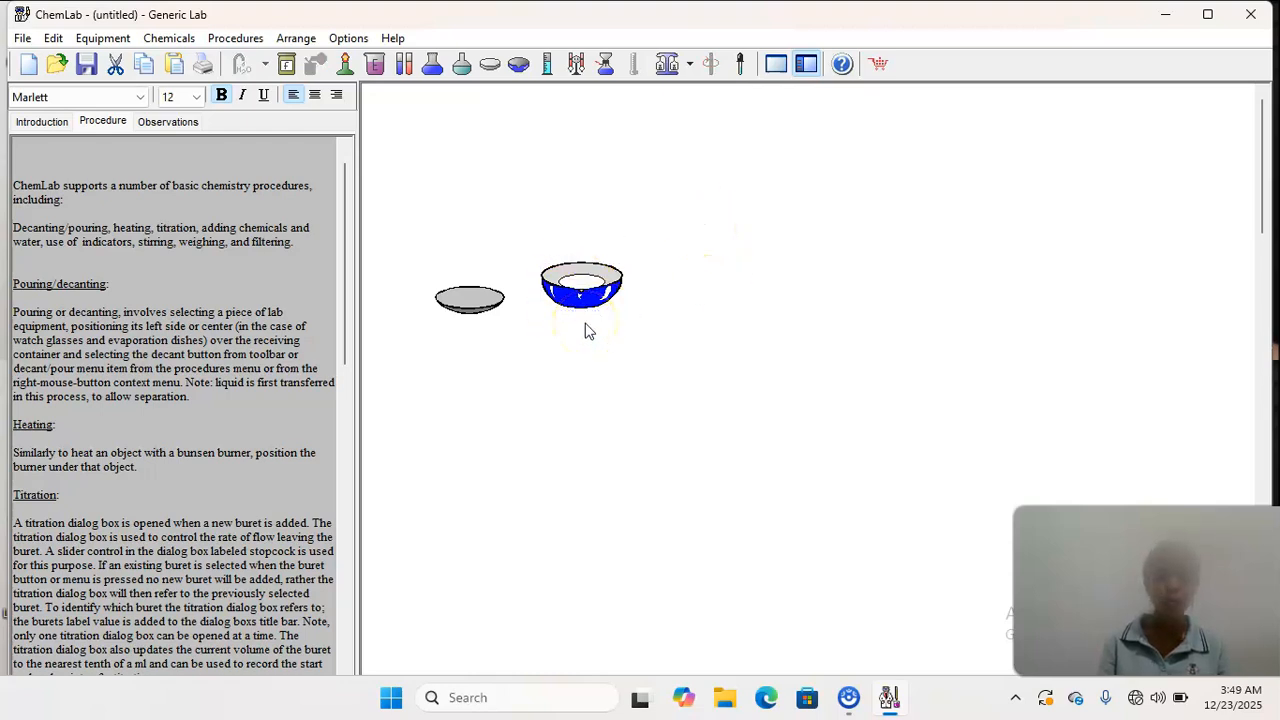
- Position the evaporation dish over the watch glass, pour its water into the glass, and move the dish back beside it
left_click(584, 308)
left_click_drag(584, 308, 491, 238)
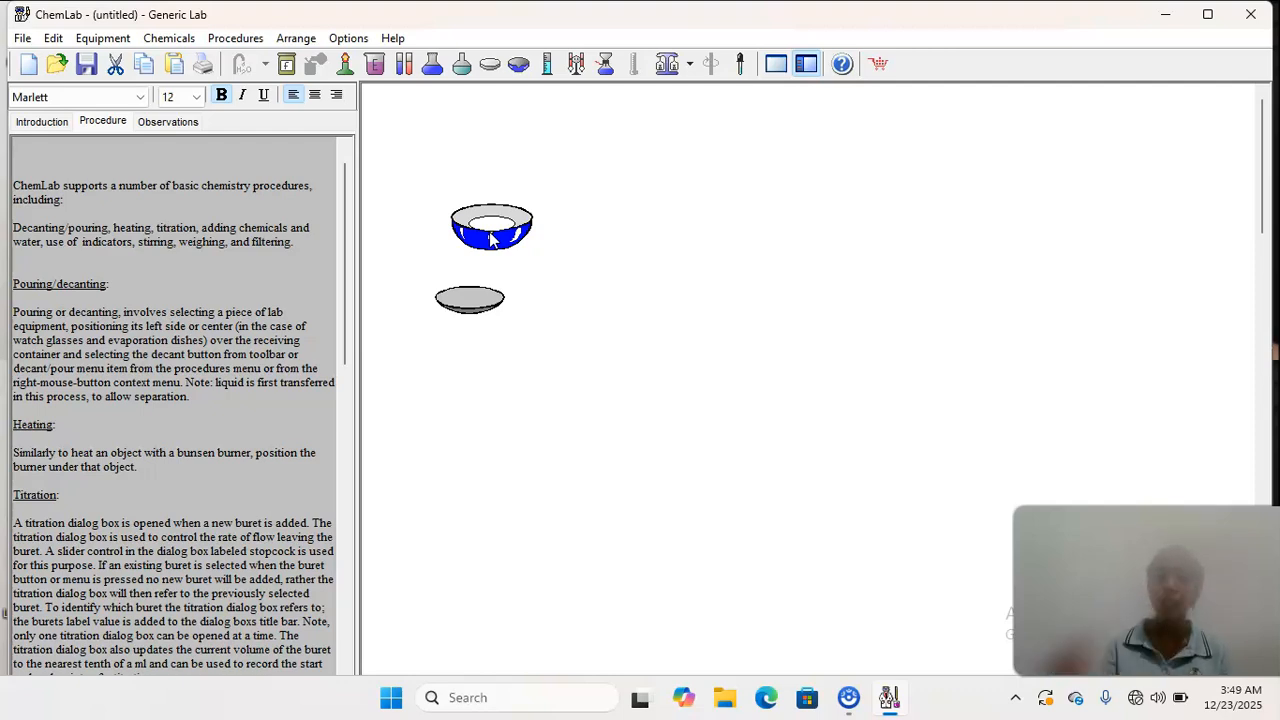
left_click(490, 238)
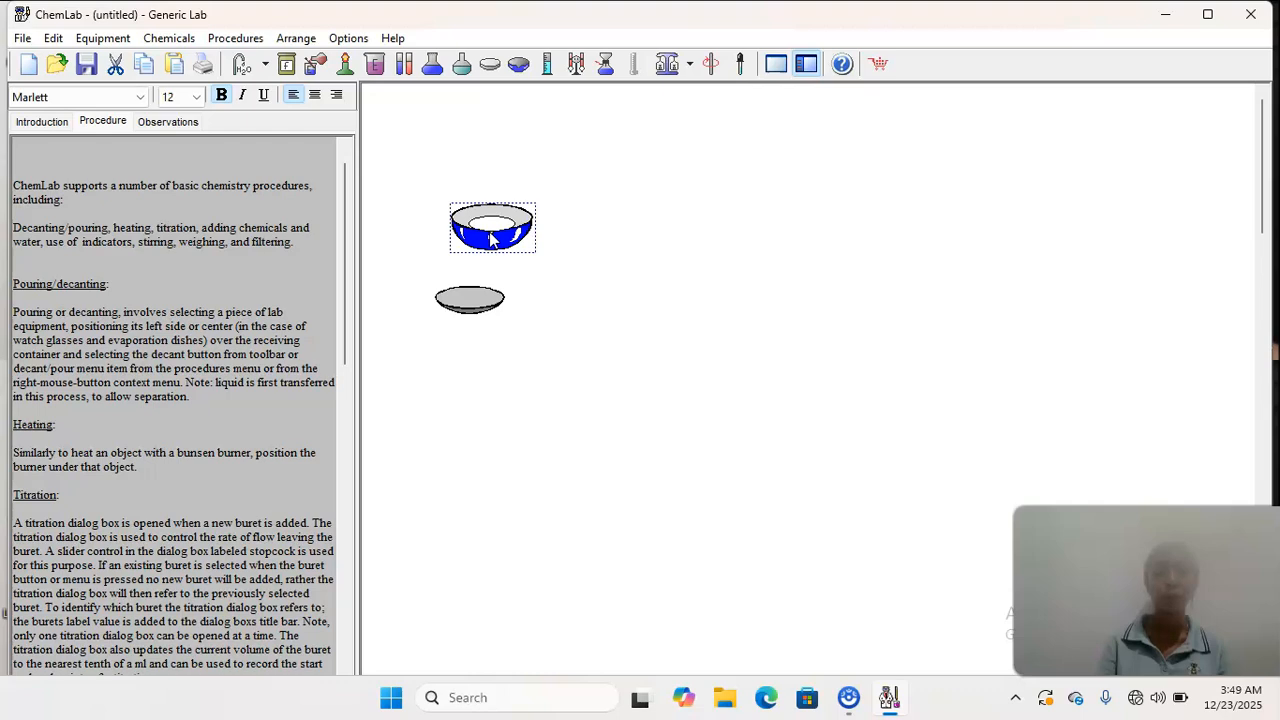
left_click(318, 67)
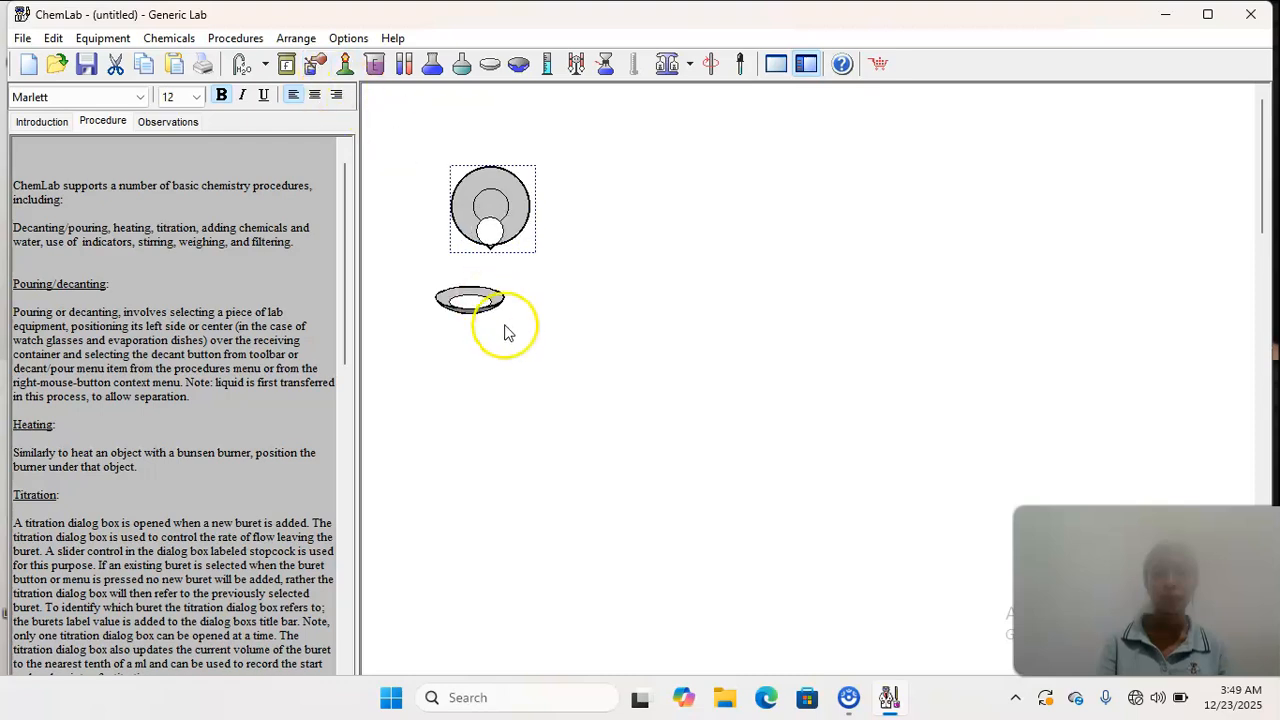
left_click_drag(510, 234, 572, 296)
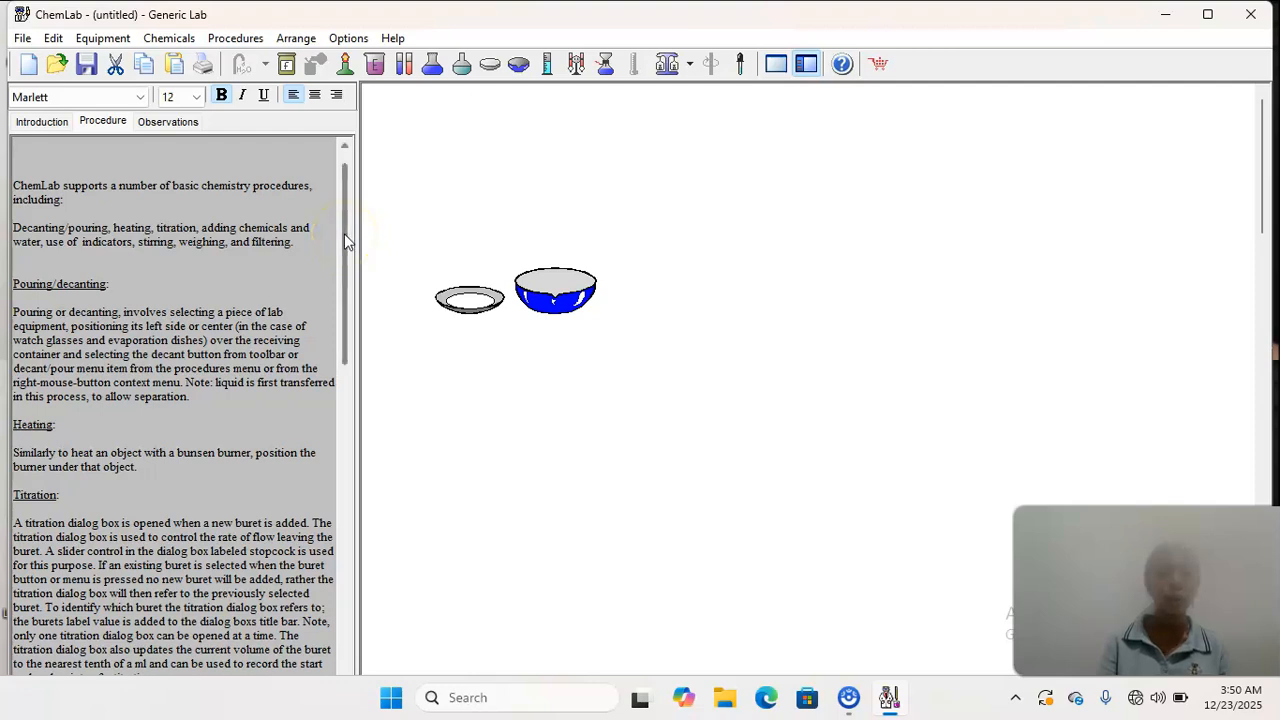
- Cut the watch glass and the evaporation dish together from the lab area
left_click_drag(344, 240, 356, 312)
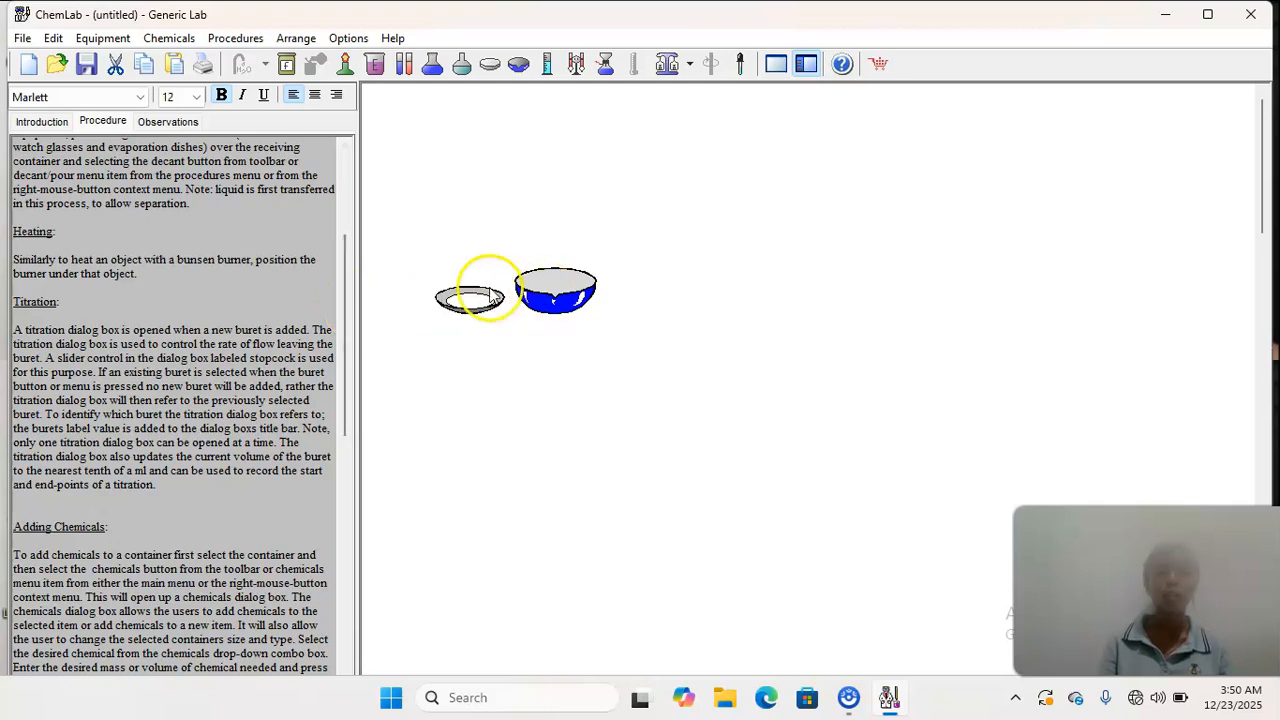
left_click_drag(429, 252, 618, 350)
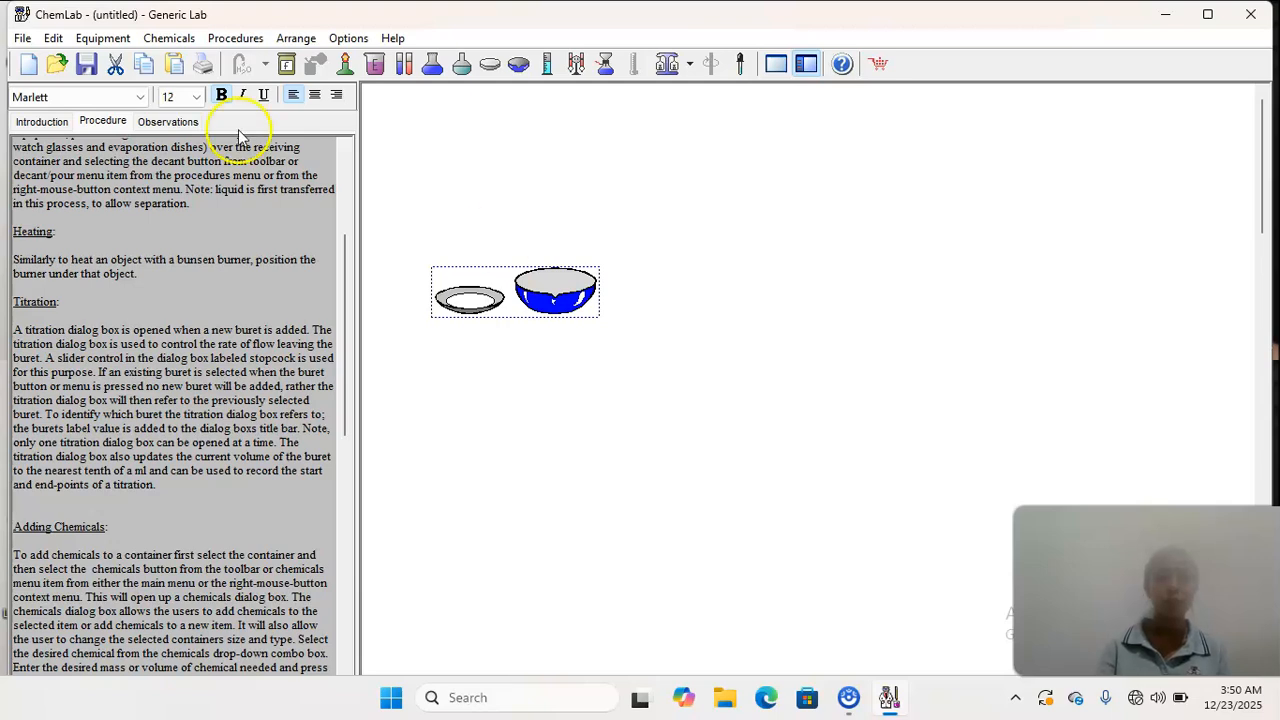
left_click(116, 64)
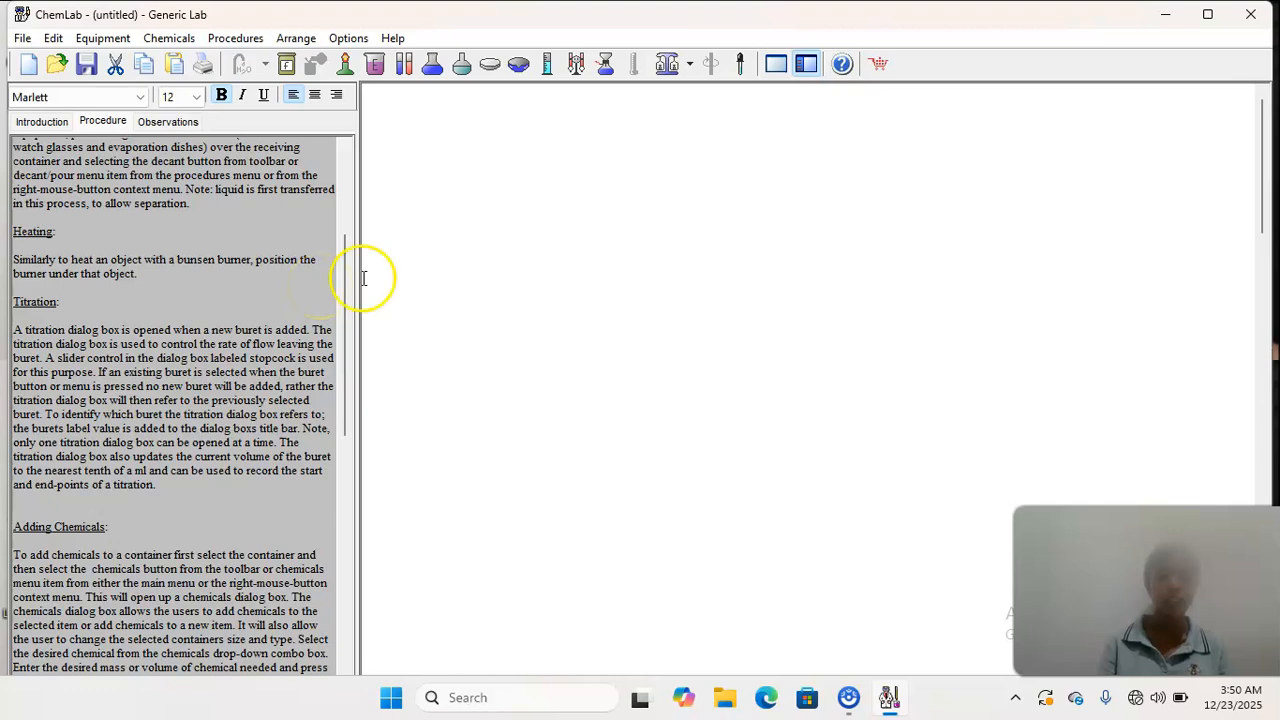
- Add two Bunsen burners to the lab area and place them next to each other with a gap between them
right_click(572, 326)
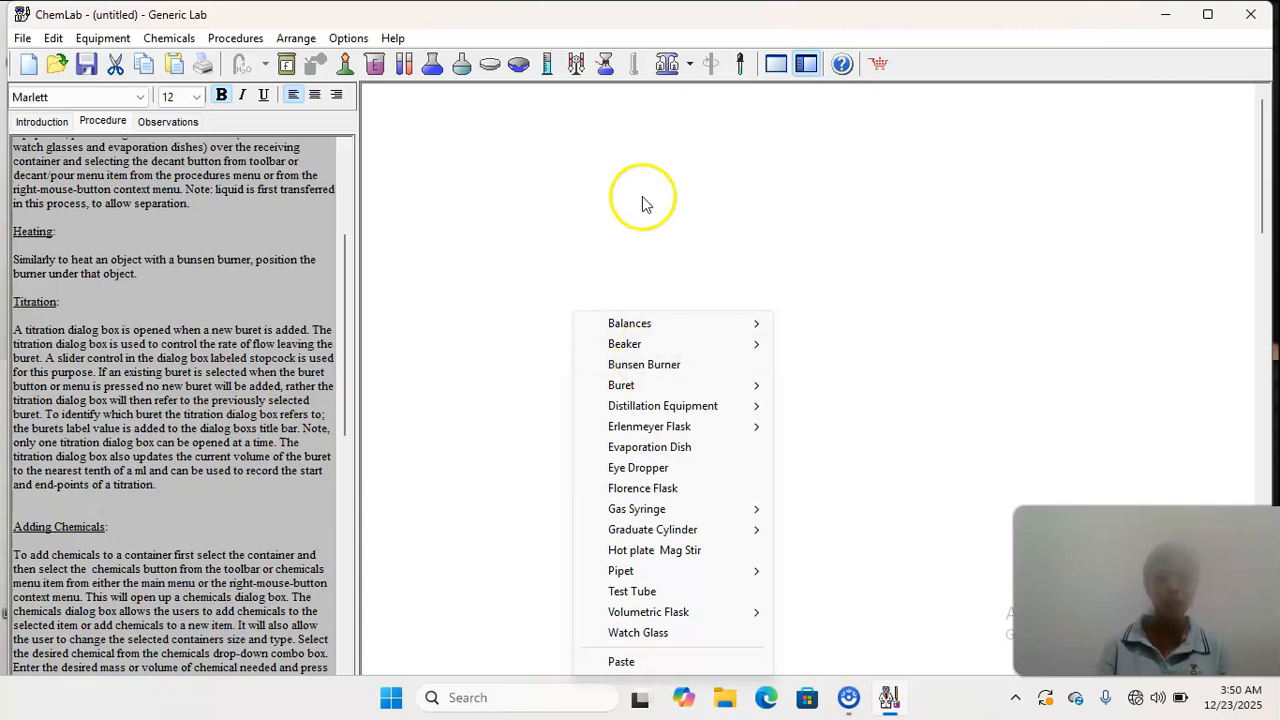
left_click(631, 372)
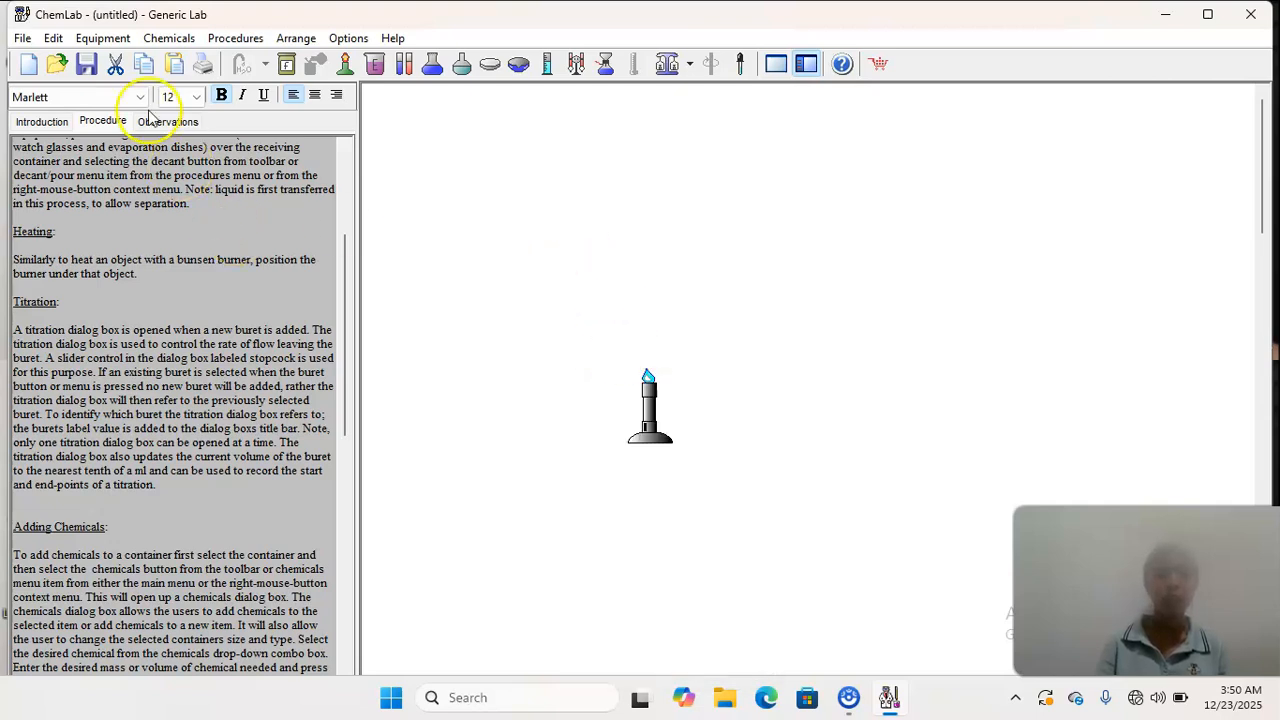
left_click(100, 34)
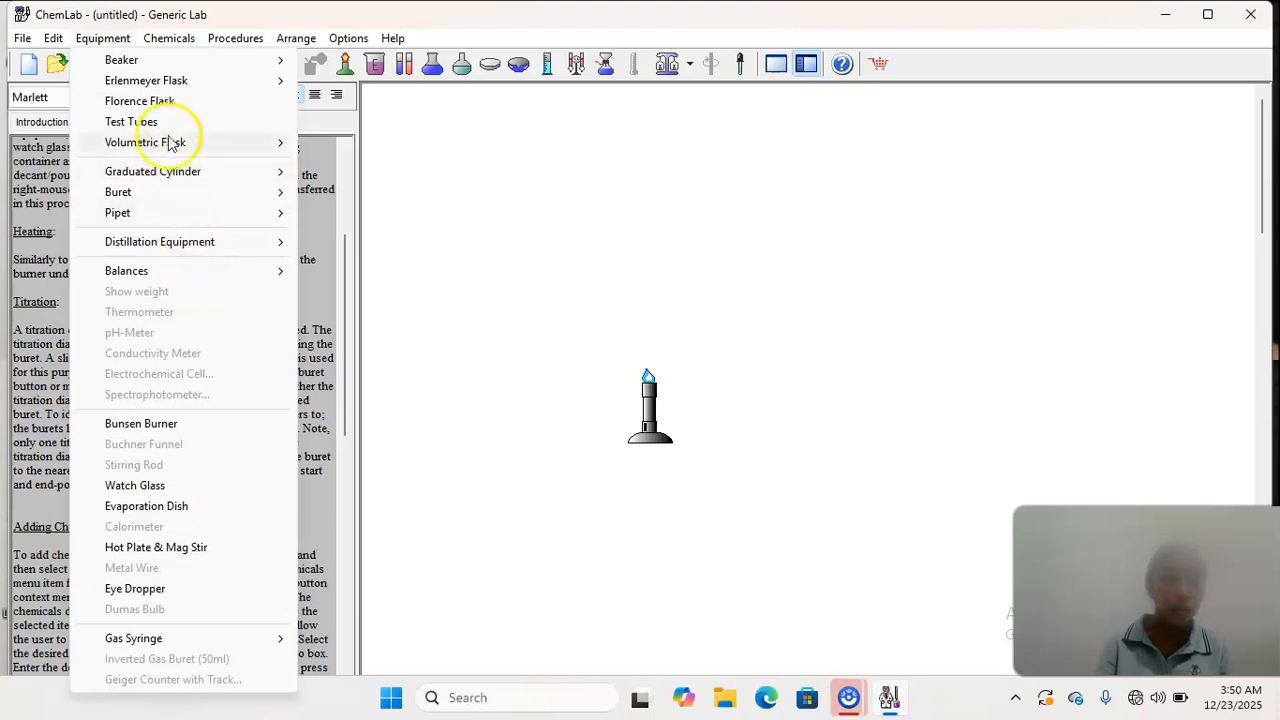
left_click(175, 425)
left_click(490, 193)
left_click_drag(495, 190, 485, 418)
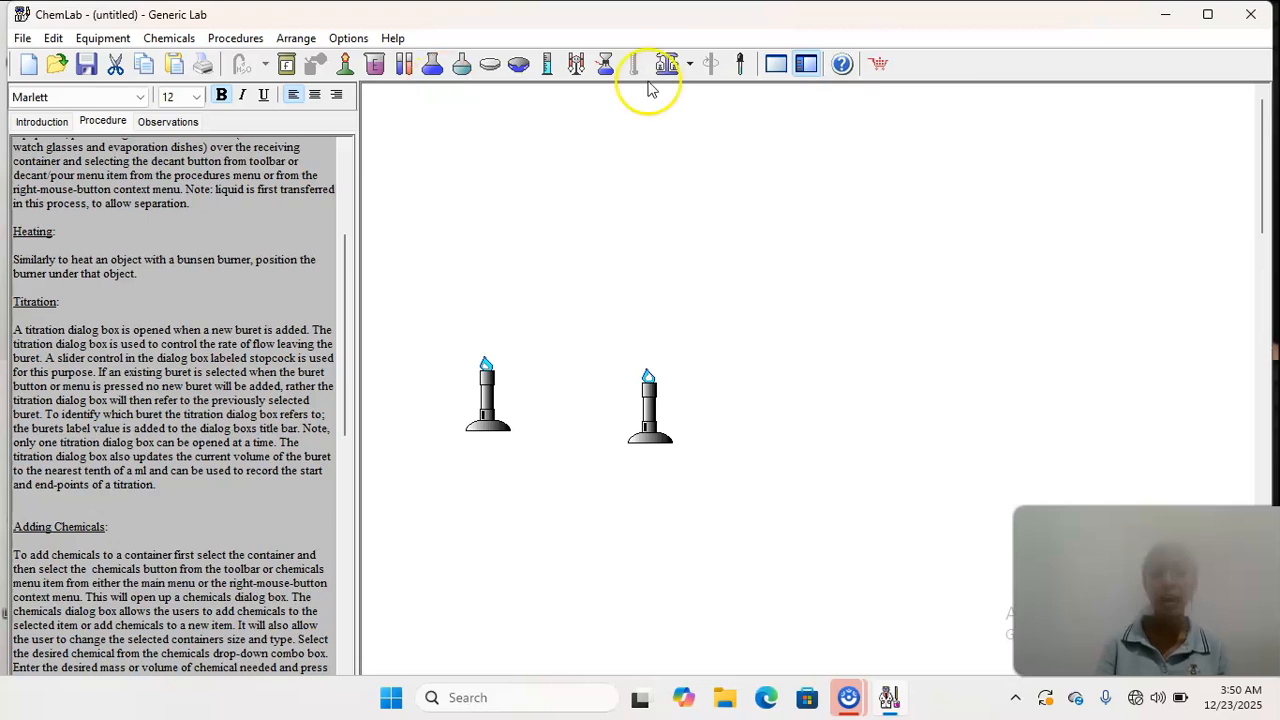
- Add two 100 ml Erlenmeyer flasks and place one above each Bunsen burner
left_click(433, 63)
left_click_drag(561, 230, 478, 312)
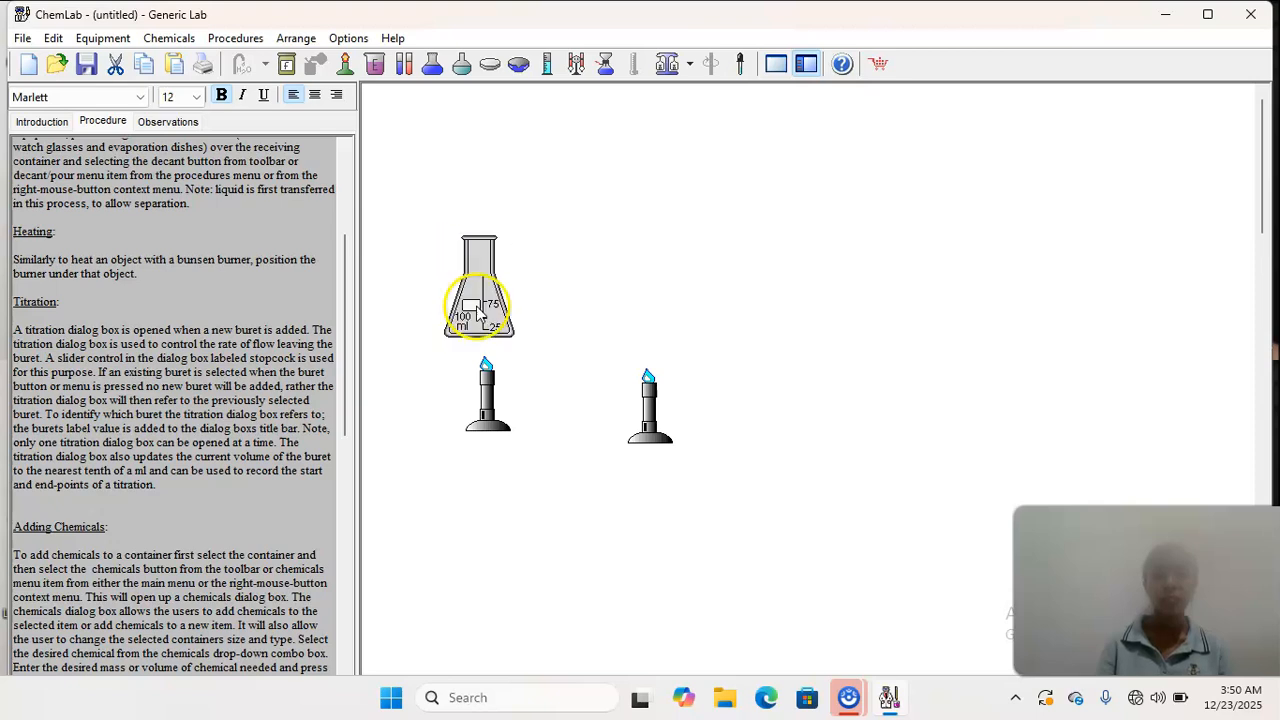
left_click(433, 63)
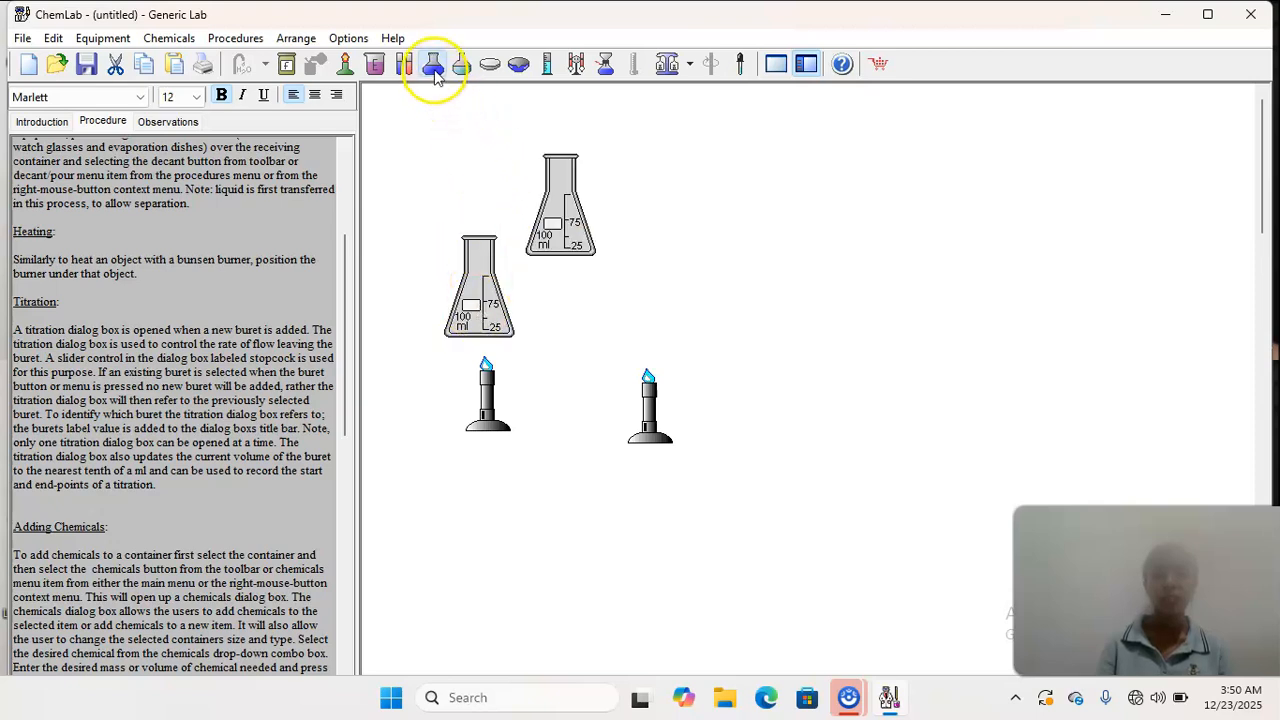
left_click_drag(545, 205, 645, 292)
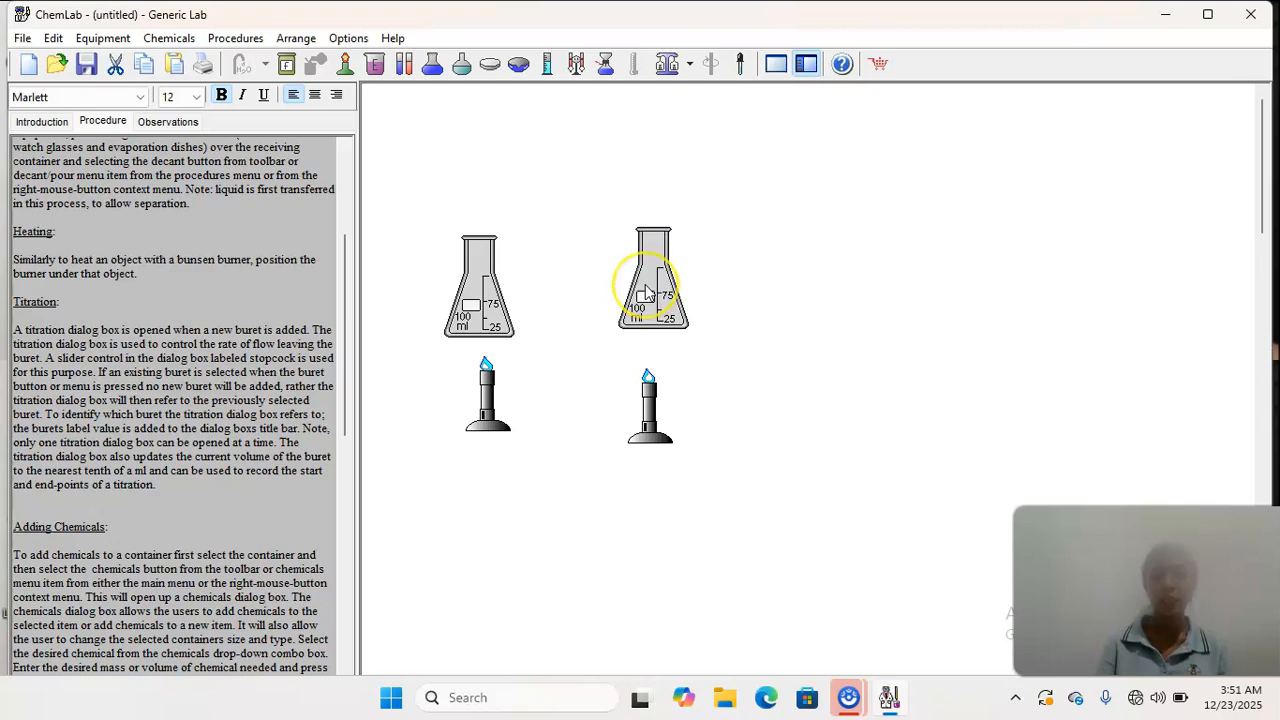
- Add water to both Erlenmeyer flasks and lower the second one closer to its burner flame
left_click(478, 290)
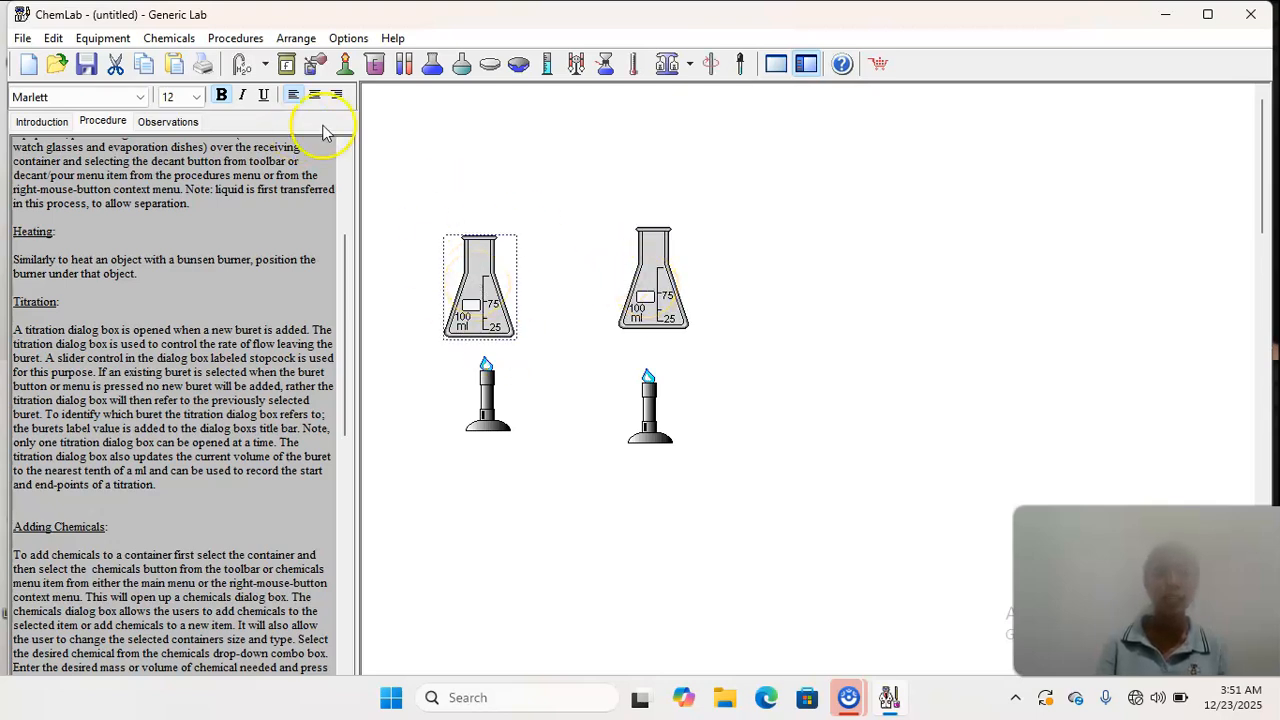
left_click(265, 66)
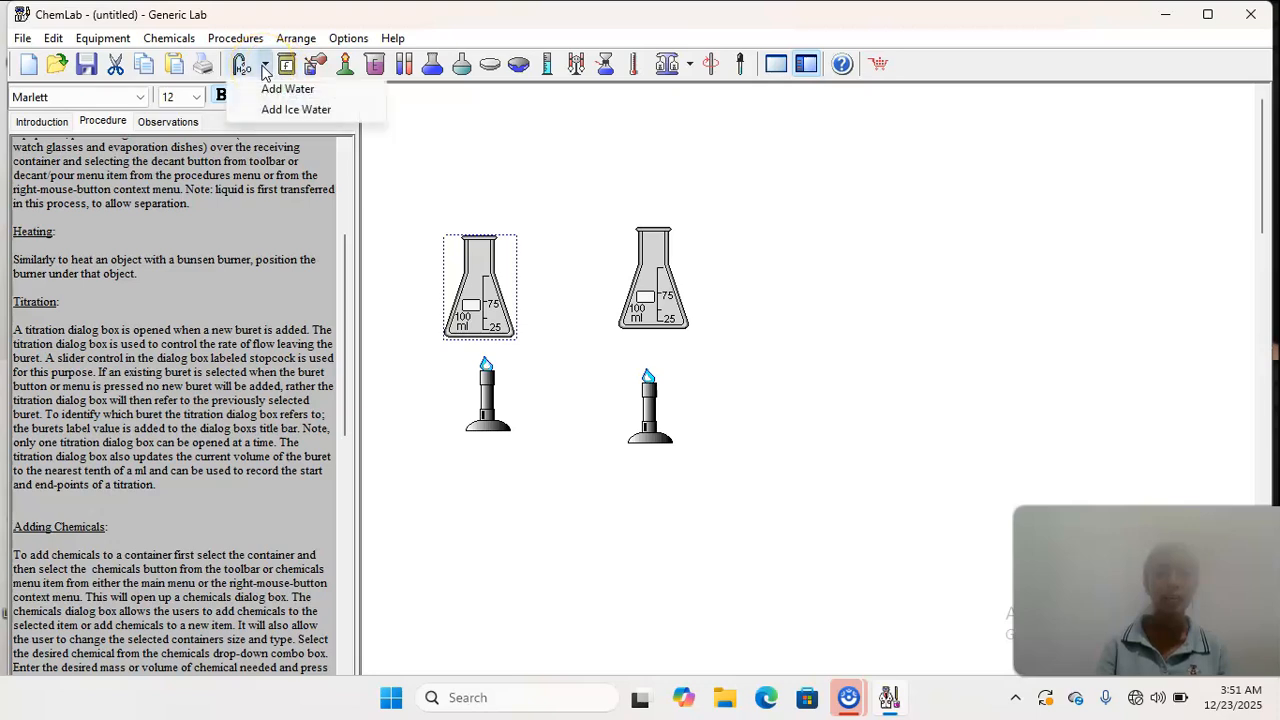
left_click(282, 89)
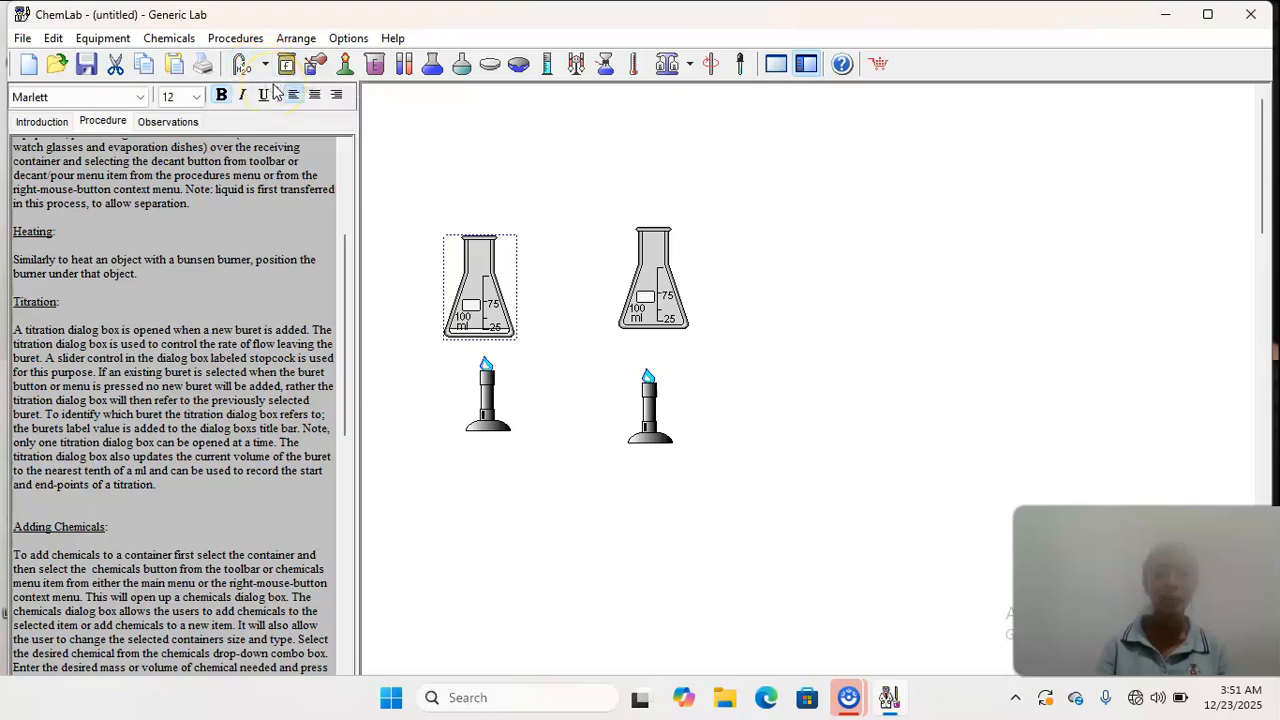
left_click(656, 276)
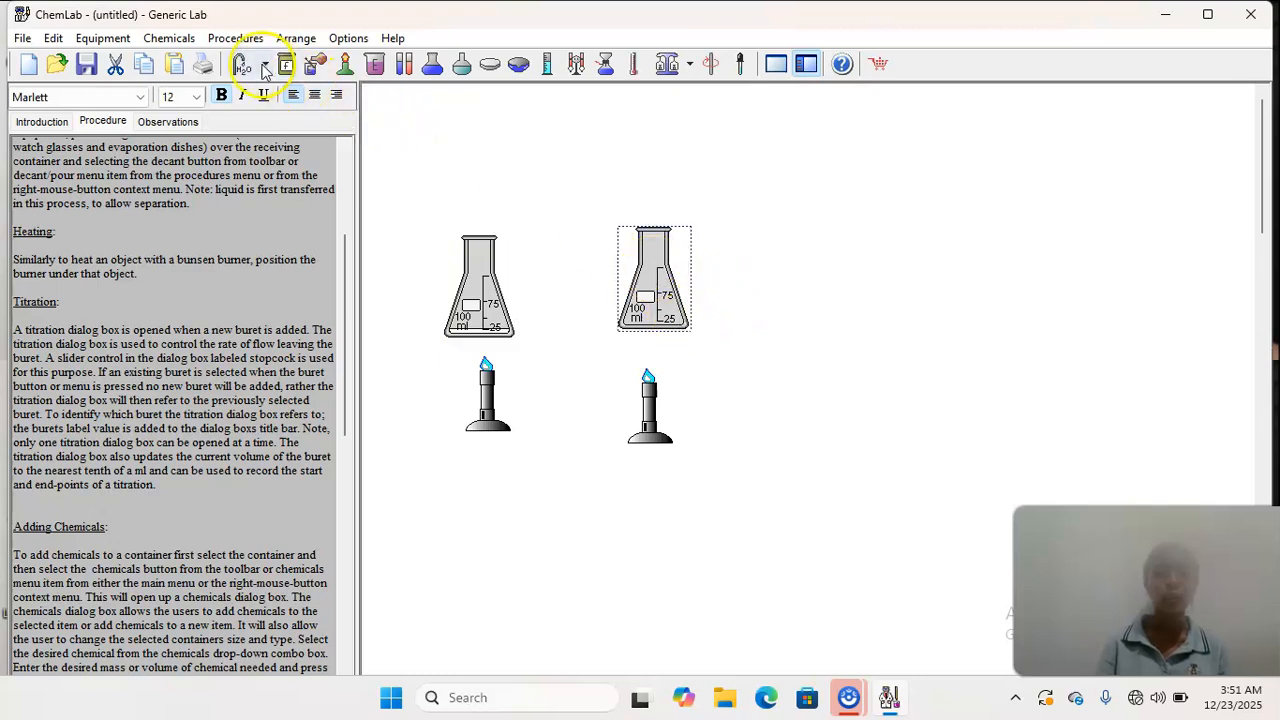
left_click(265, 68)
left_click(282, 89)
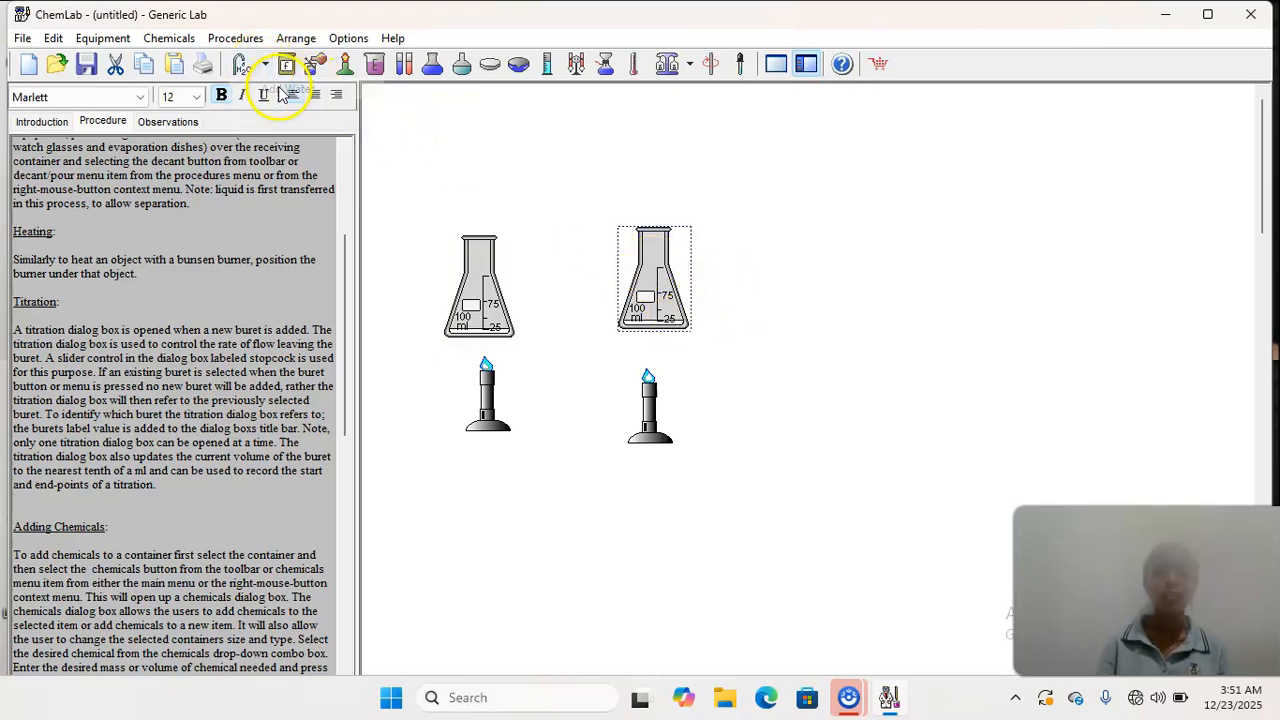
left_click_drag(666, 294, 662, 338)
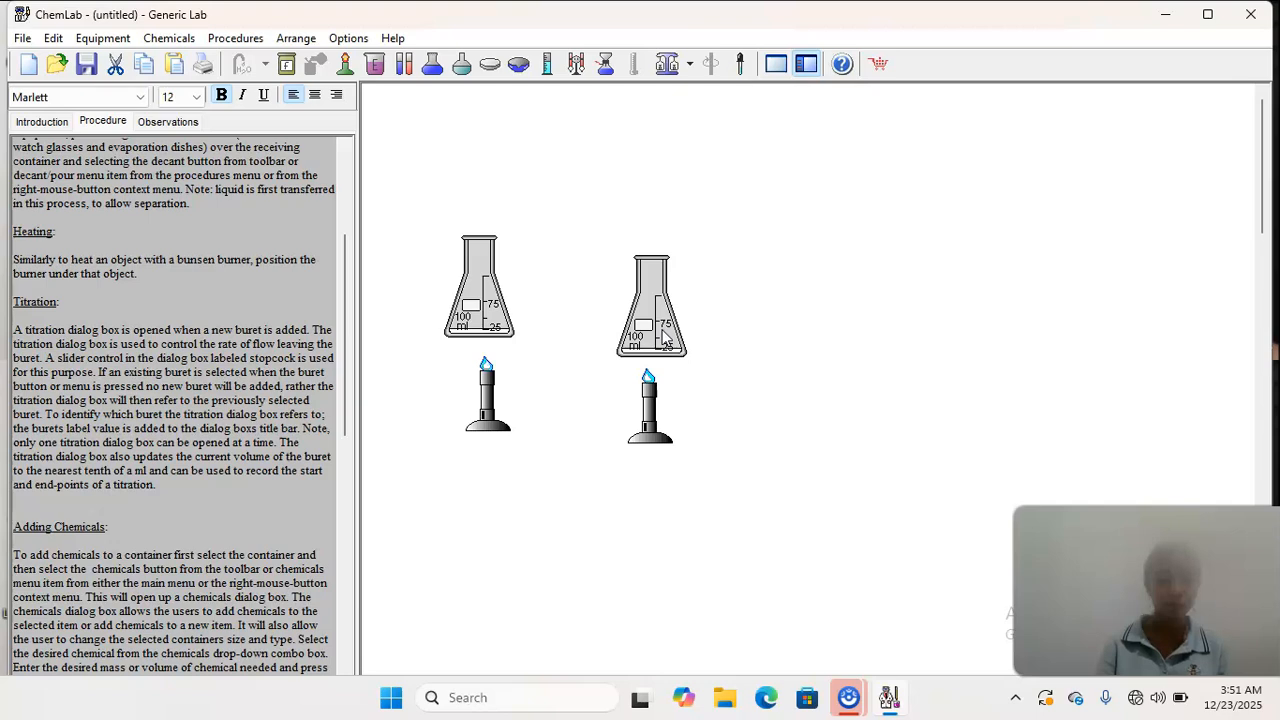
- Cut both flasks and both Bunsen burners so the lab area is empty
left_click_drag(434, 234, 785, 450)
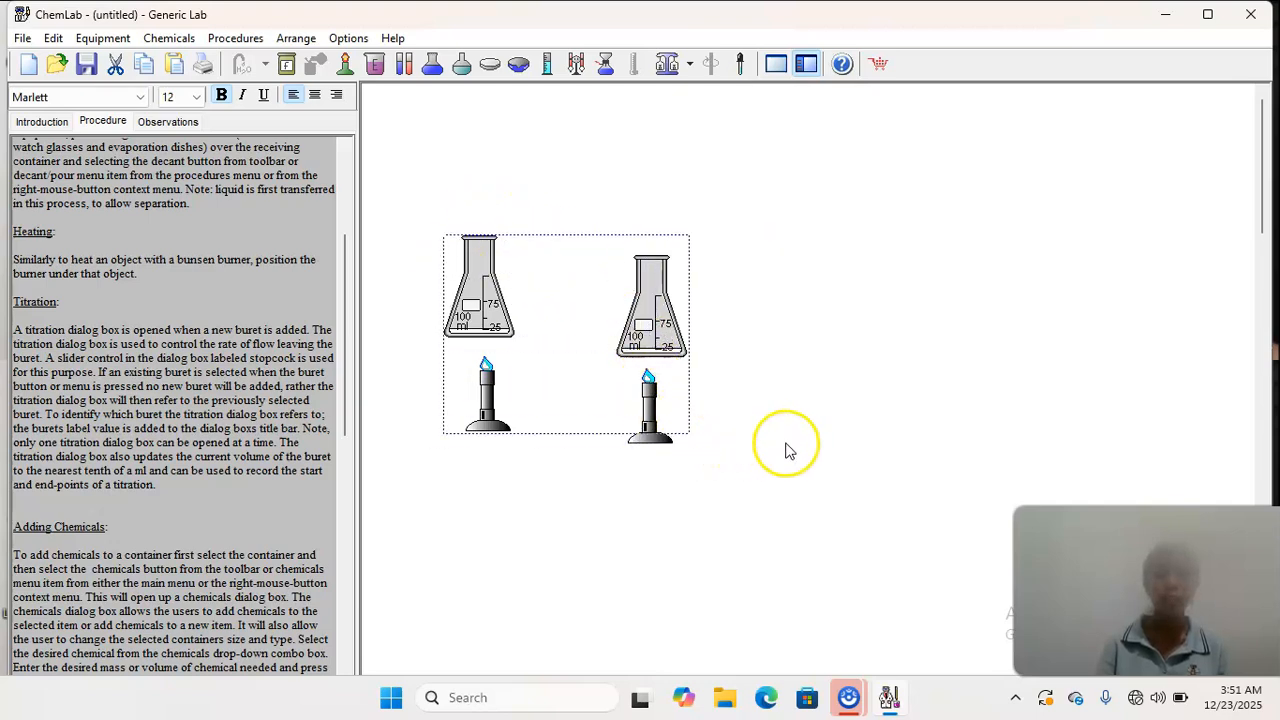
left_click(115, 65)
left_click(664, 432)
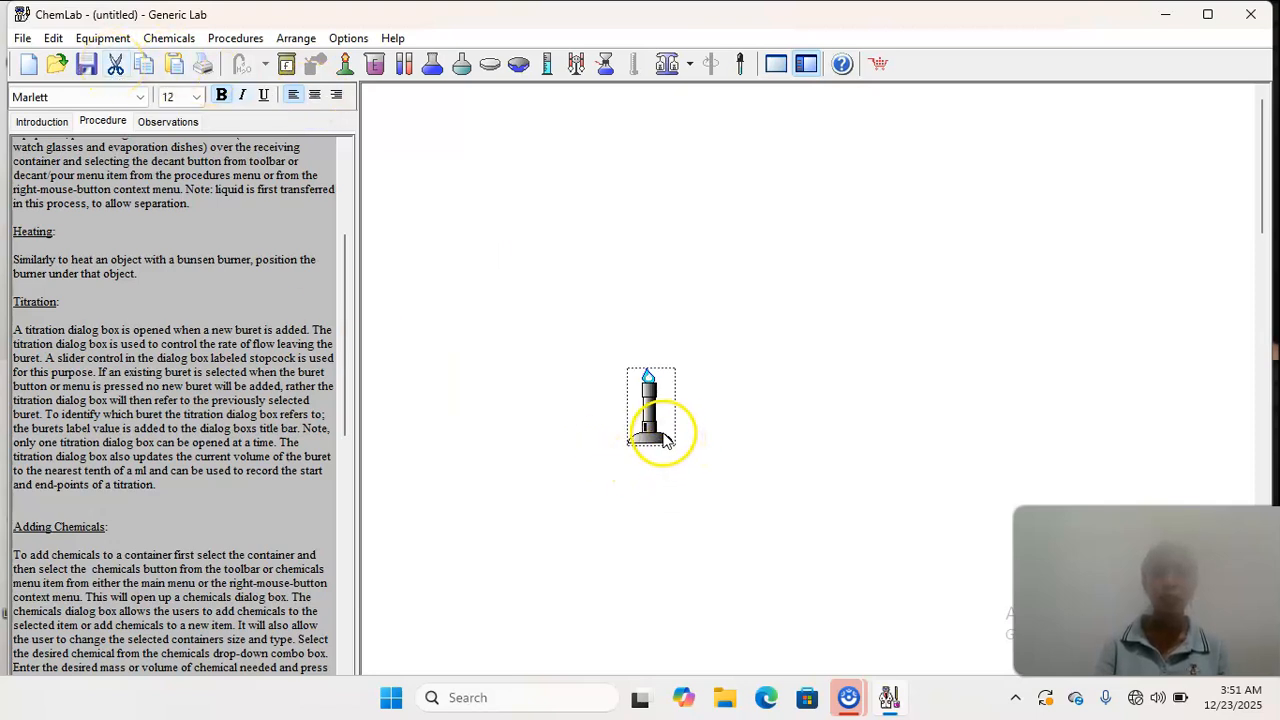
left_click(115, 65)
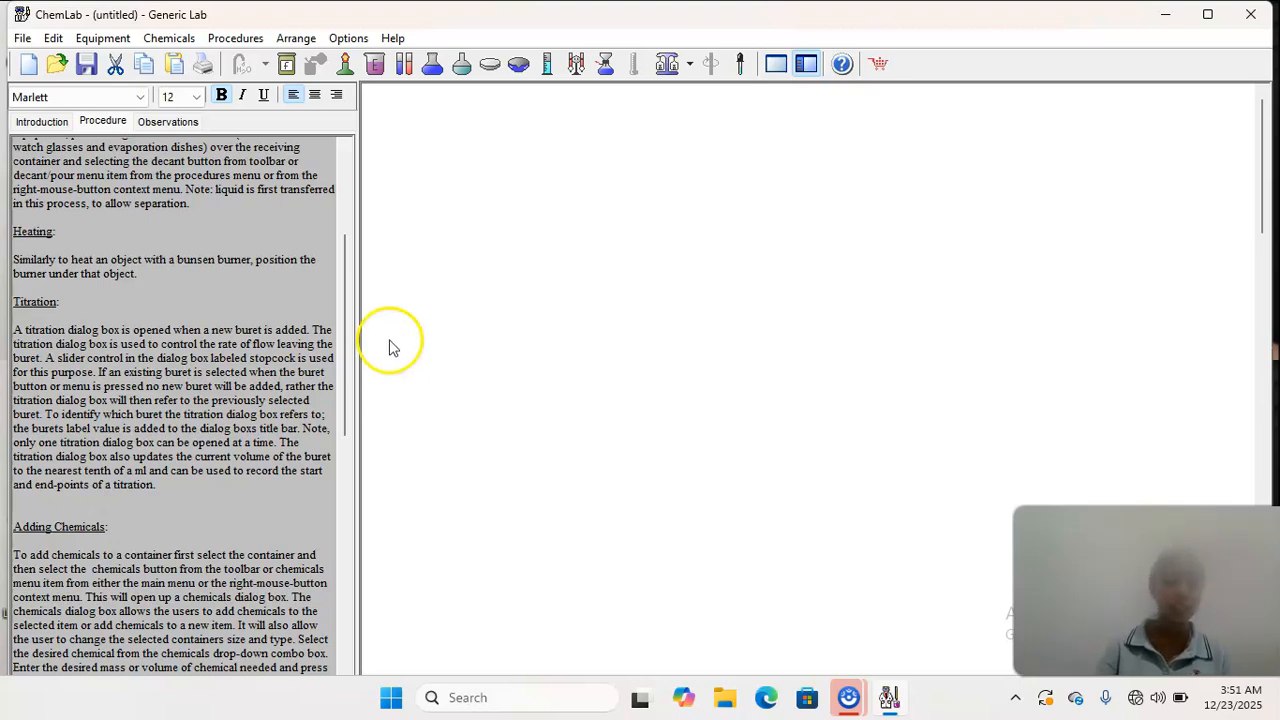
- Add a 50 ml buret to the lab area and move it up beside the Titration dialog
right_click(447, 287)
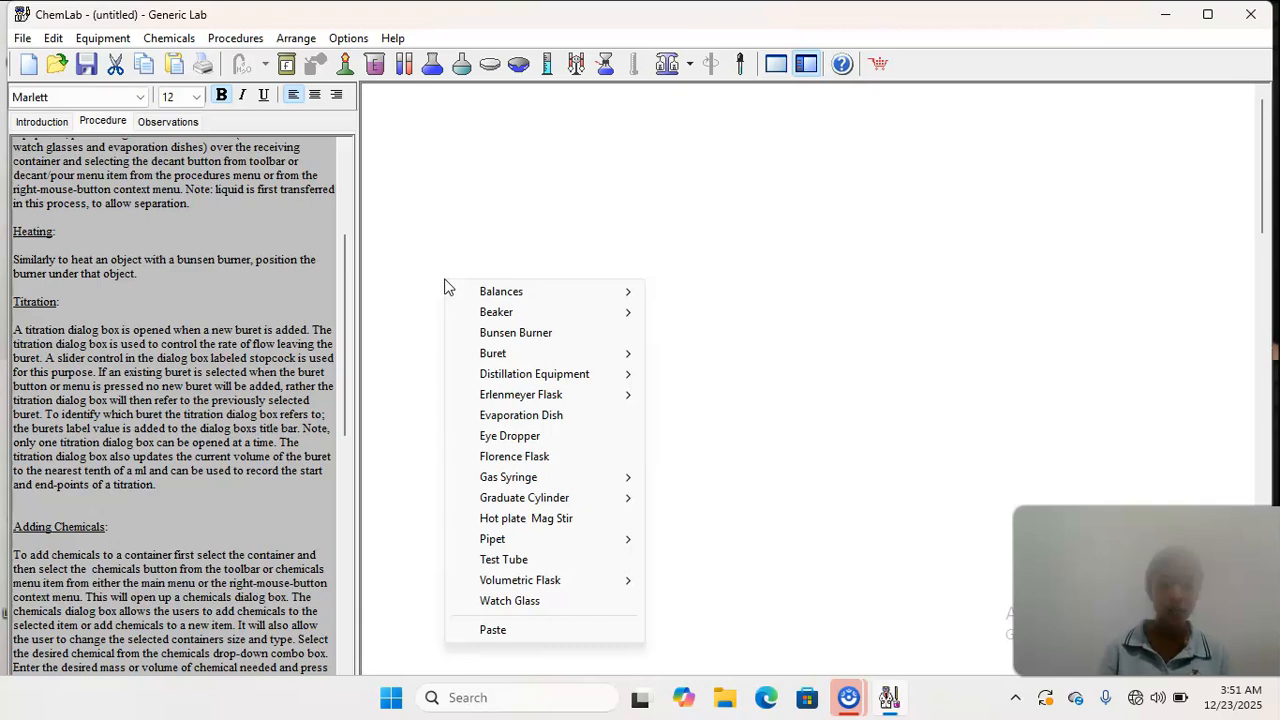
mouse_move(478, 296)
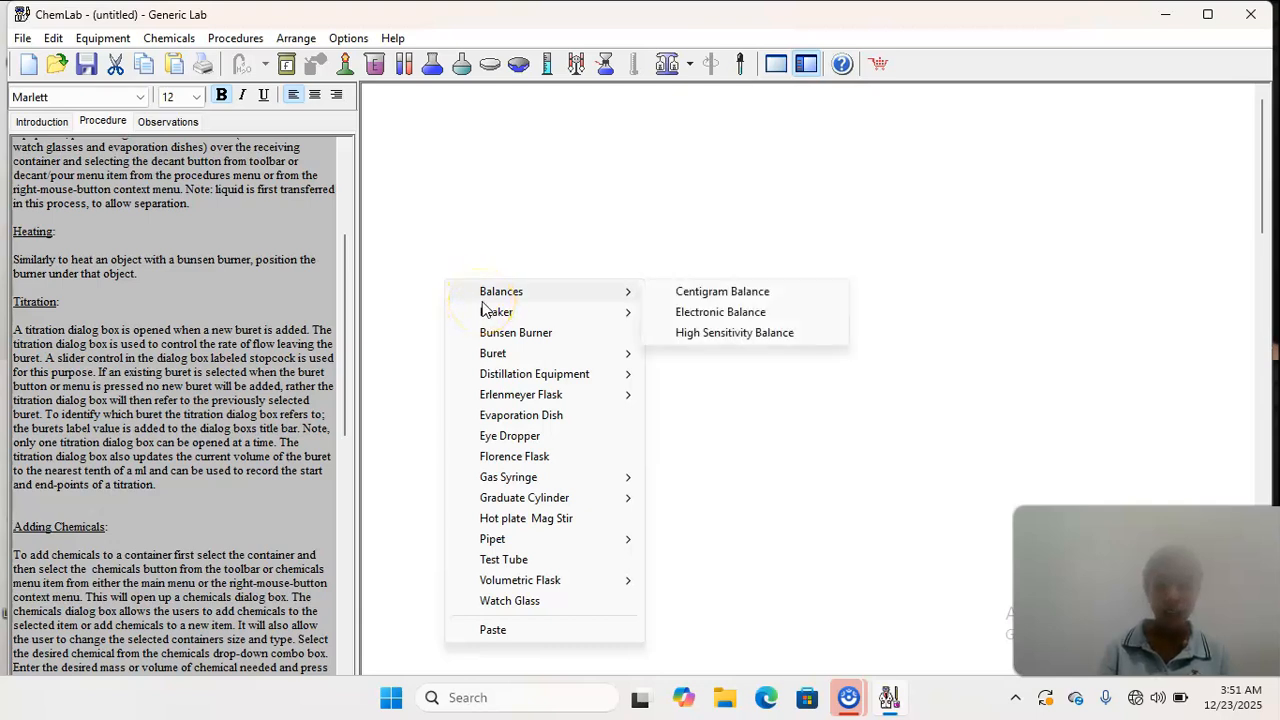
mouse_move(489, 355)
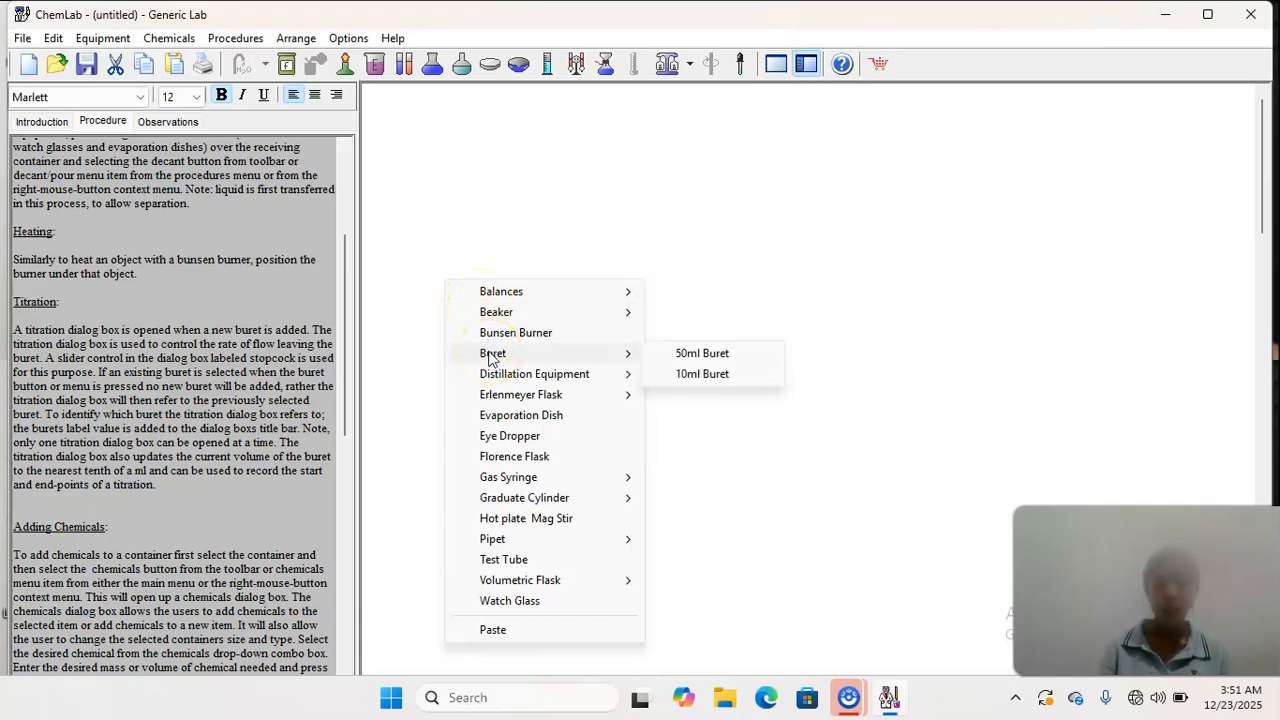
left_click(683, 360)
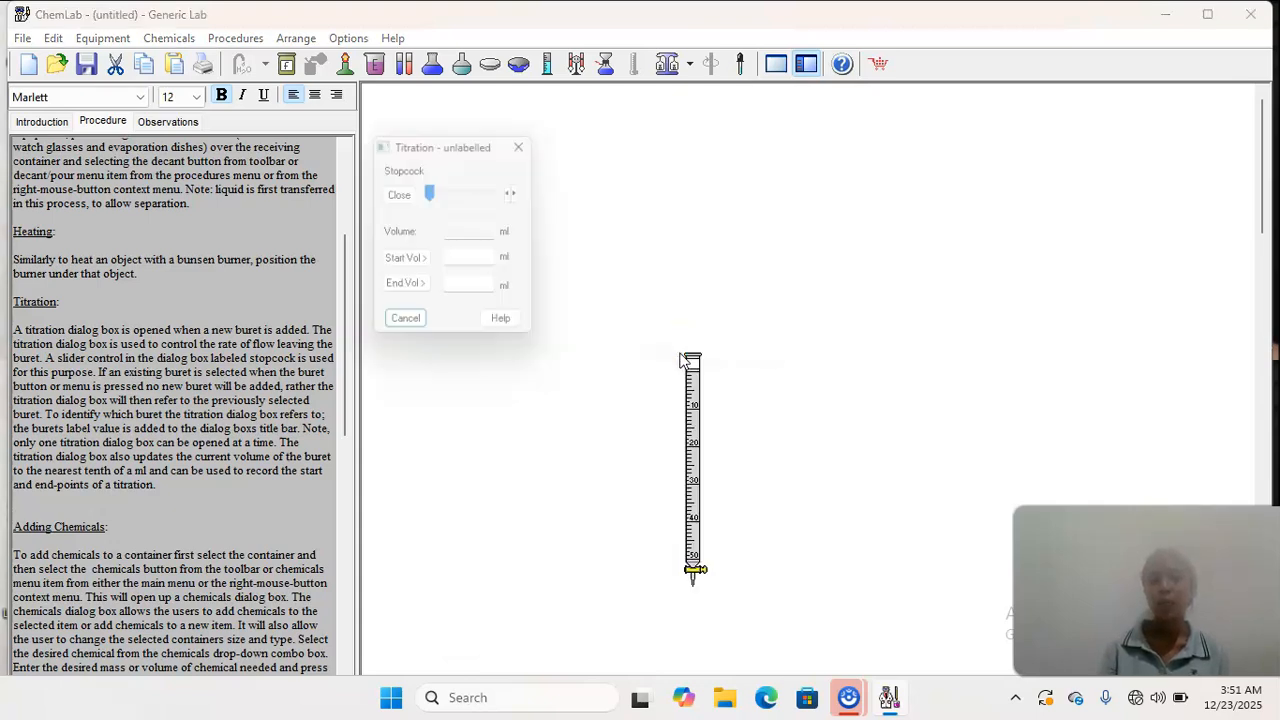
left_click(703, 405)
left_click_drag(630, 249, 625, 222)
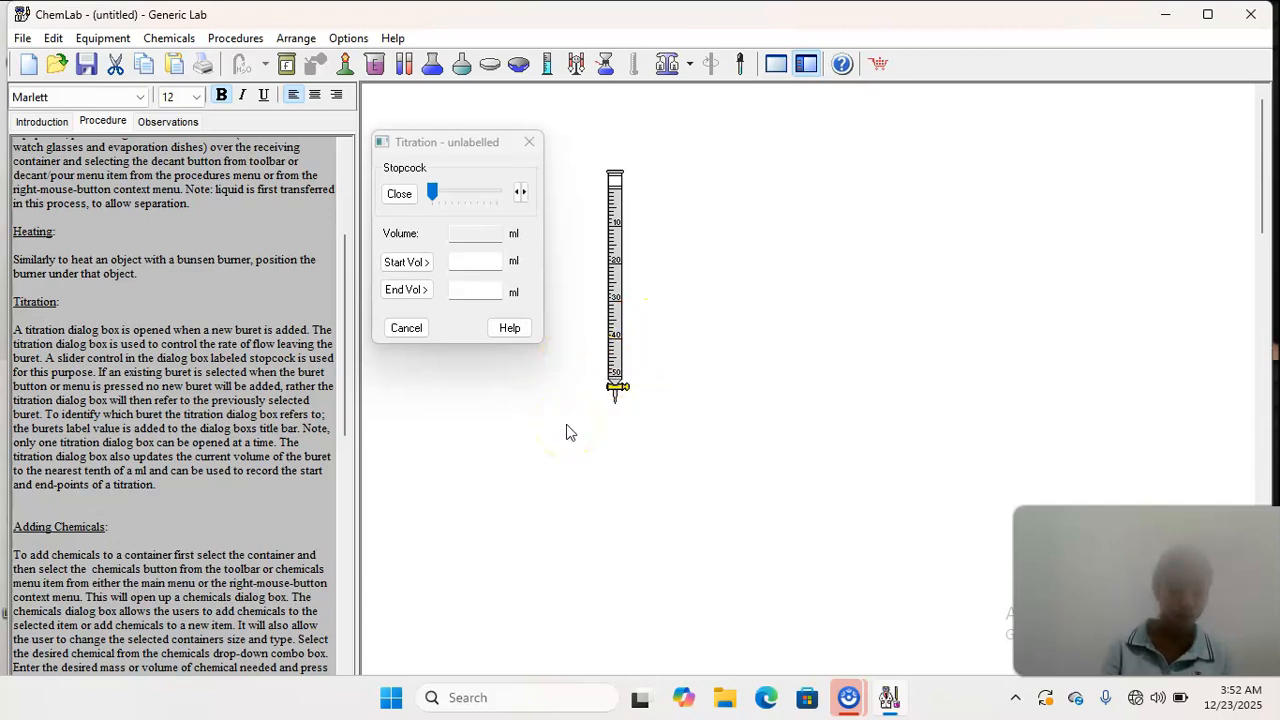
- Cut the 50 ml buret from the lab area
left_click(623, 330)
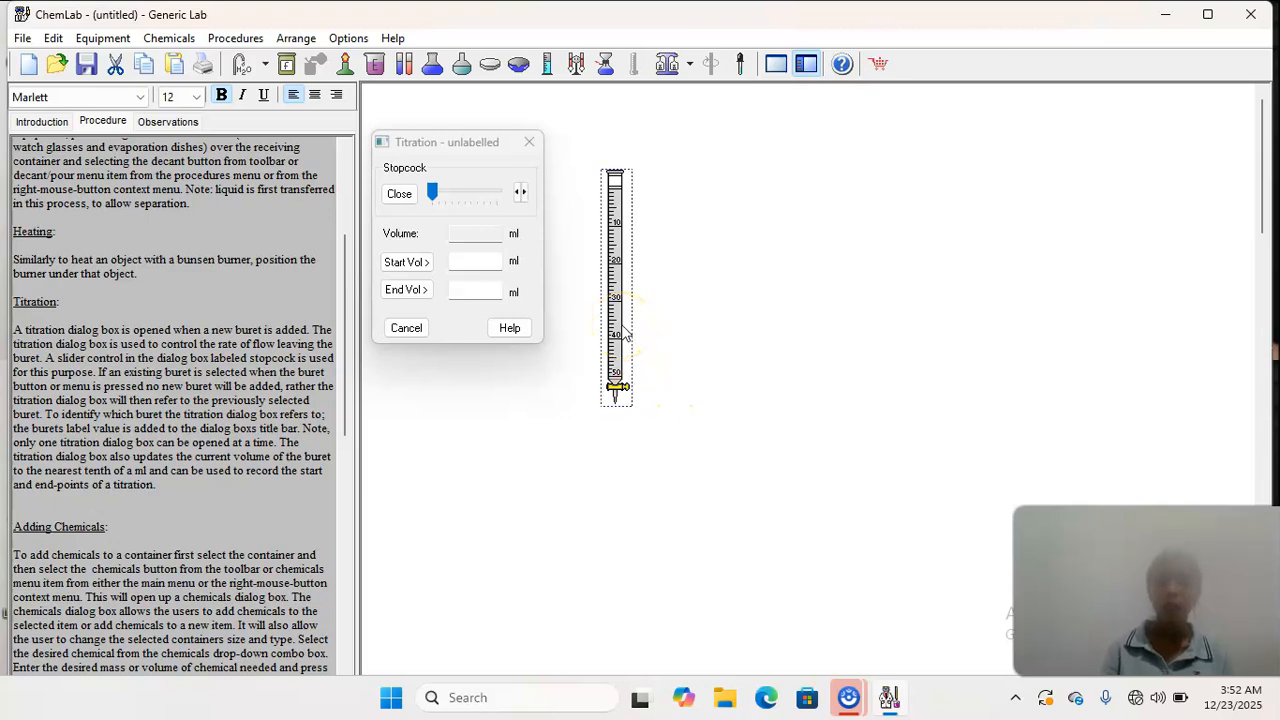
right_click(624, 332)
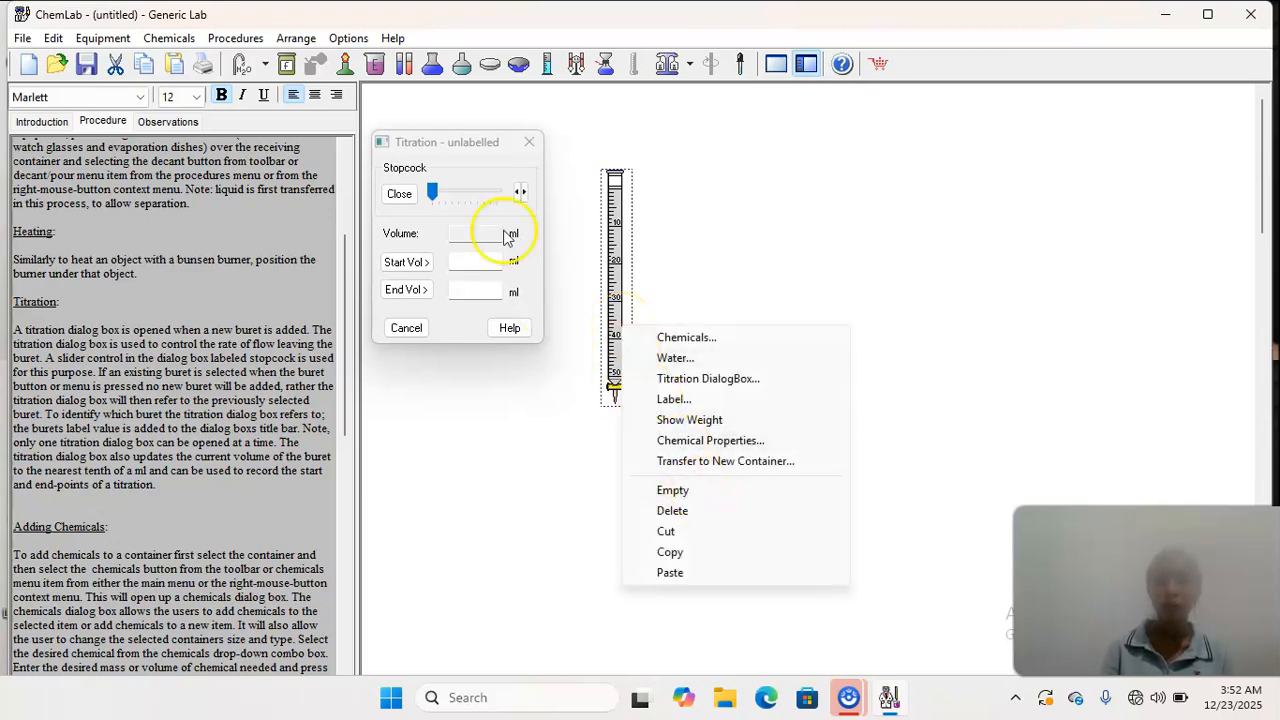
left_click(115, 63)
left_click(115, 63)
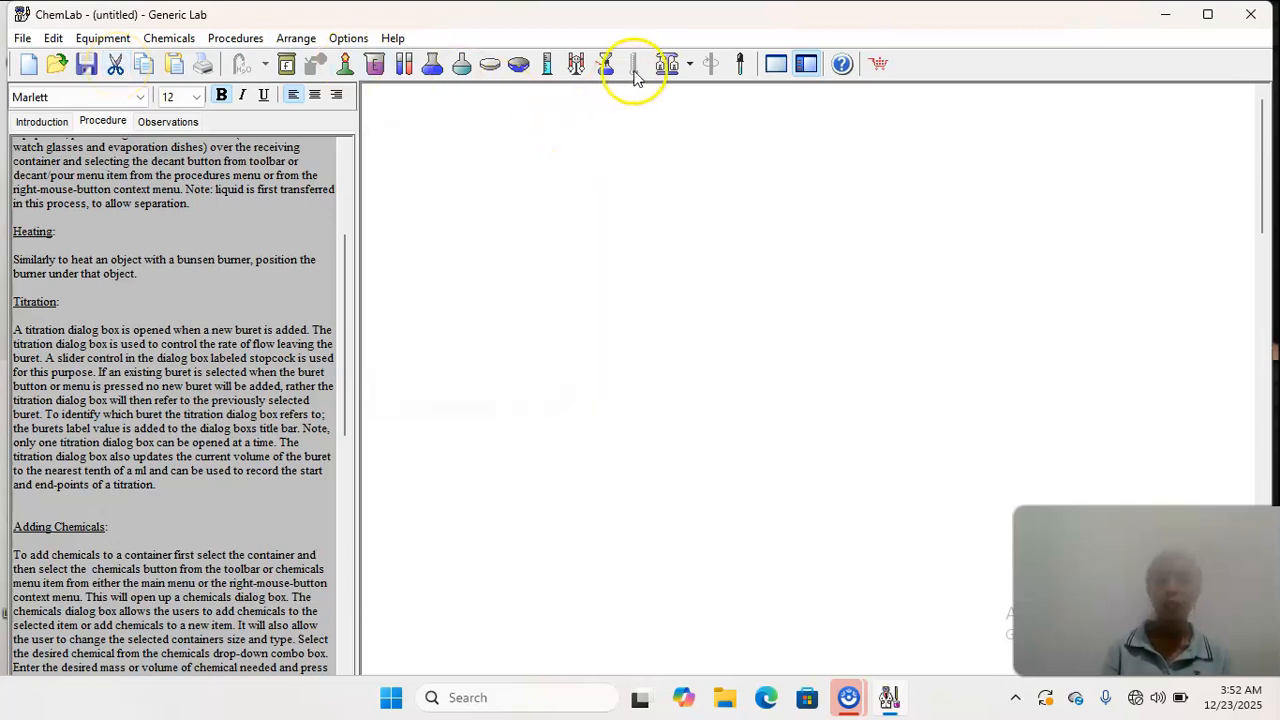
- Add another 50 ml buret to the lab area and delete it
left_click(576, 64)
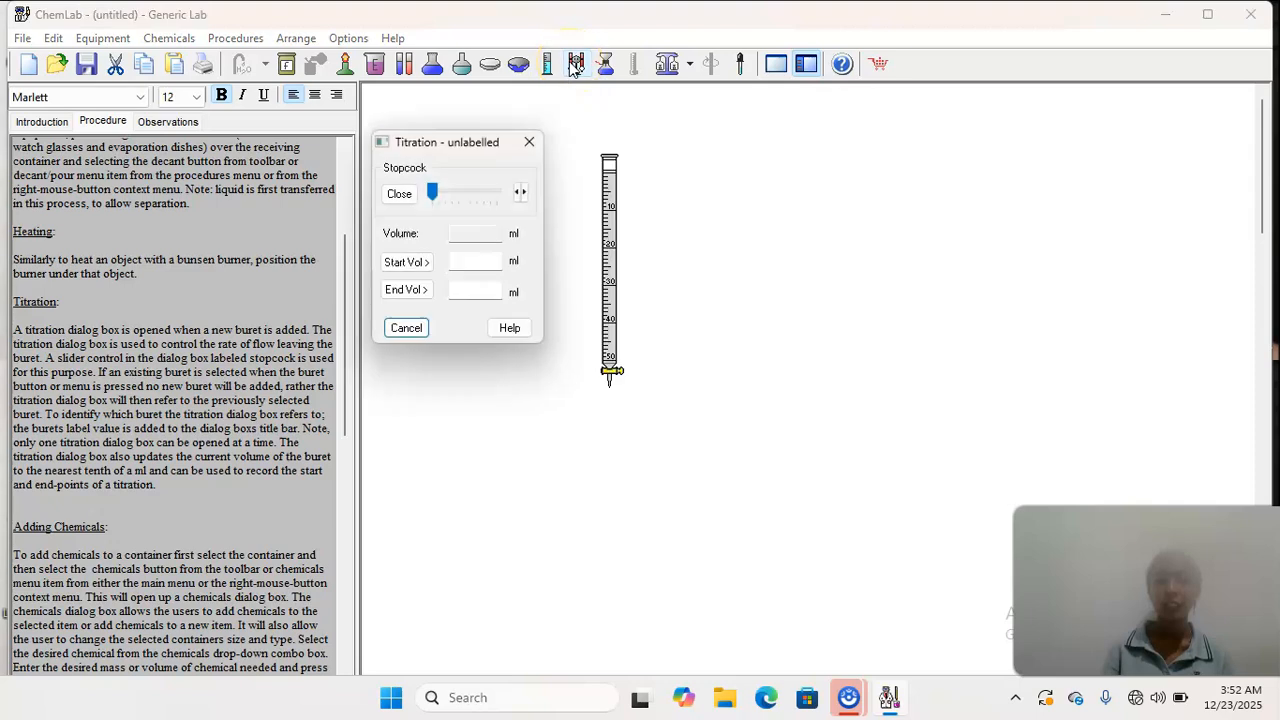
right_click(608, 213)
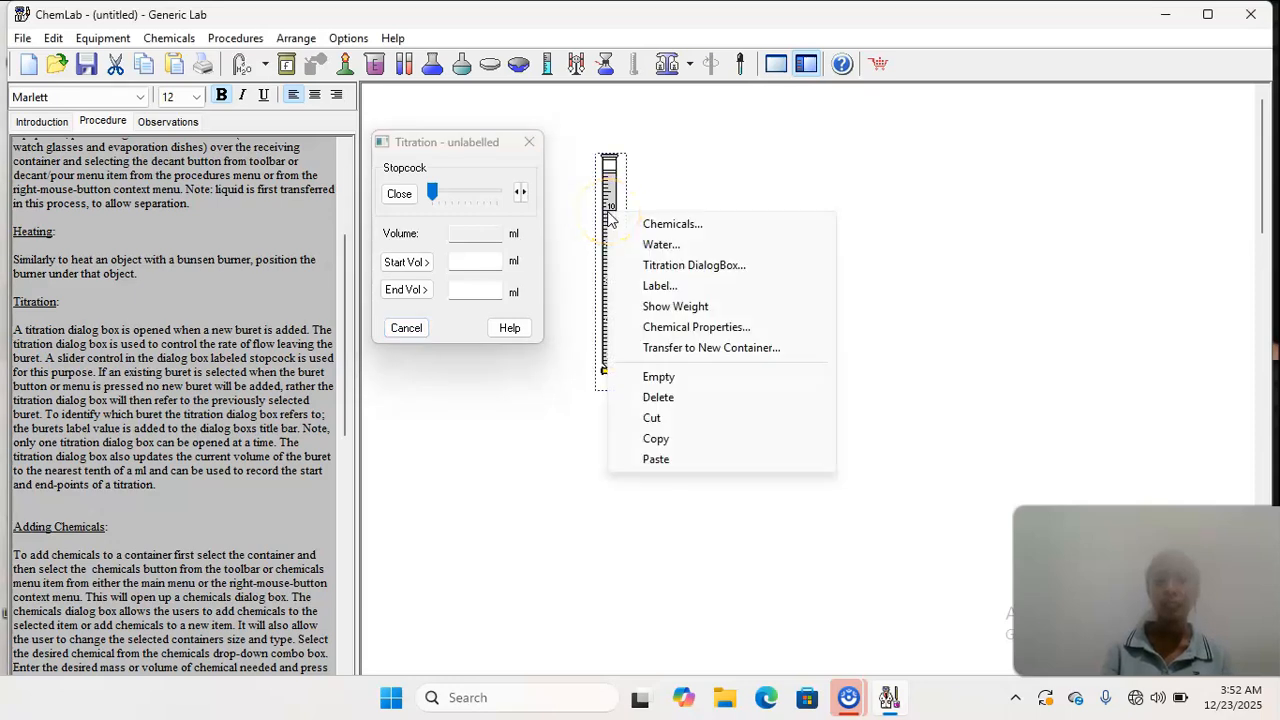
left_click(658, 400)
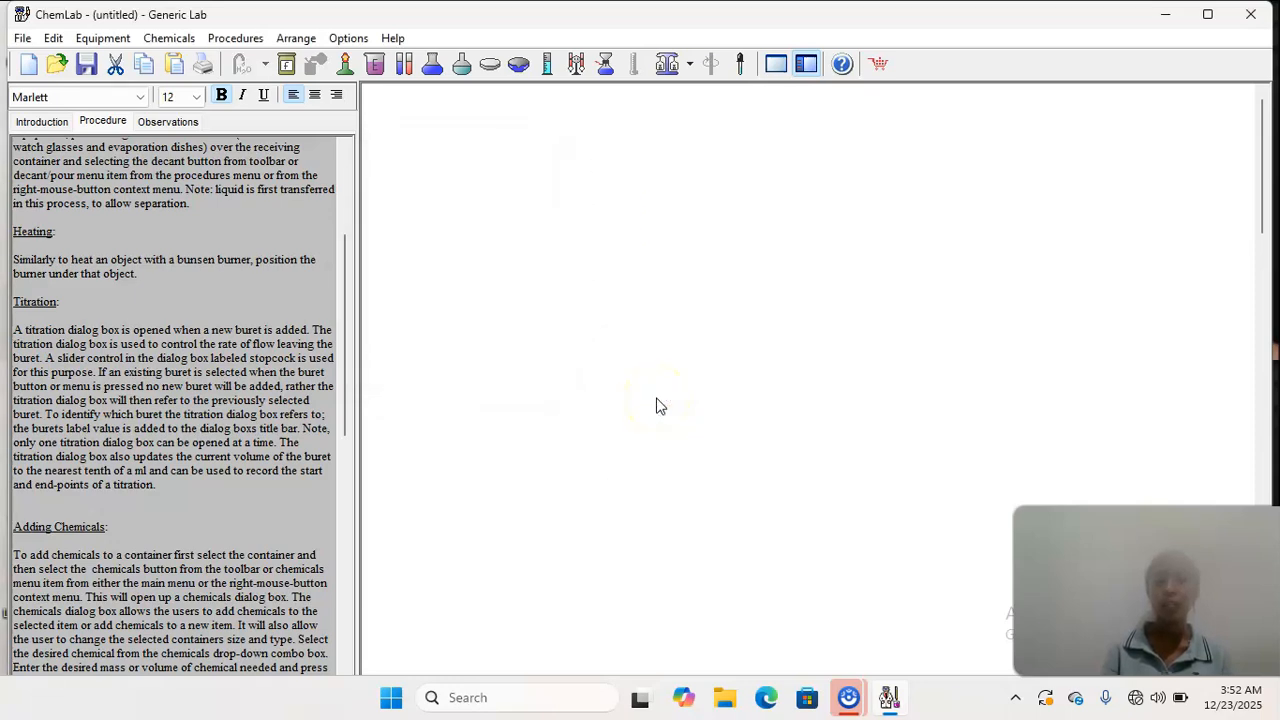
right_click(568, 314)
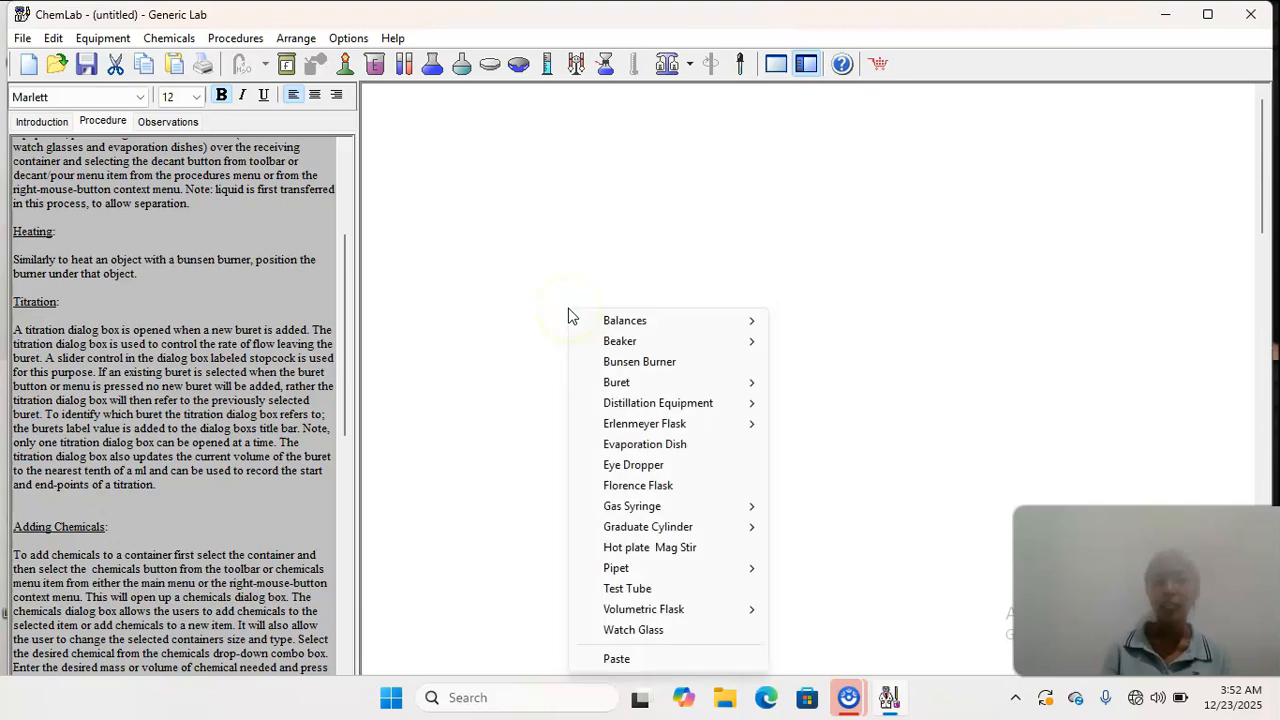
mouse_move(614, 382)
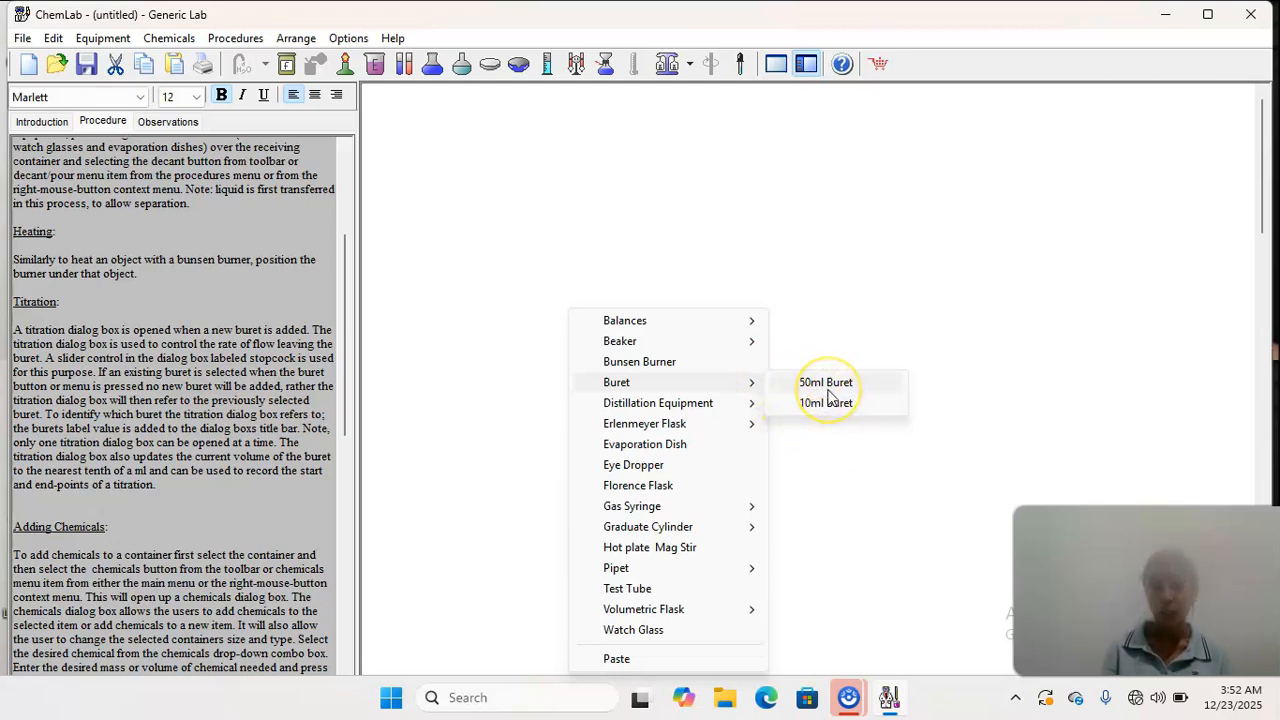
left_click(824, 448)
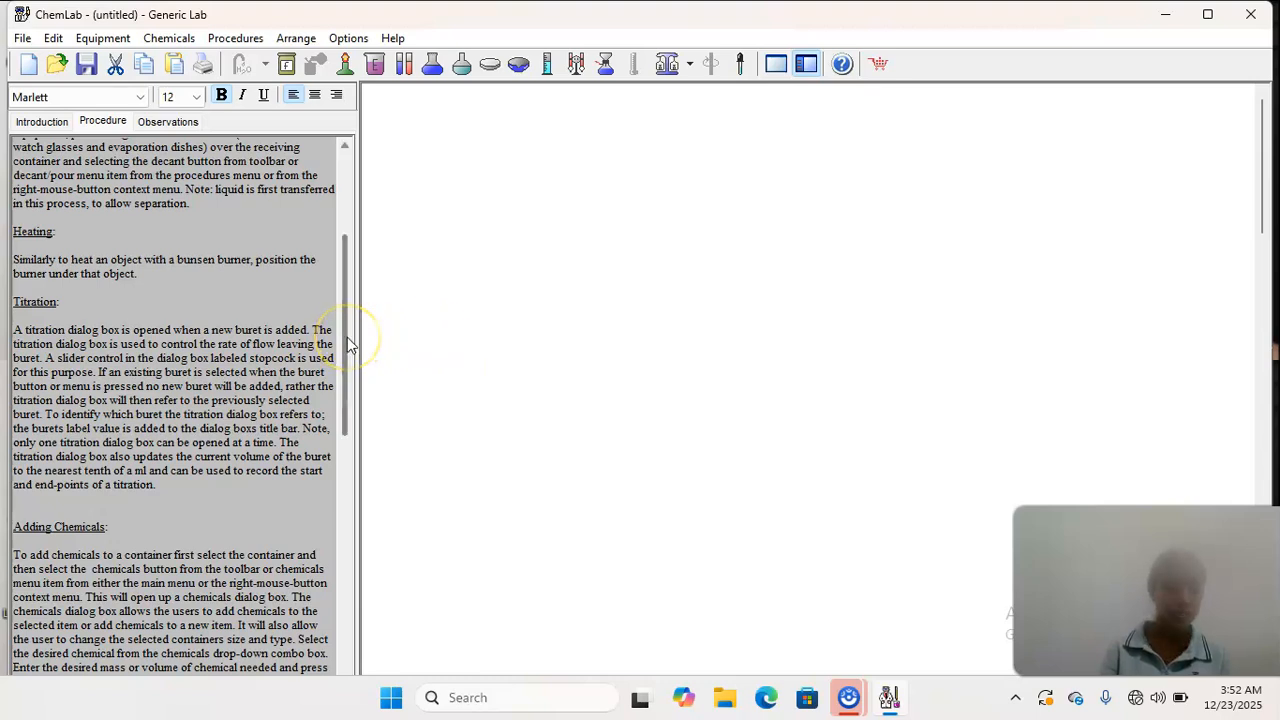
- Add a 100 ml Erlenmeyer flask and move it lower in the lab area
left_click_drag(348, 345, 348, 435)
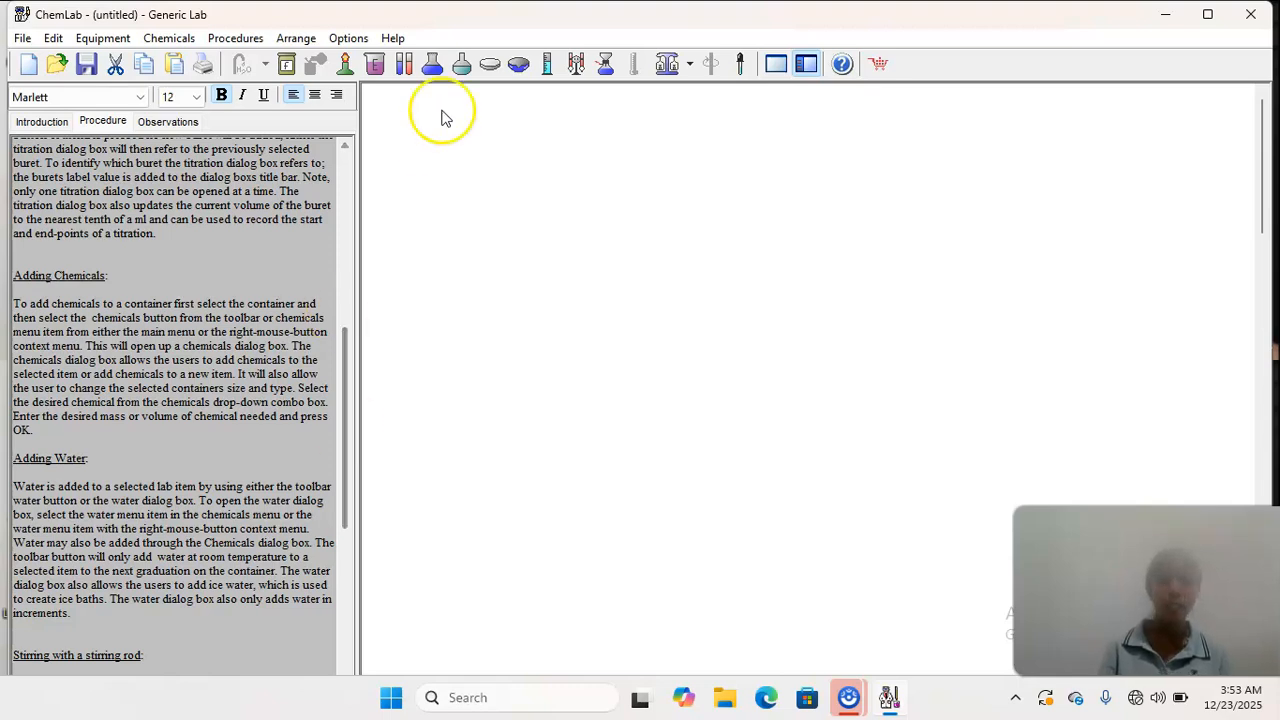
left_click(433, 66)
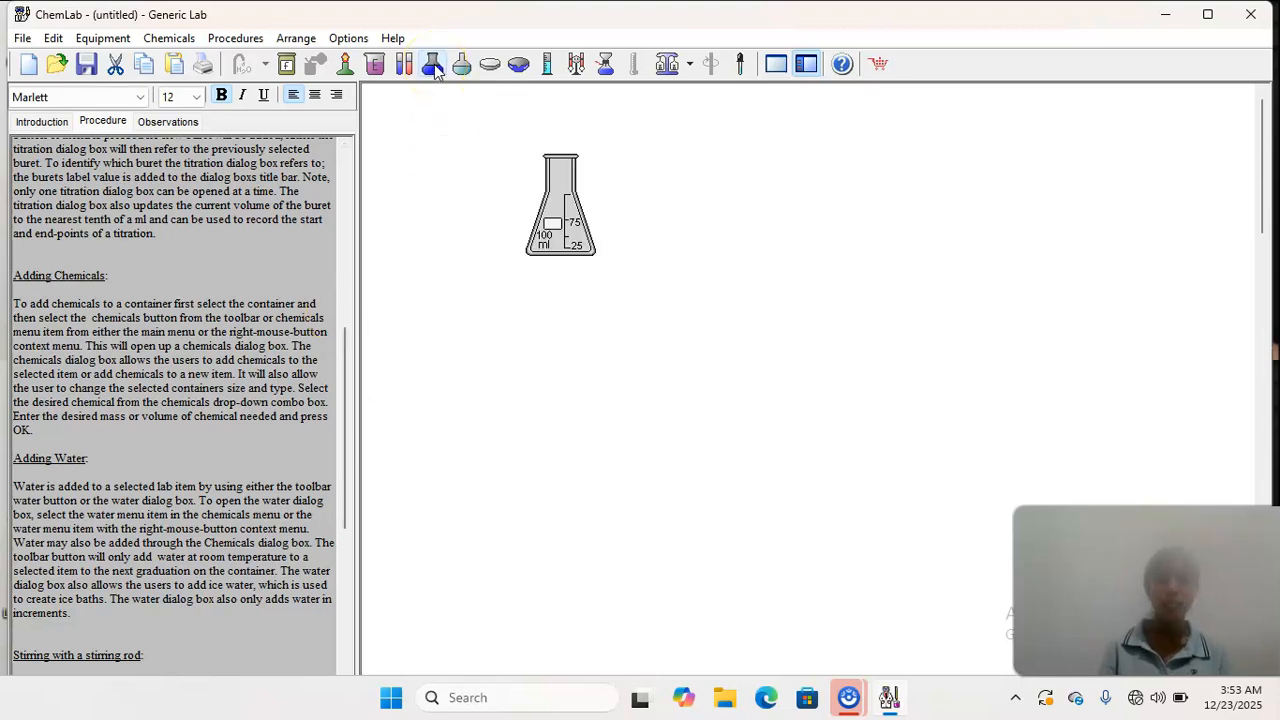
left_click(562, 255)
left_click_drag(562, 255, 552, 292)
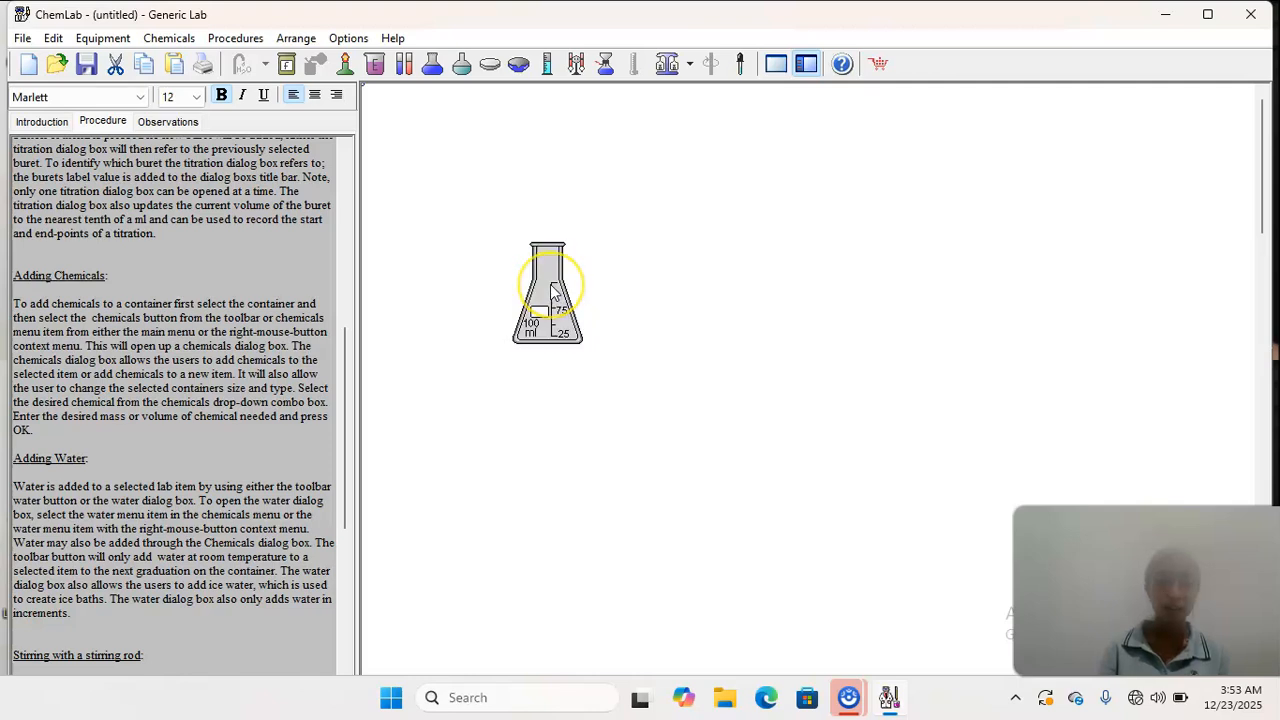
- Add 40 ml of distilled water to the Erlenmeyer flask as a chemical placed in the picked container
left_click(554, 290)
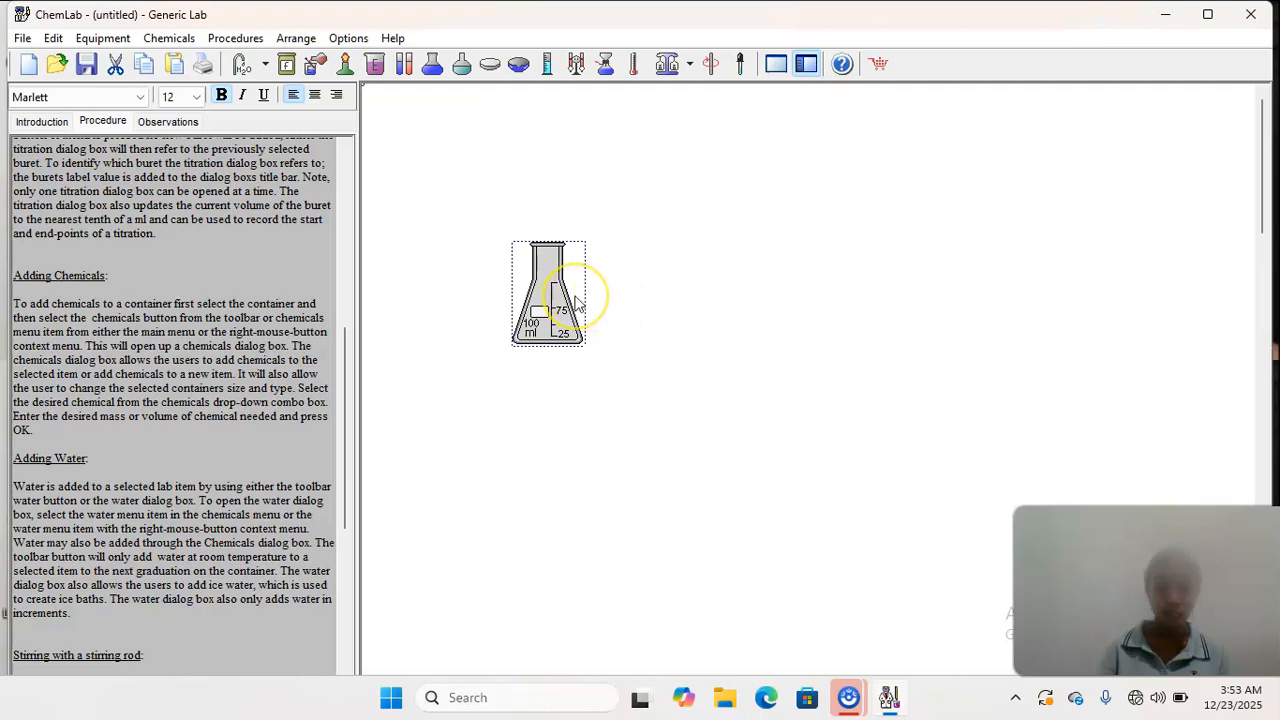
right_click(576, 302)
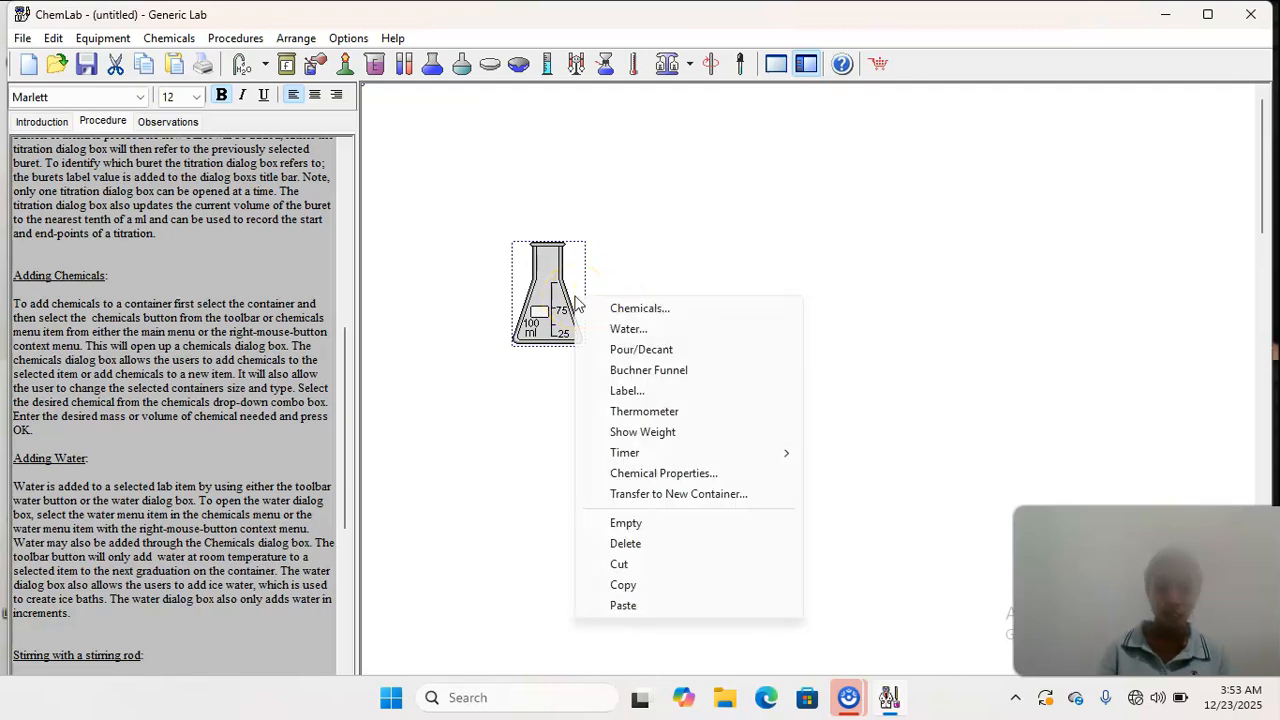
left_click(640, 308)
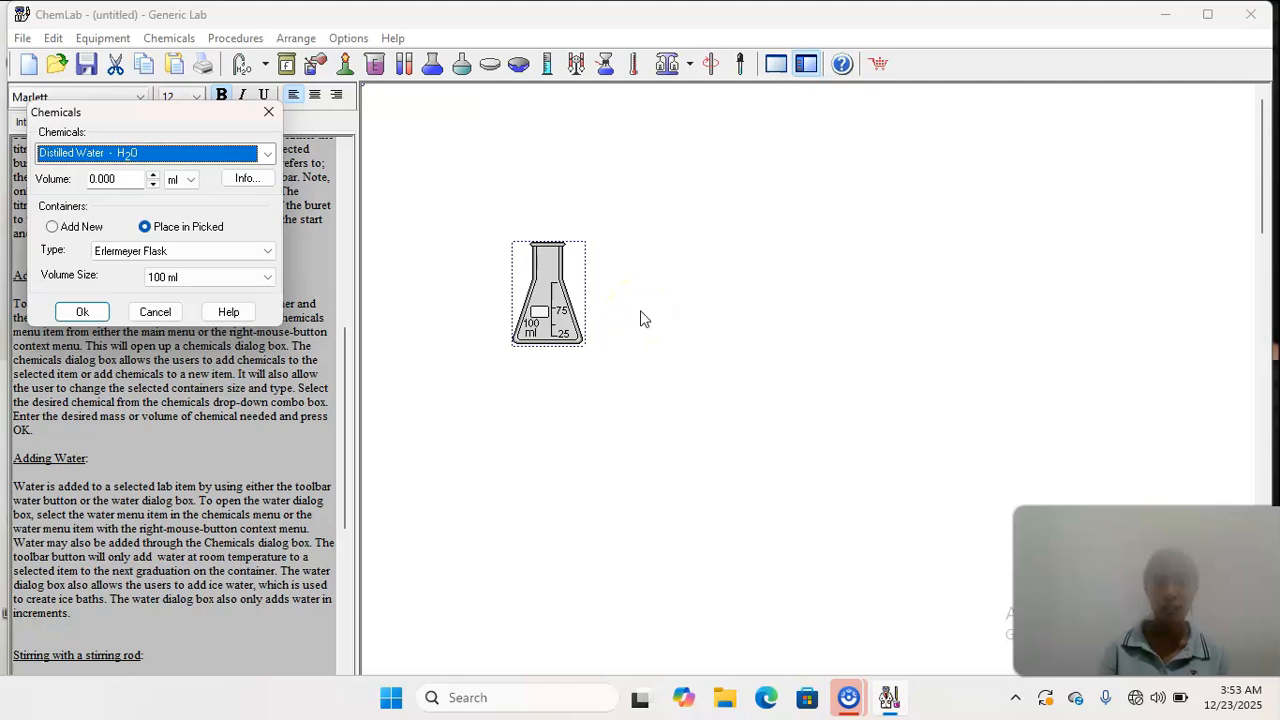
left_click(116, 179)
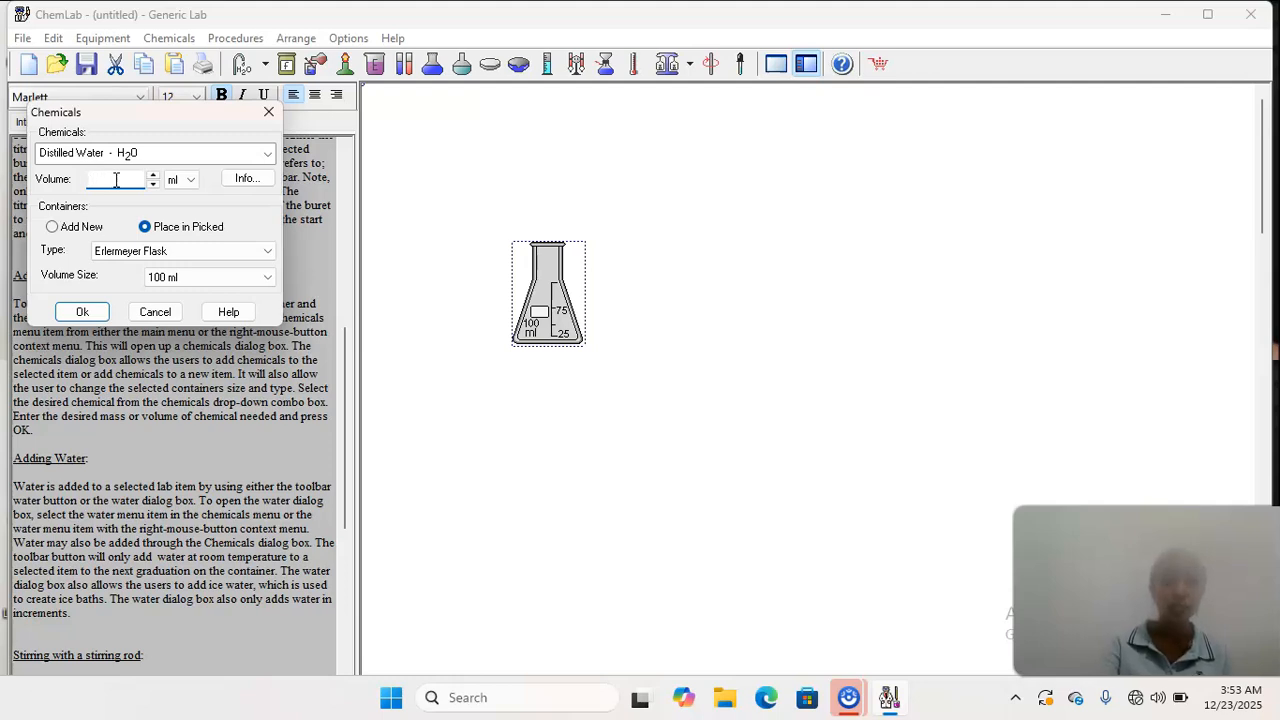
type("4")
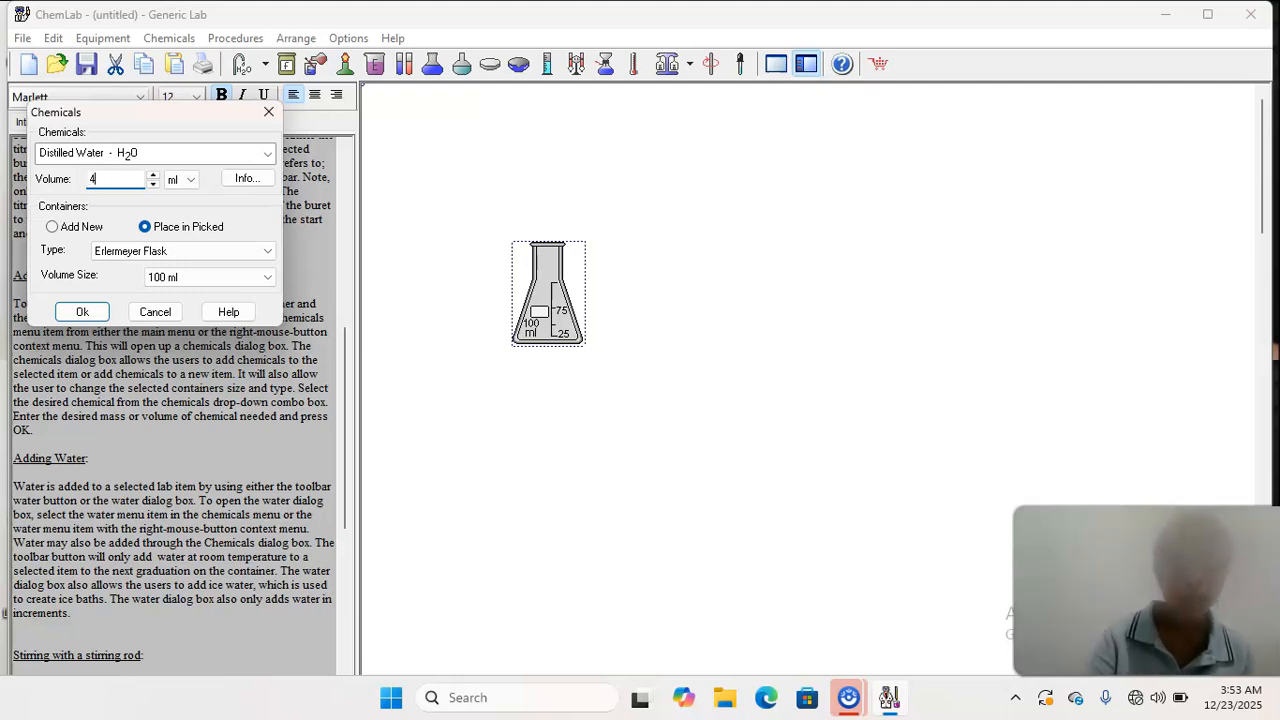
type("0")
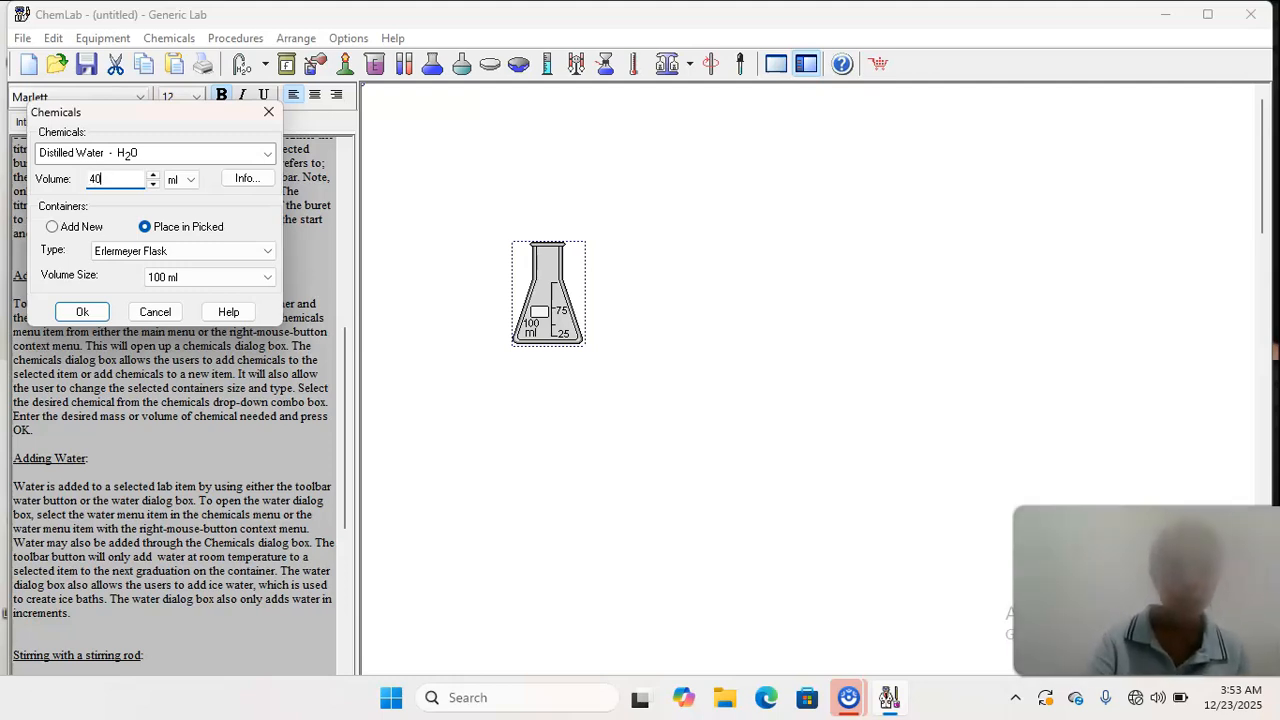
left_click(84, 309)
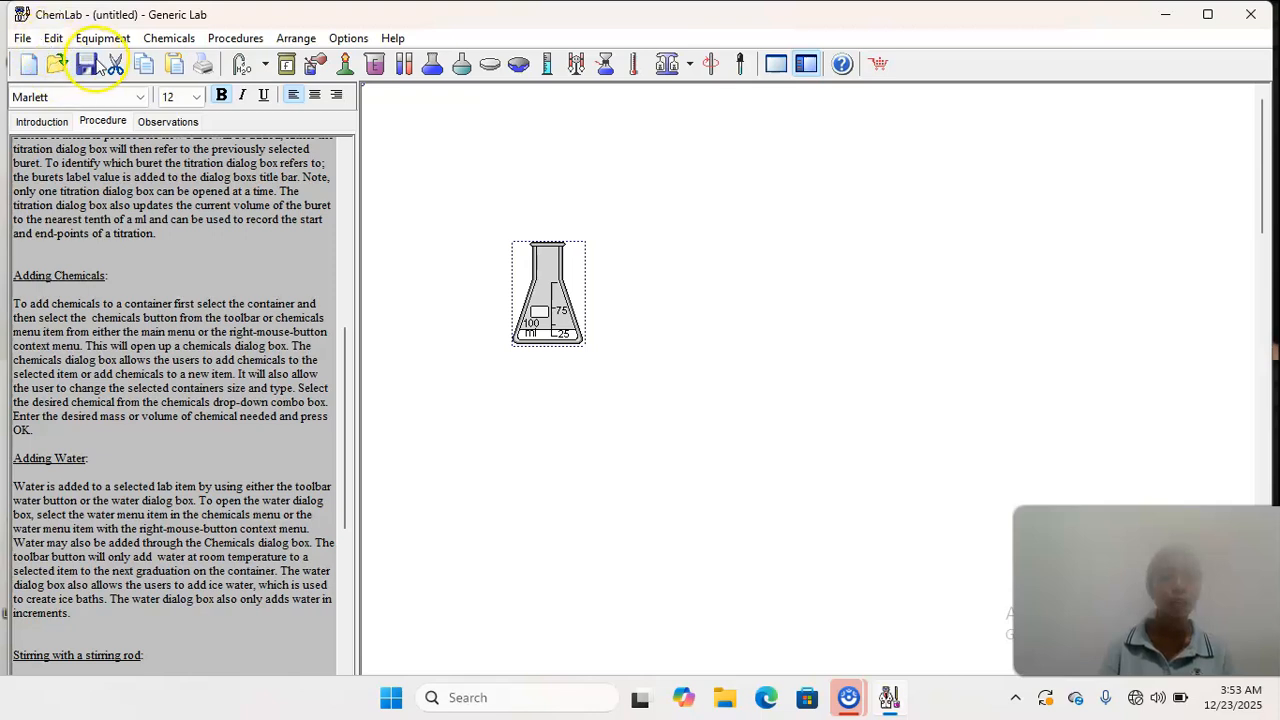
- Cut the filled flask and place a new empty 100 ml Erlenmeyer flask in nearly the same spot
left_click(115, 65)
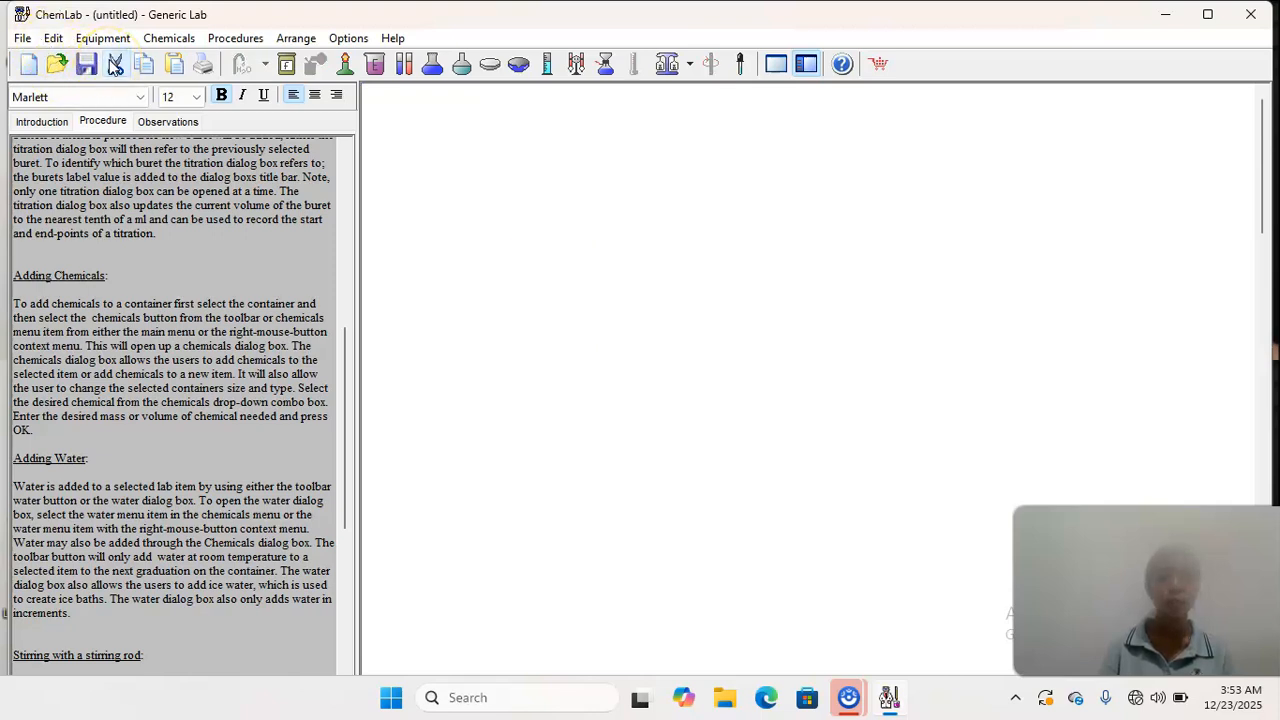
left_click(431, 72)
left_click_drag(572, 192, 533, 288)
- Fill the new Erlenmeyer flask with 40 ml of Distilled Water - H2O using Add Chemicals
left_click(531, 286)
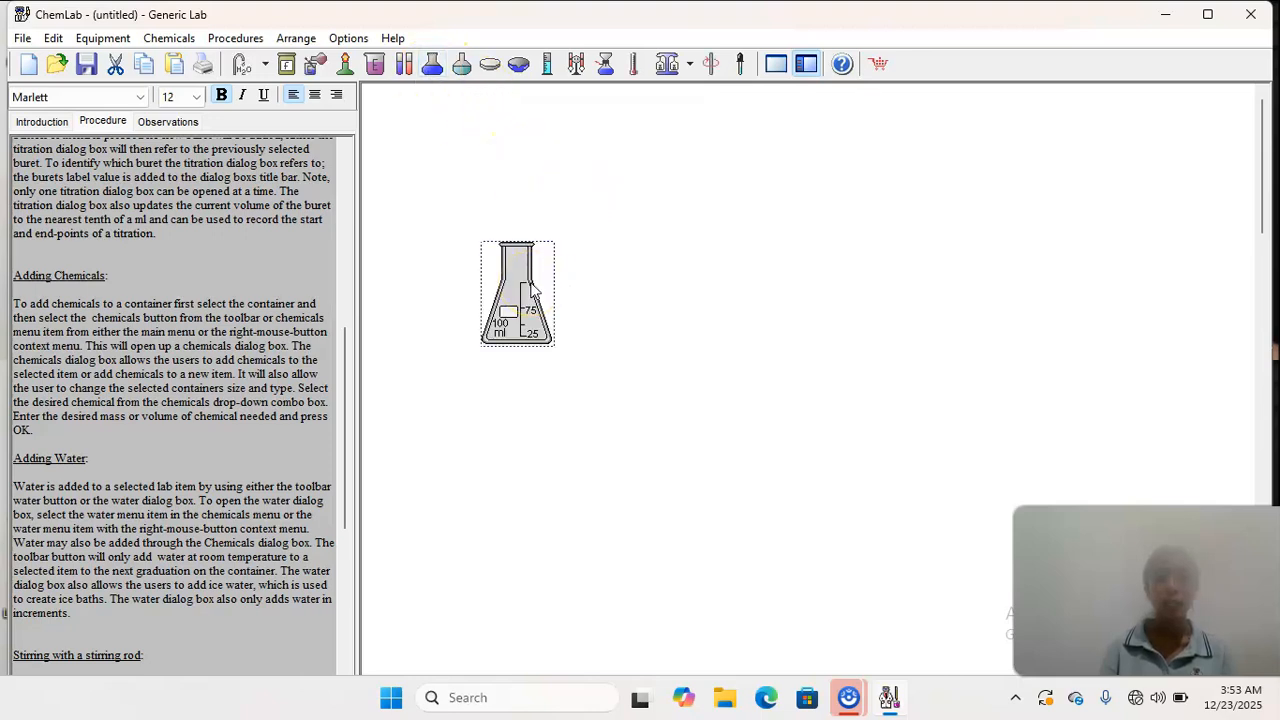
left_click(286, 66)
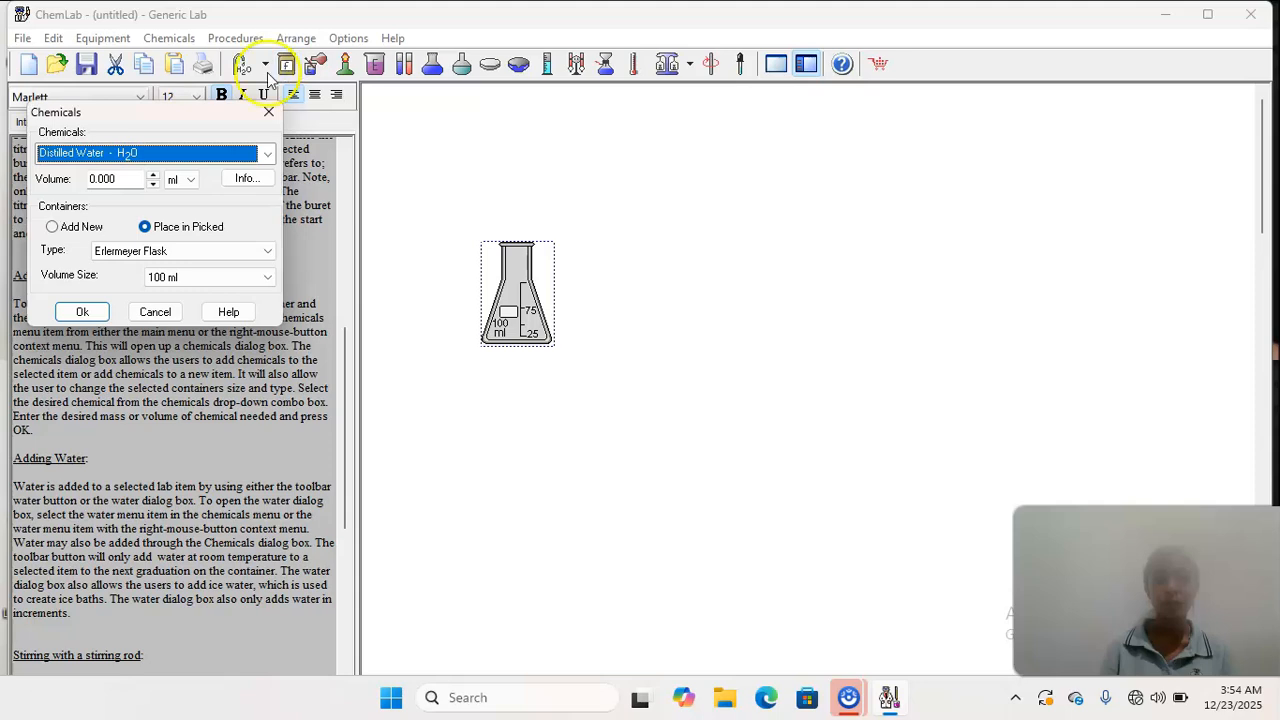
left_click(118, 179)
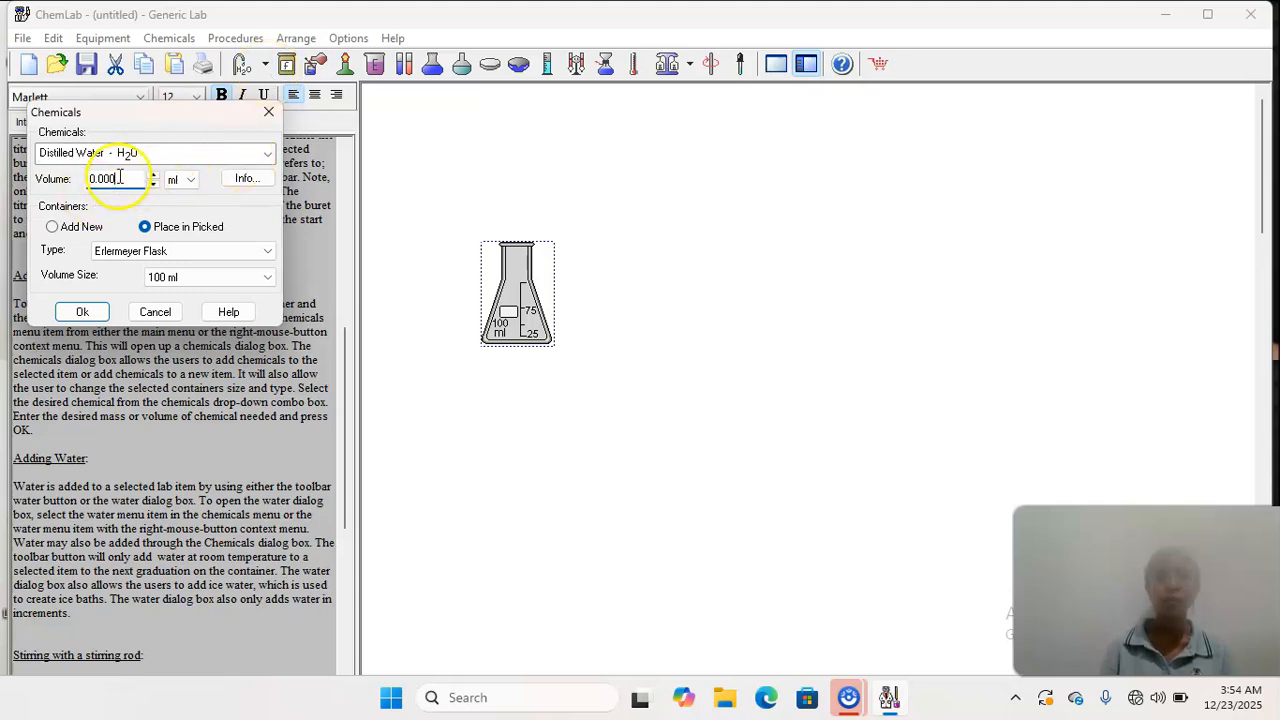
key("BackSpace")
key("BackSpace")
key("BackSpace")
key("BackSpace")
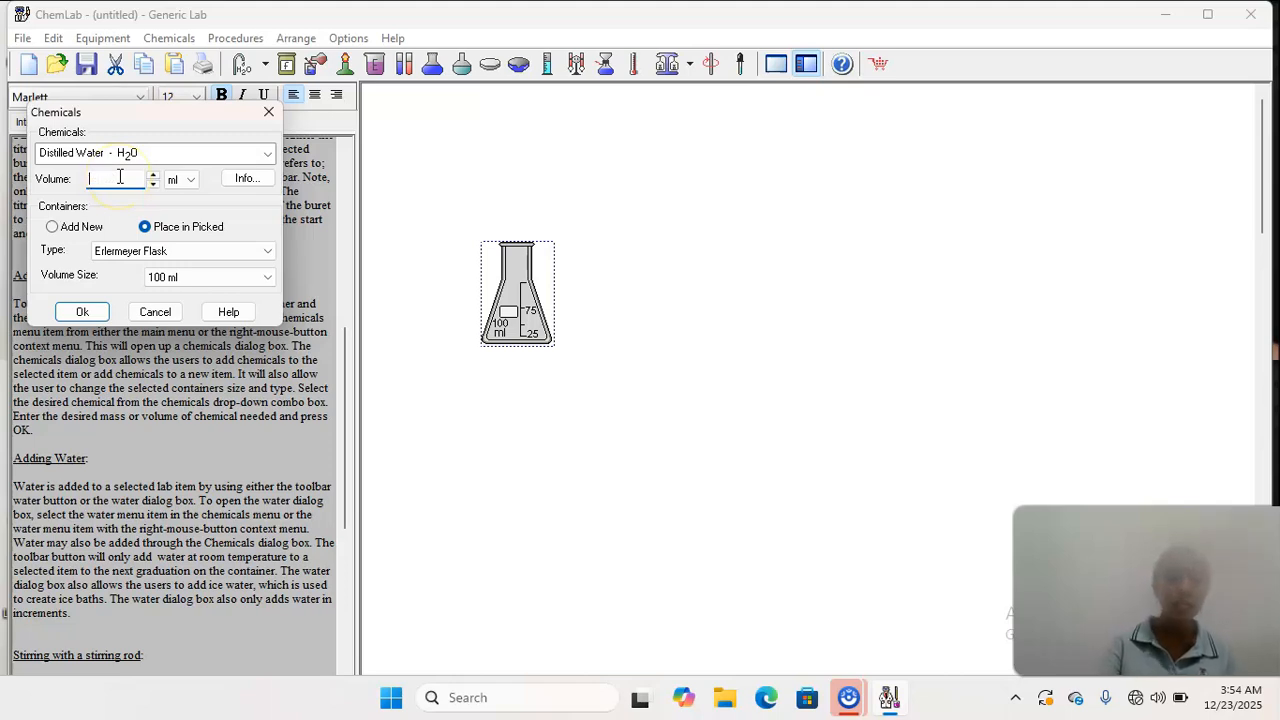
type("40")
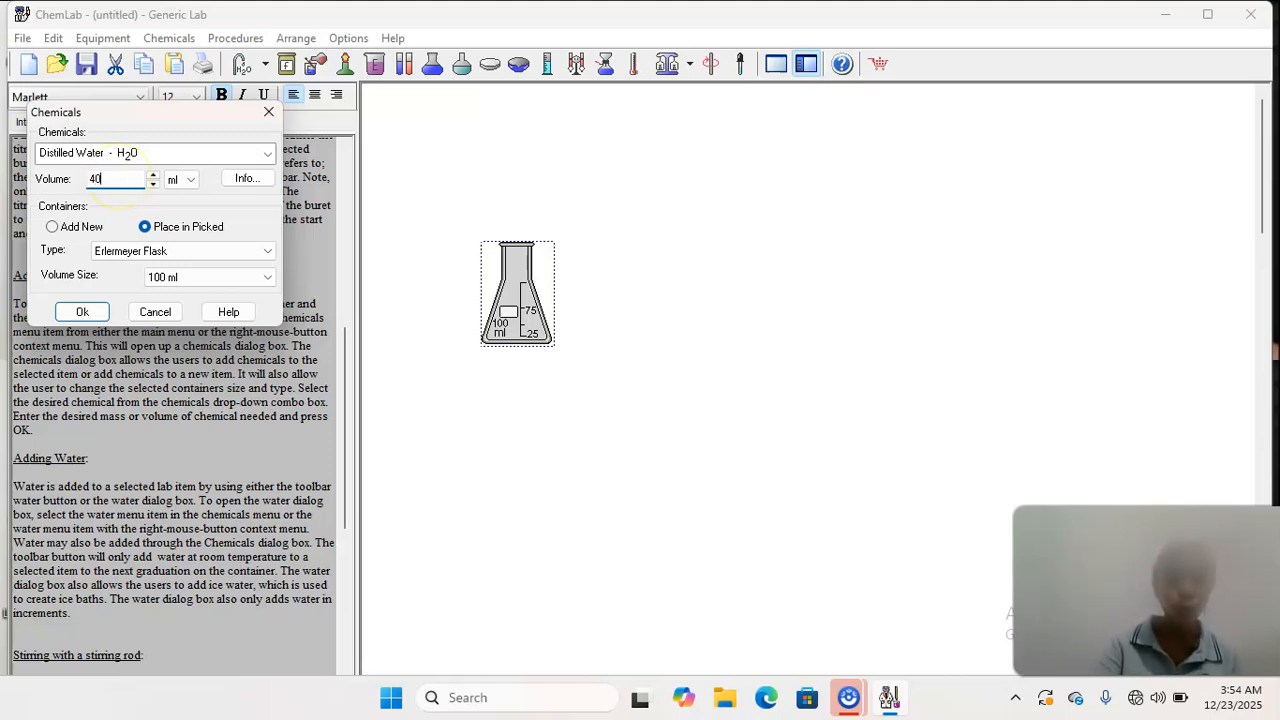
left_click(267, 155)
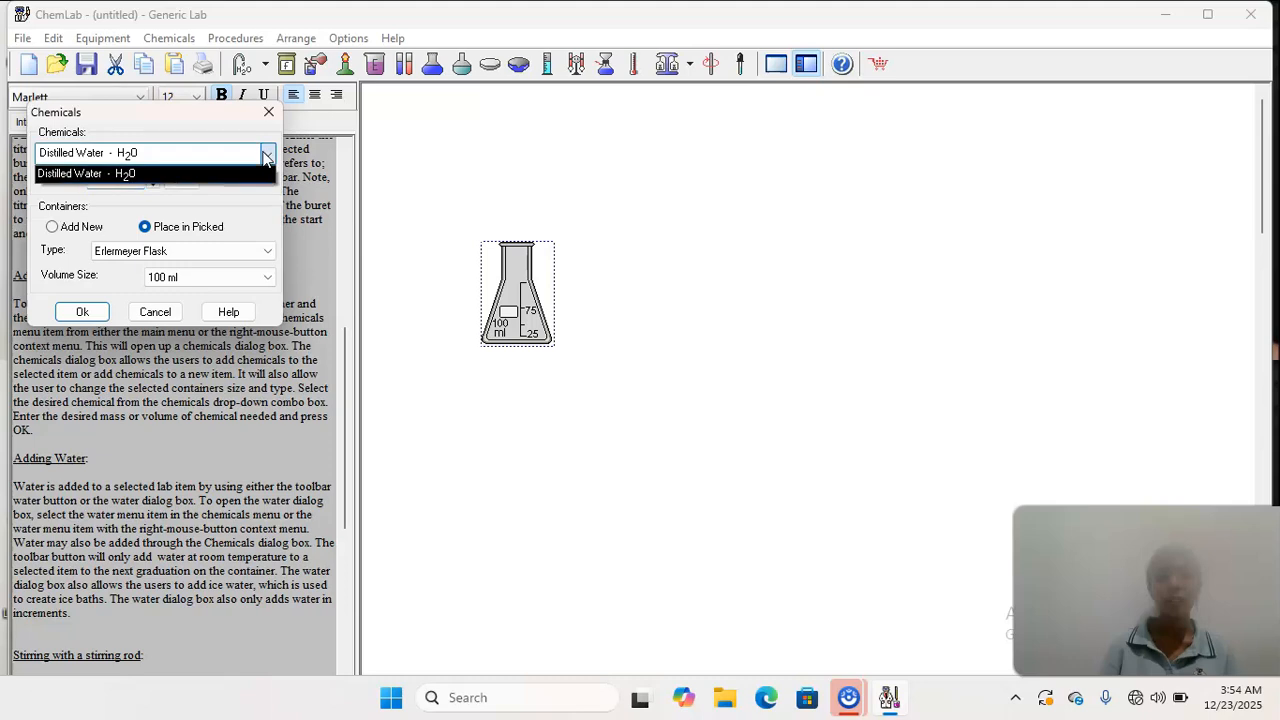
left_click(87, 312)
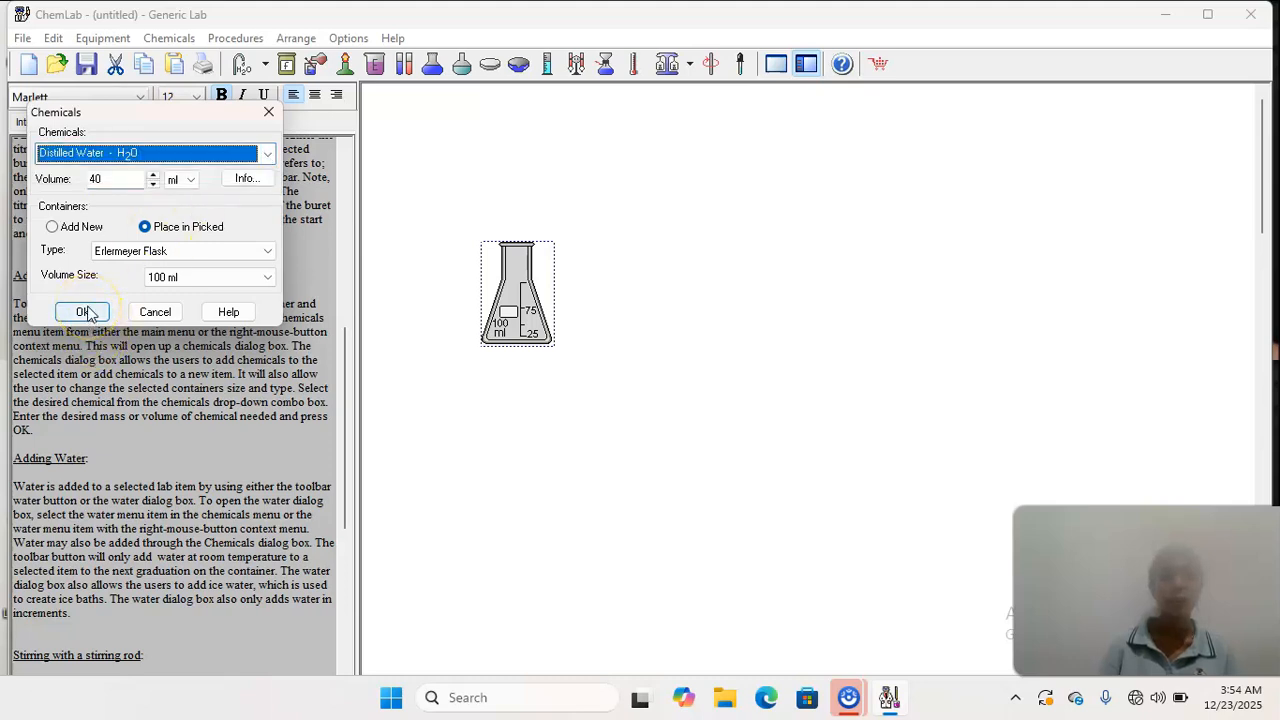
left_click(87, 313)
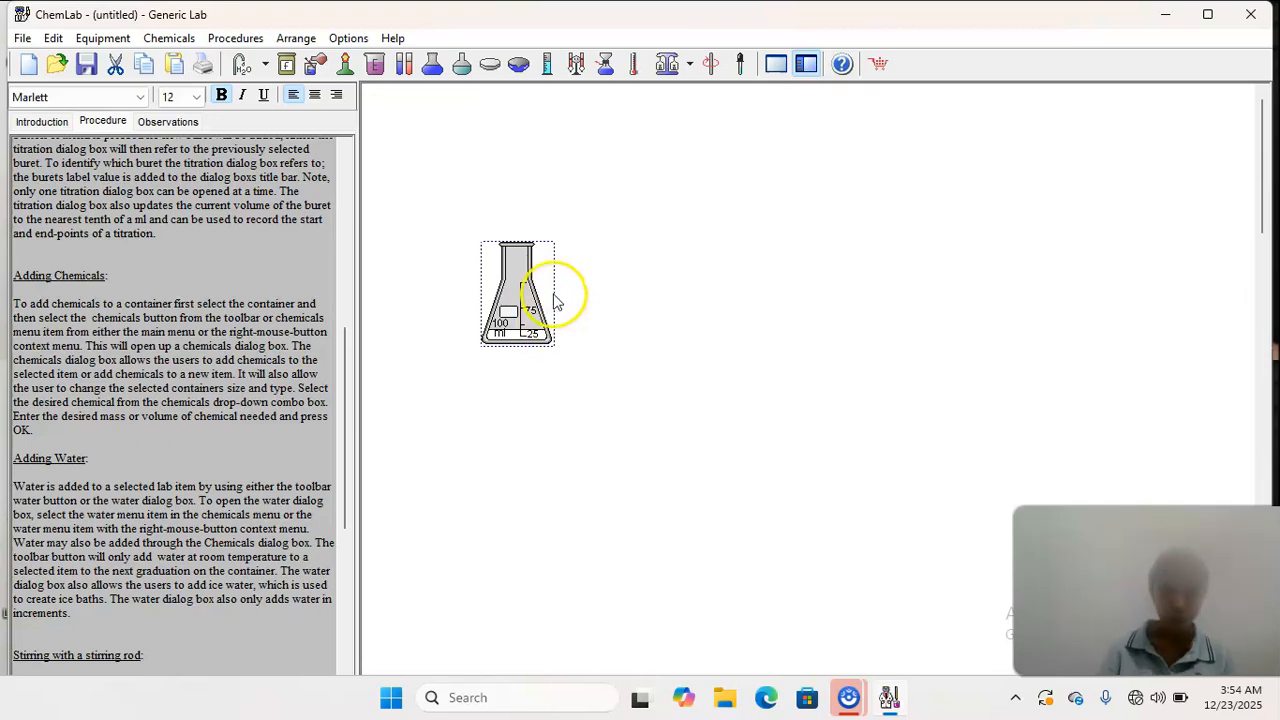
- Cut the flask of distilled water from the lab area
left_click(115, 60)
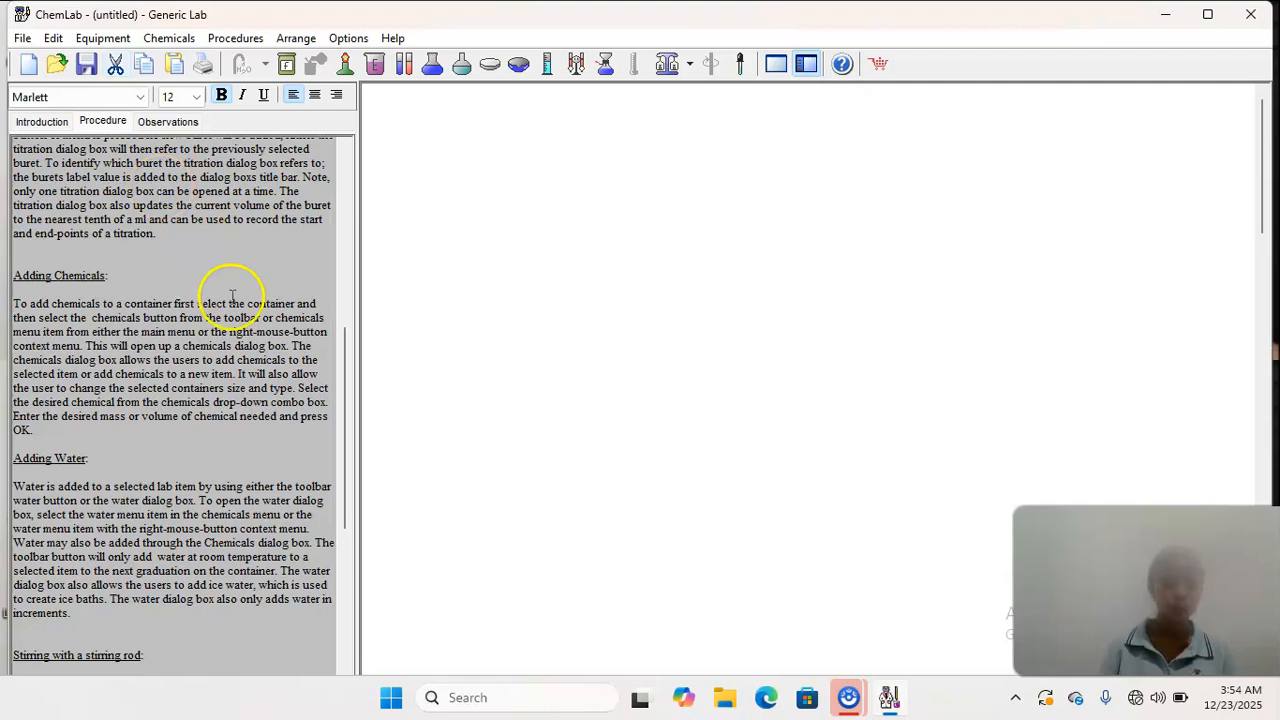
left_click_drag(351, 449, 345, 570)
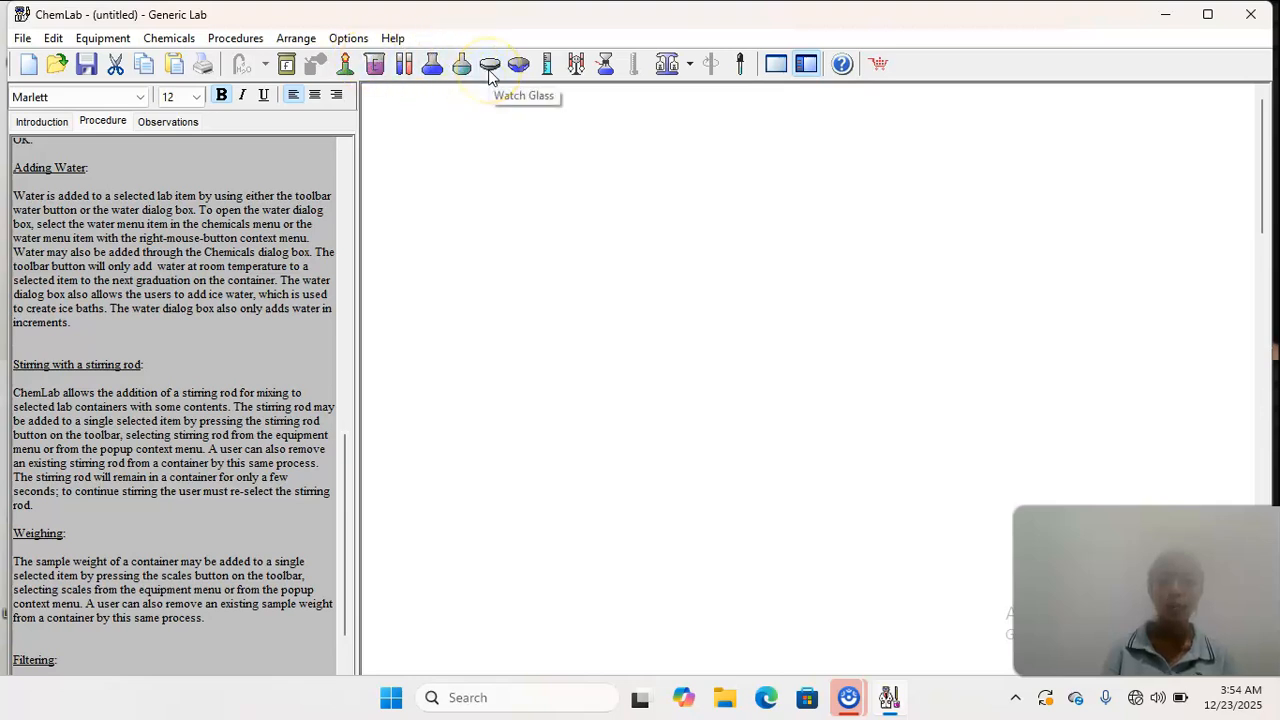
- Place an empty 100 ml Florence flask in the lab area and move it down to the middle of the bench
right_click(564, 132)
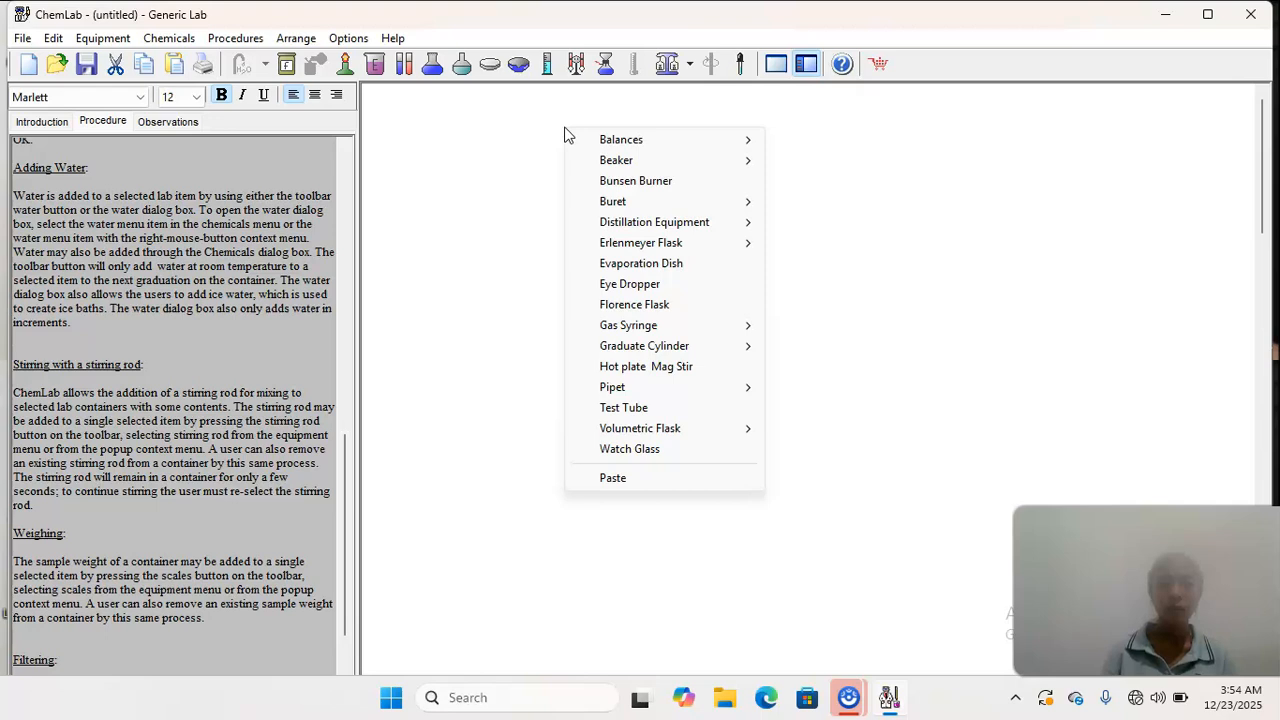
left_click(523, 222)
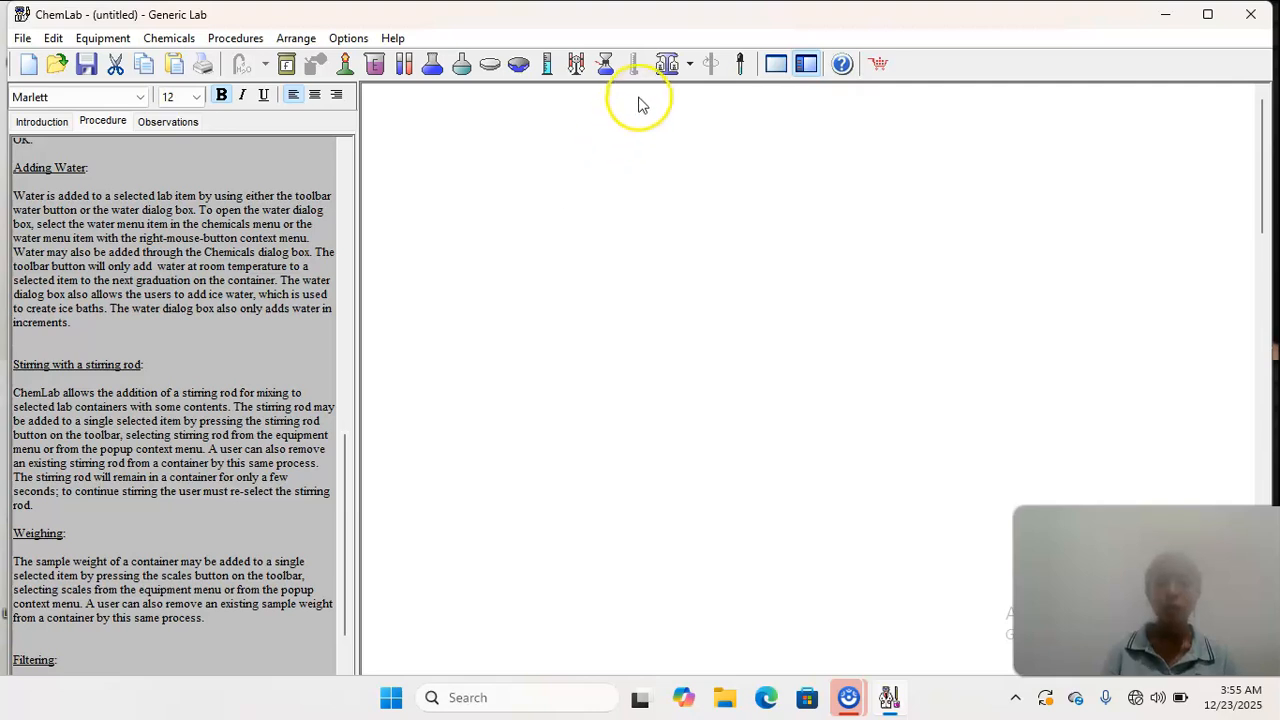
left_click(461, 74)
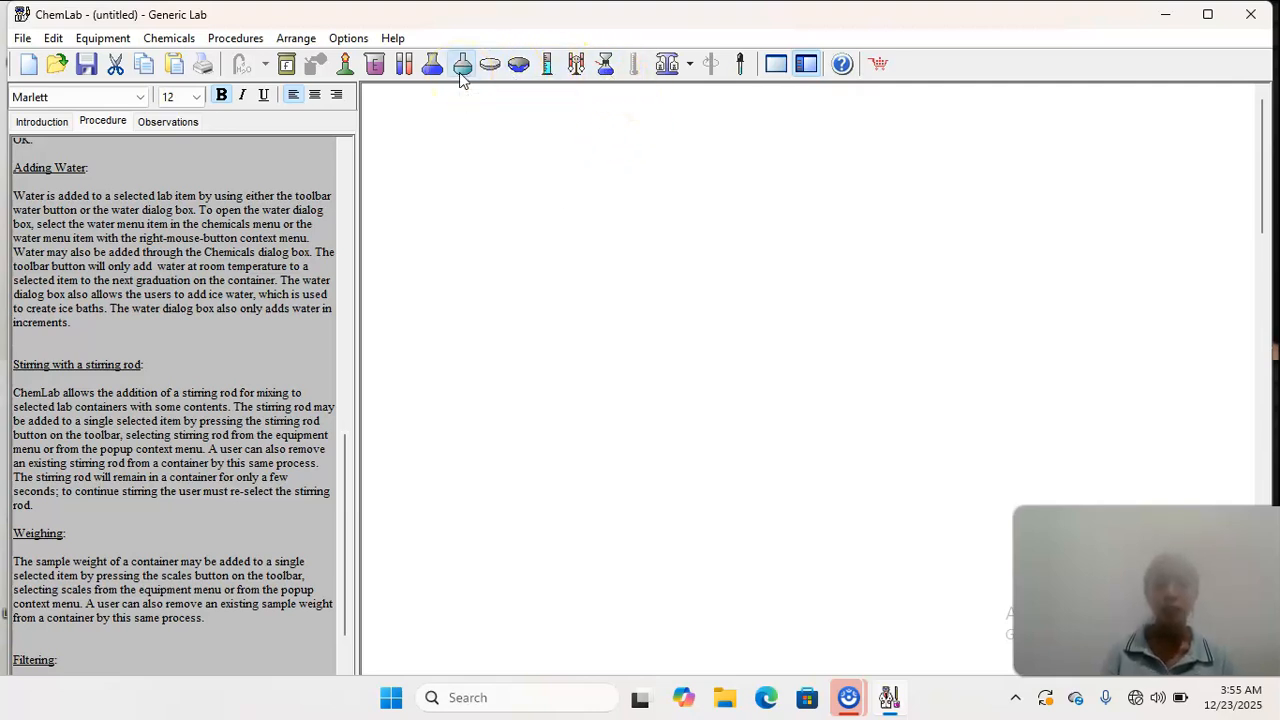
left_click_drag(590, 222, 575, 323)
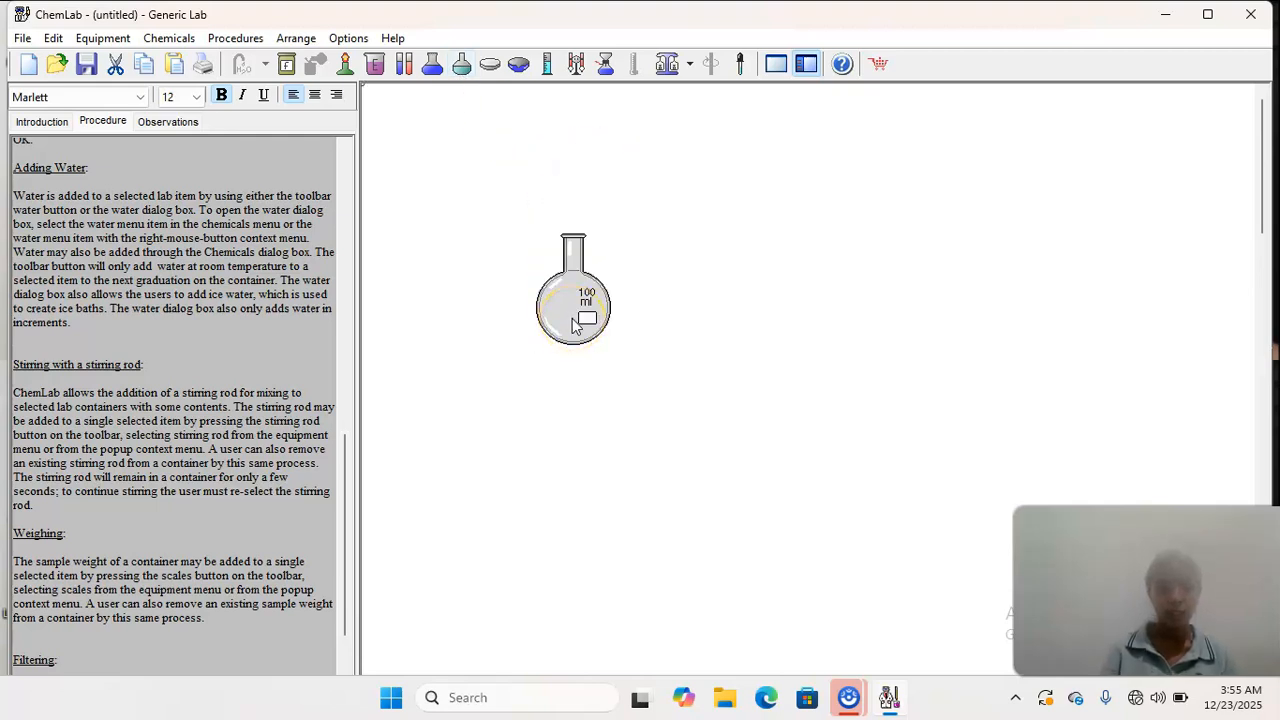
left_click(573, 291)
left_click(573, 291)
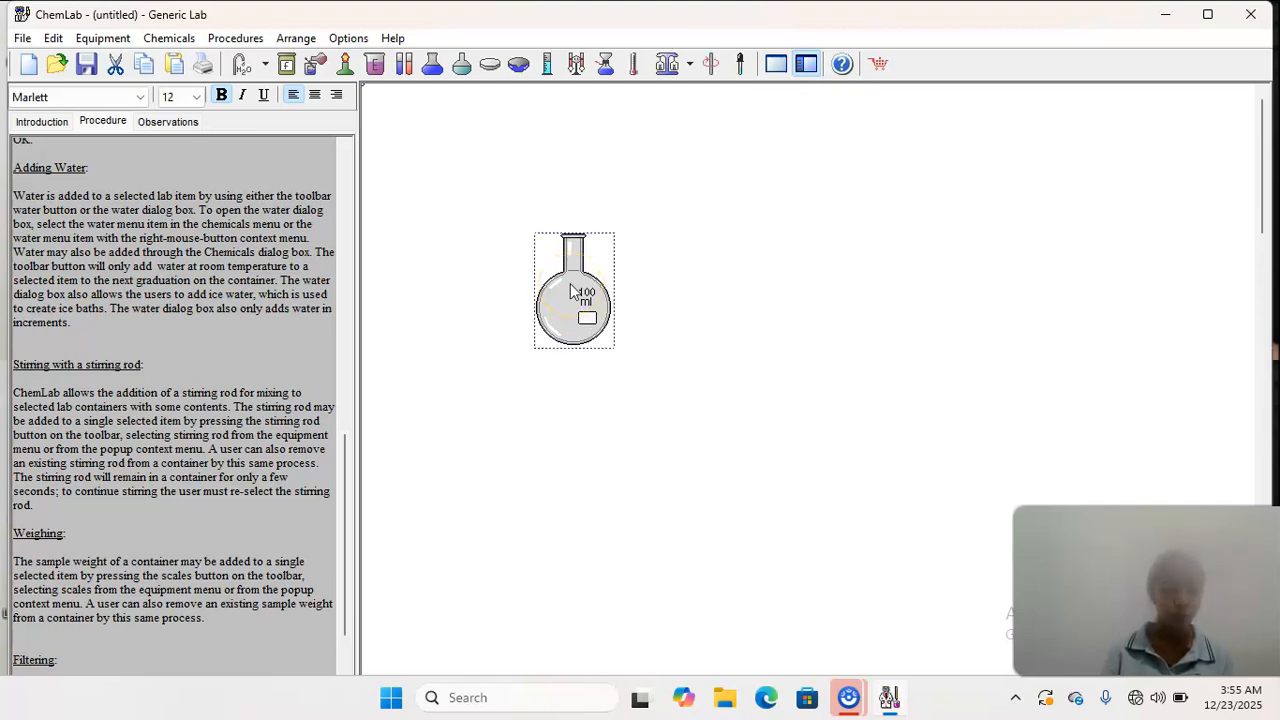
left_click(618, 348)
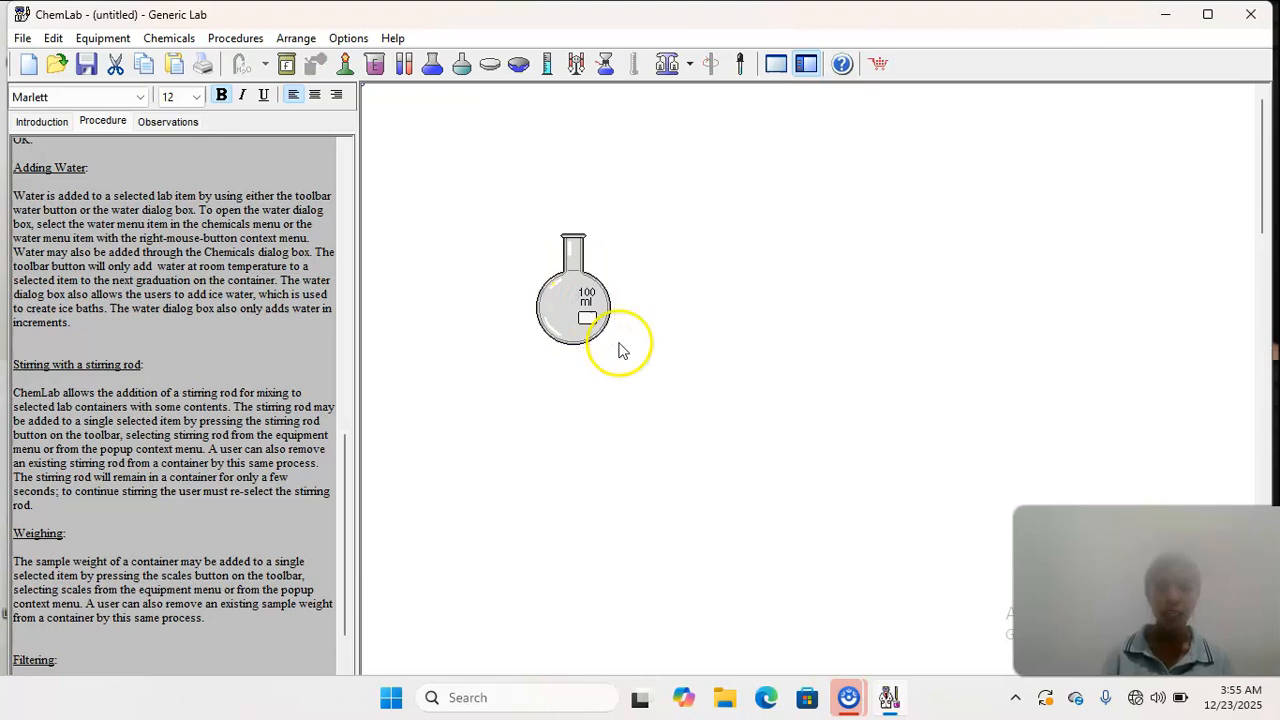
right_click(575, 310)
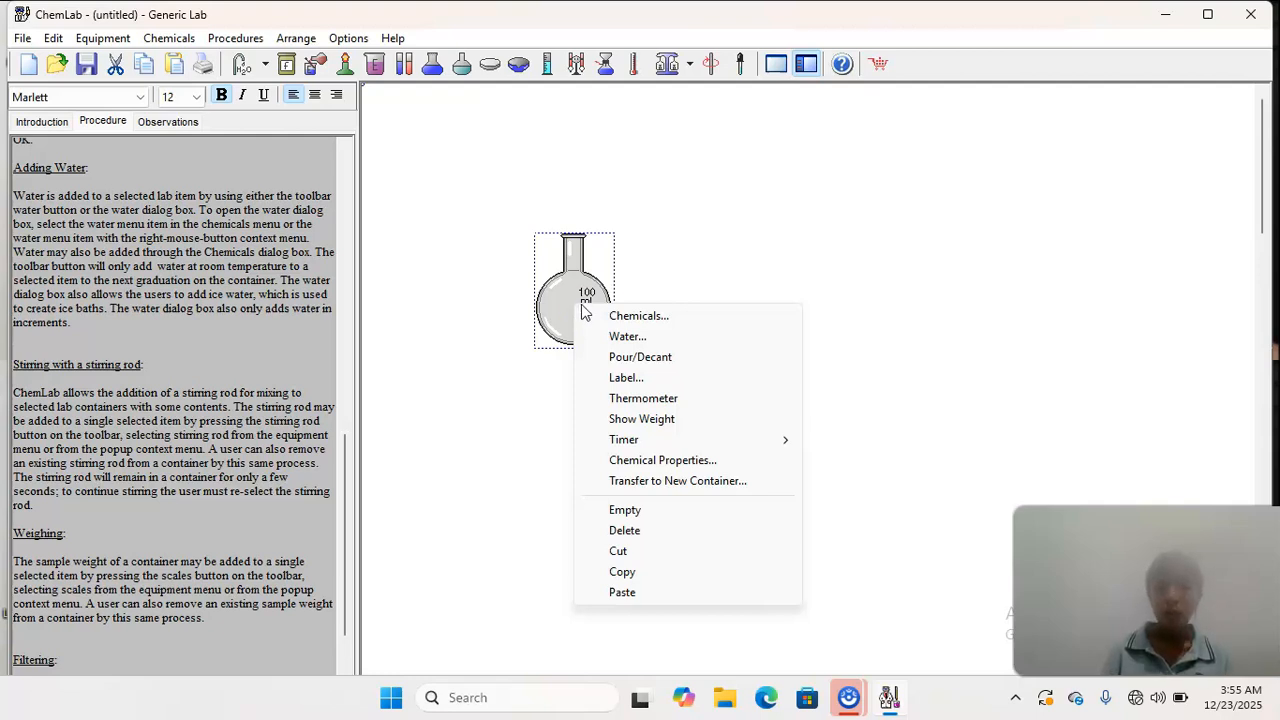
left_click(600, 335)
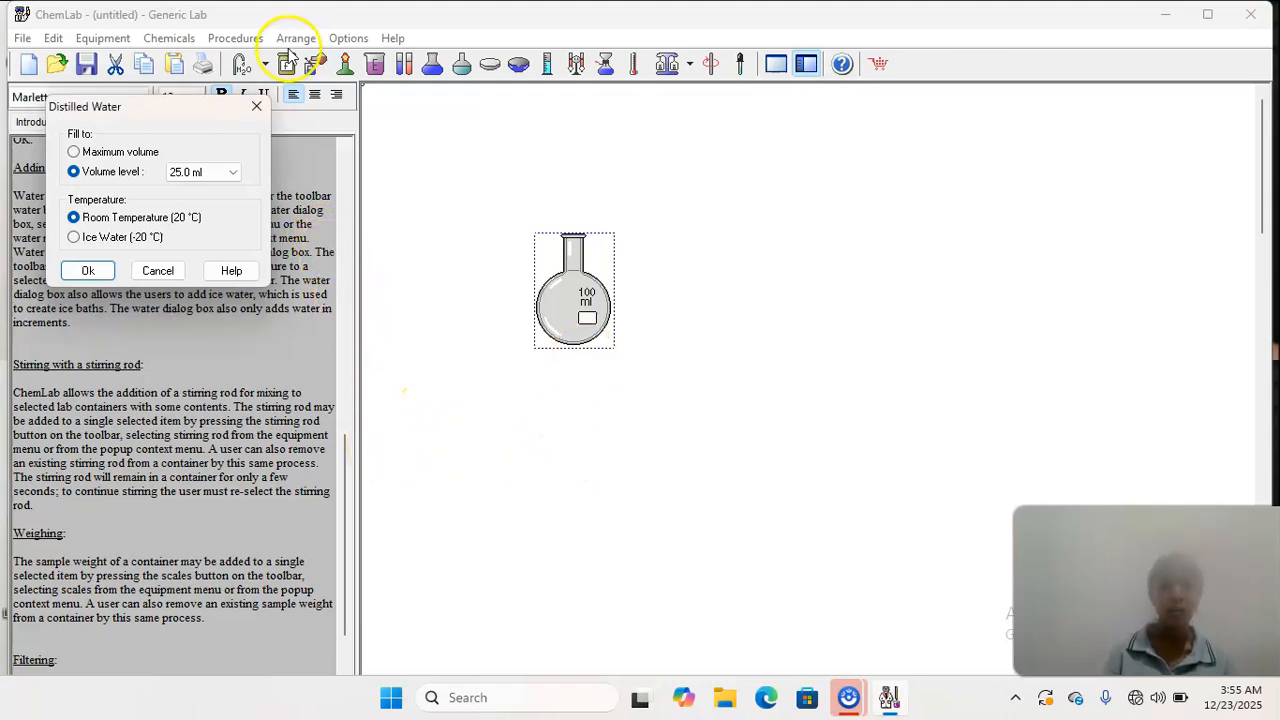
left_click(257, 105)
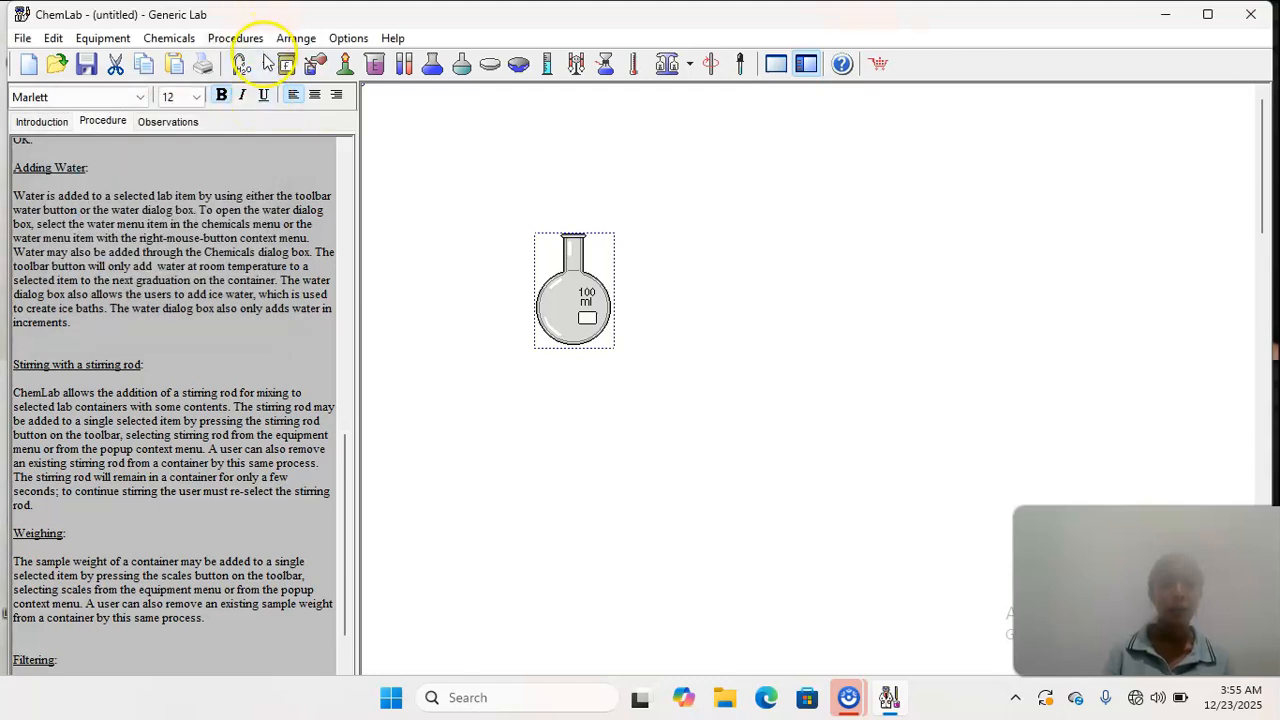
- Fill the Florence flask to its next graduation using Add Water and shift the flask slightly
left_click(266, 65)
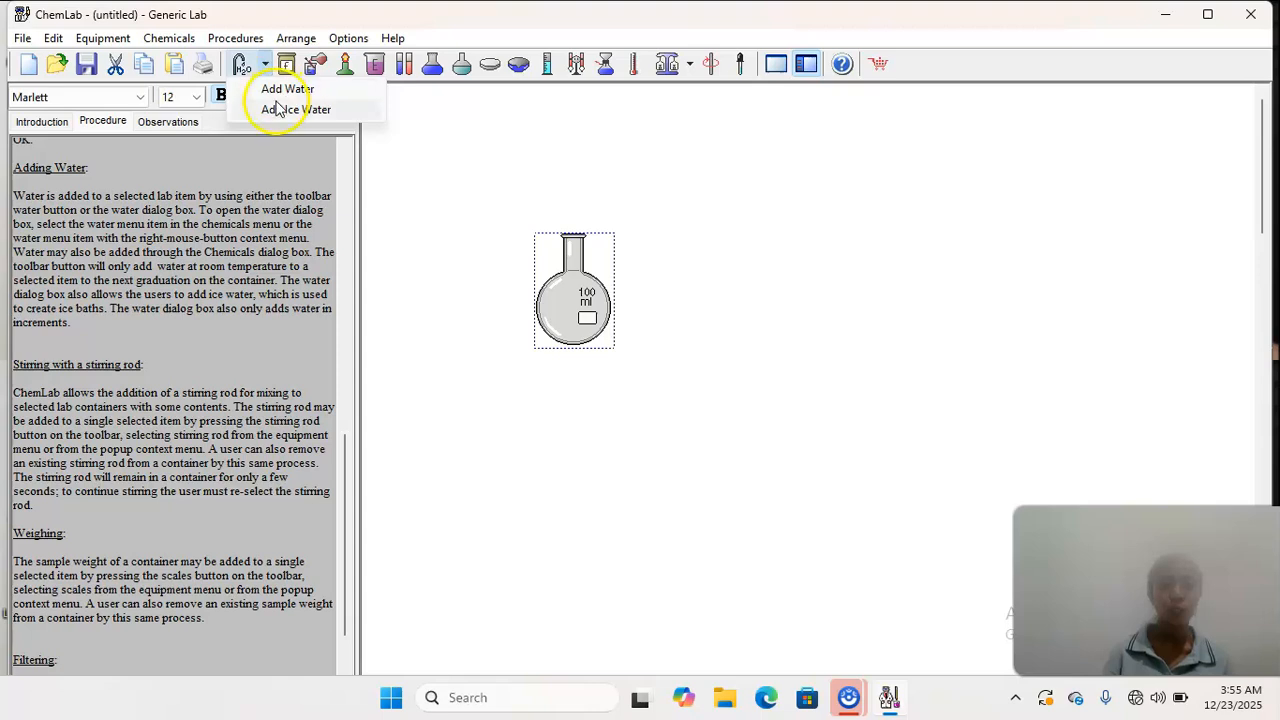
left_click(282, 91)
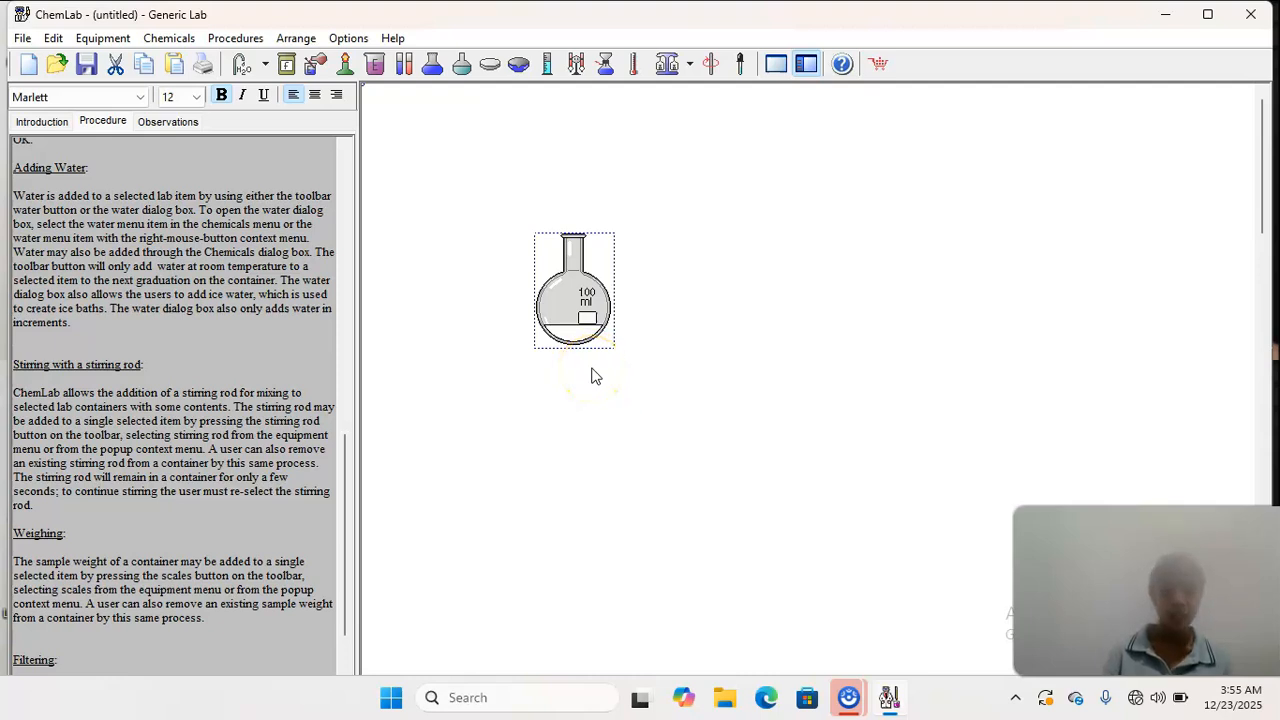
left_click_drag(534, 236, 617, 352)
left_click(541, 245)
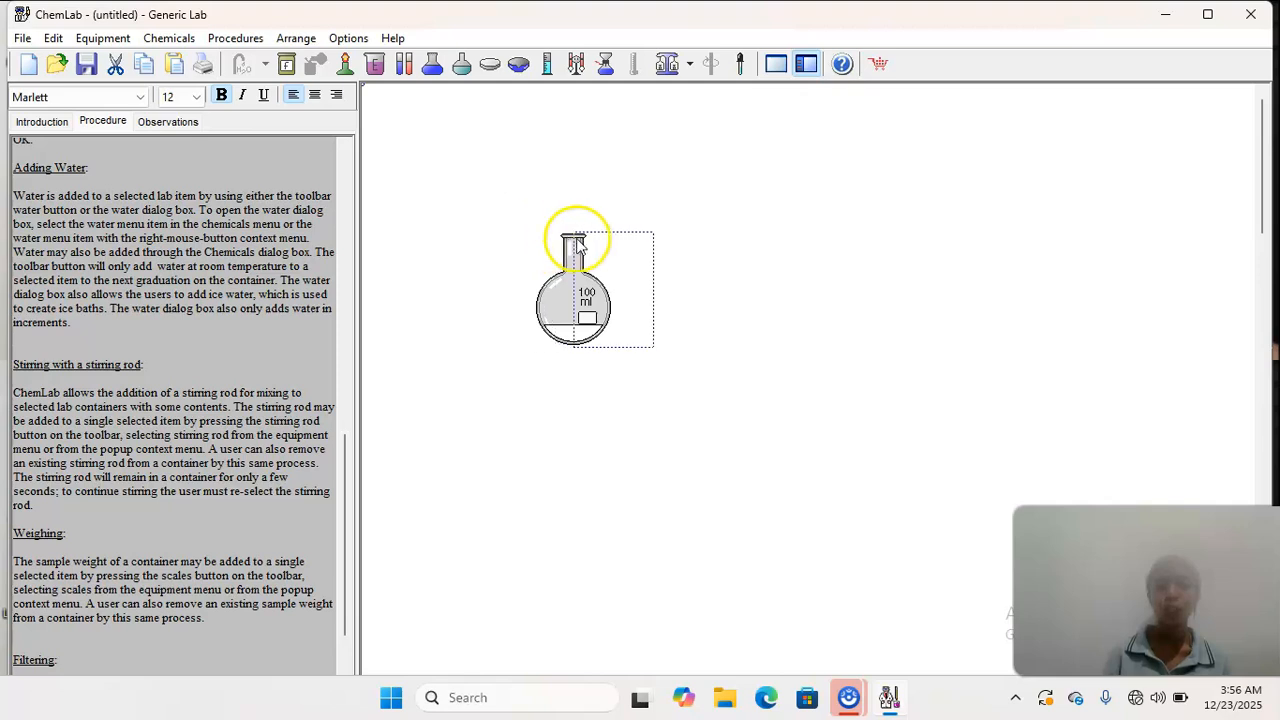
left_click_drag(541, 245, 537, 241)
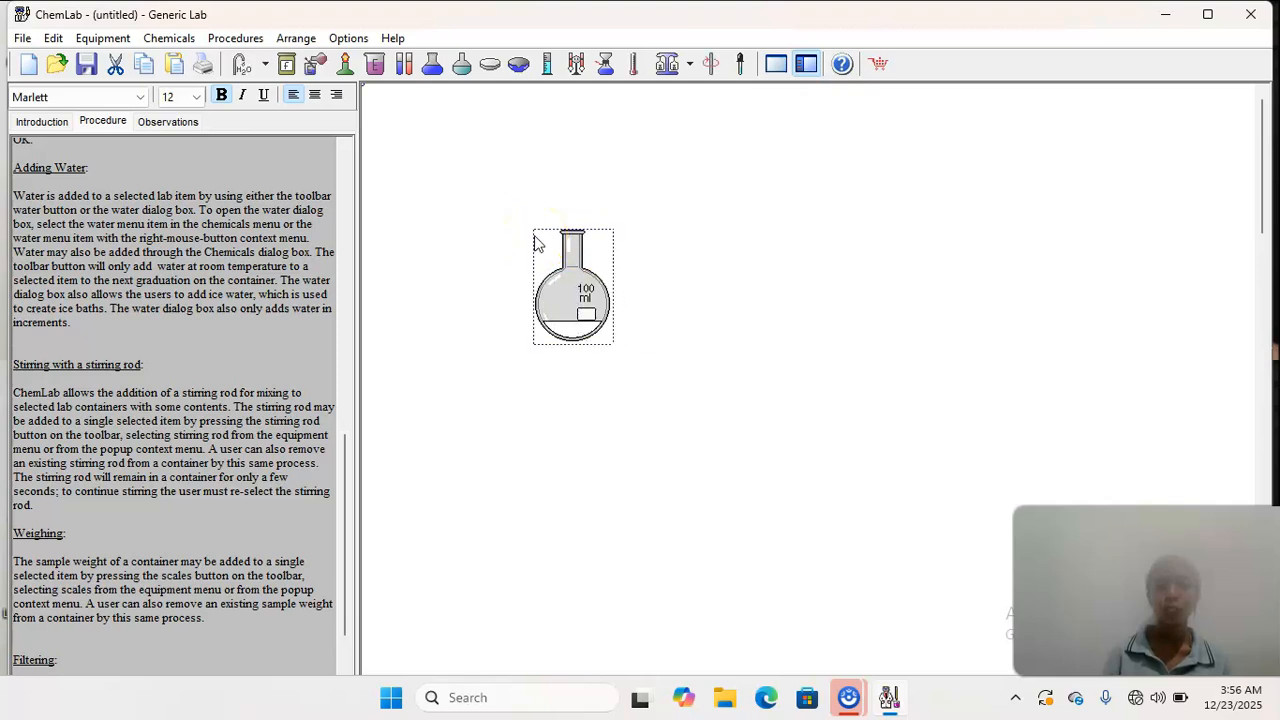
- Cut the Florence flask and place an empty 100 ml beaker in the middle of the lab area
left_click(117, 65)
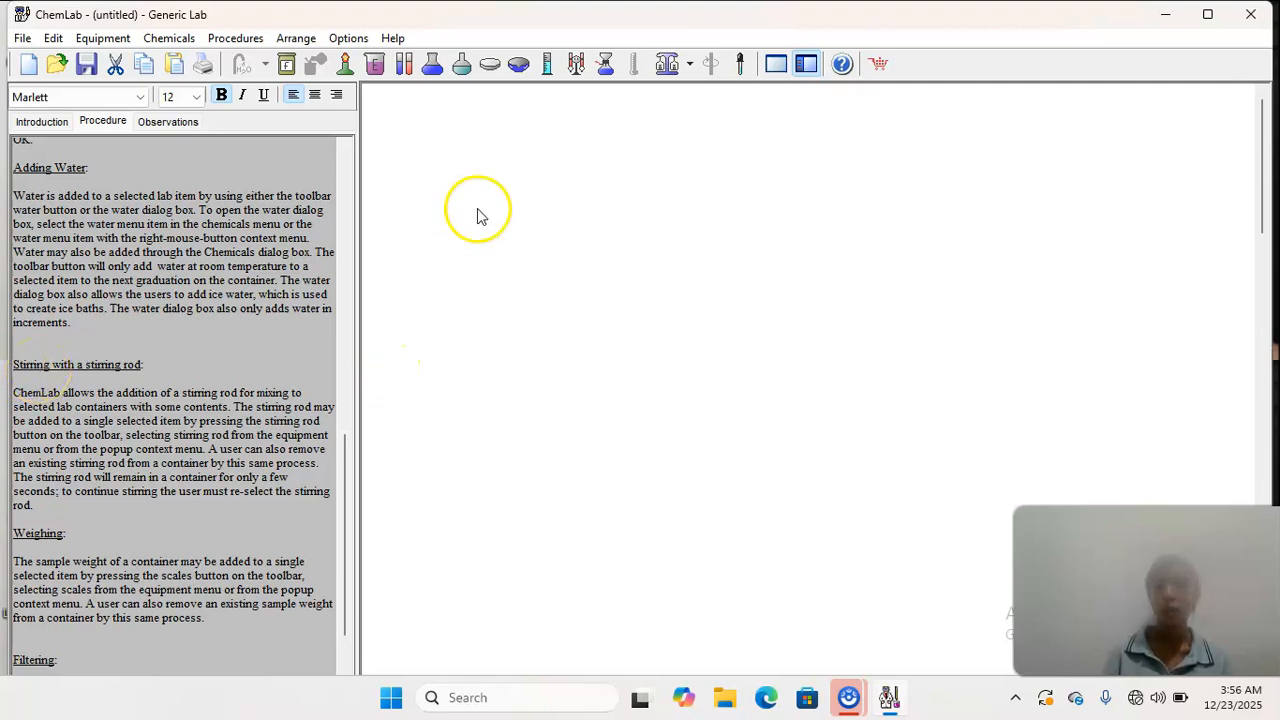
left_click(375, 70)
left_click(528, 205)
left_click_drag(528, 205, 525, 338)
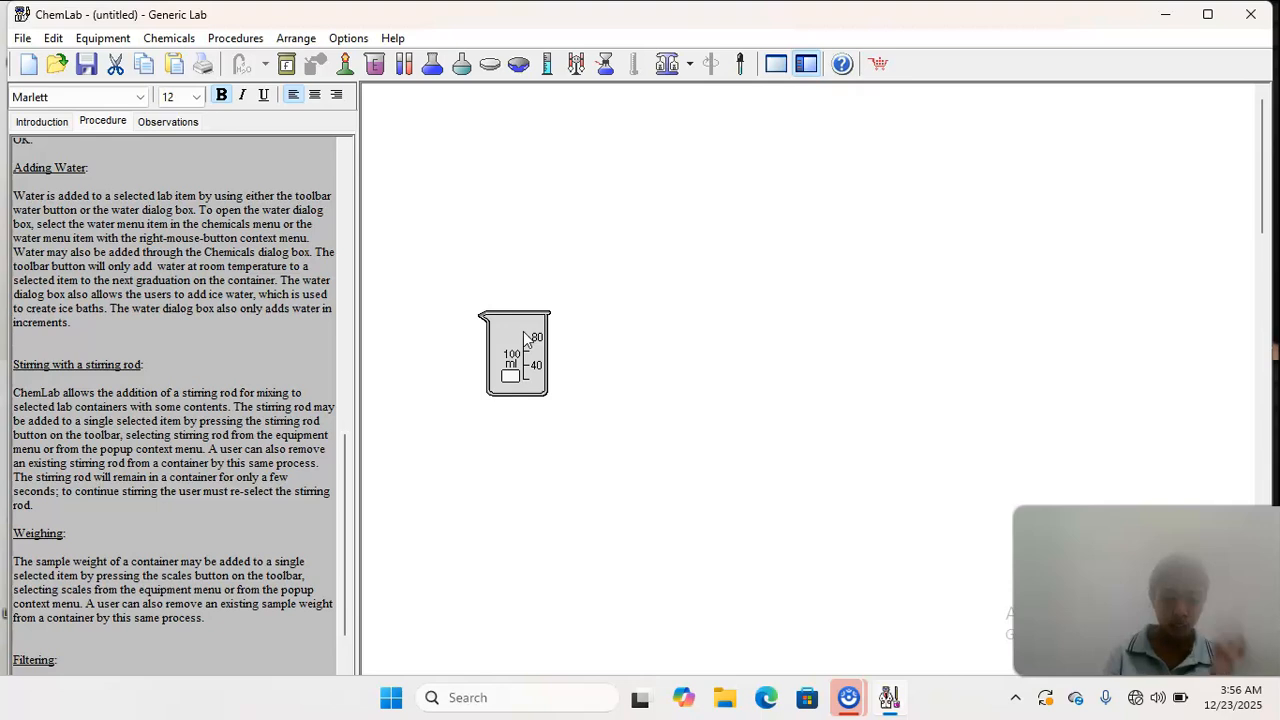
- Fill the beaker to its next graduation using Add Water
left_click(525, 338)
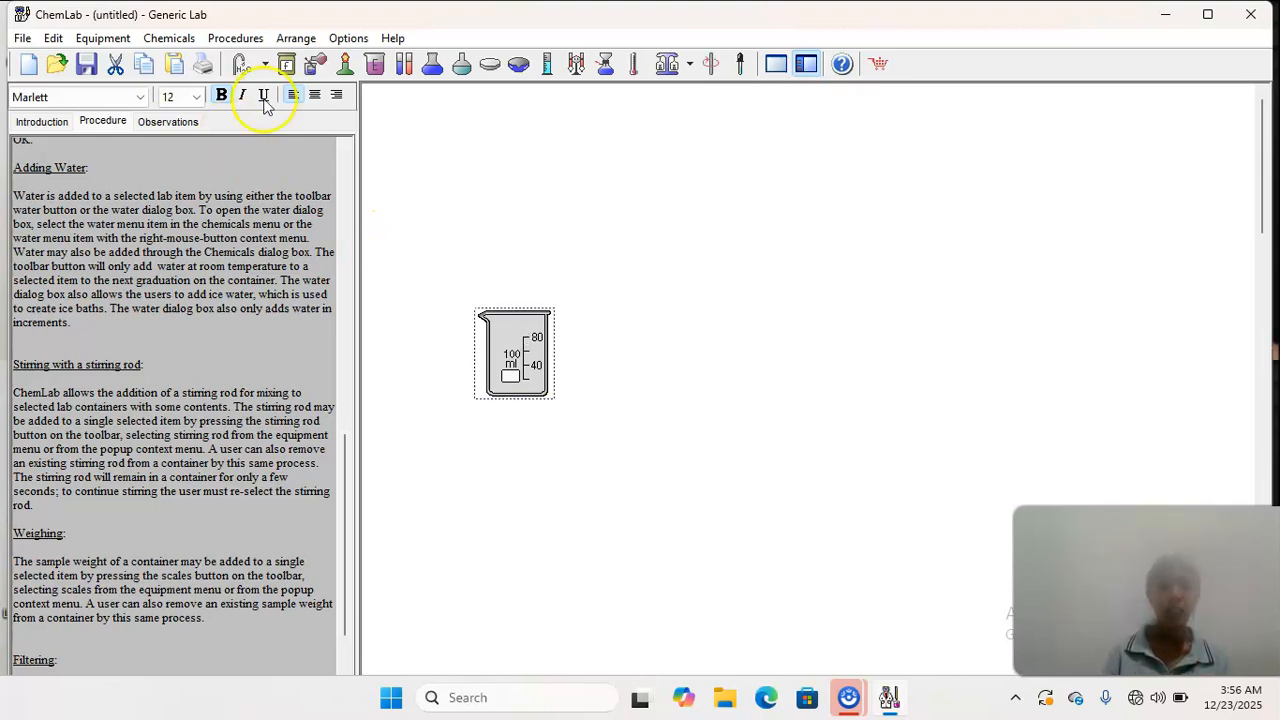
left_click(265, 66)
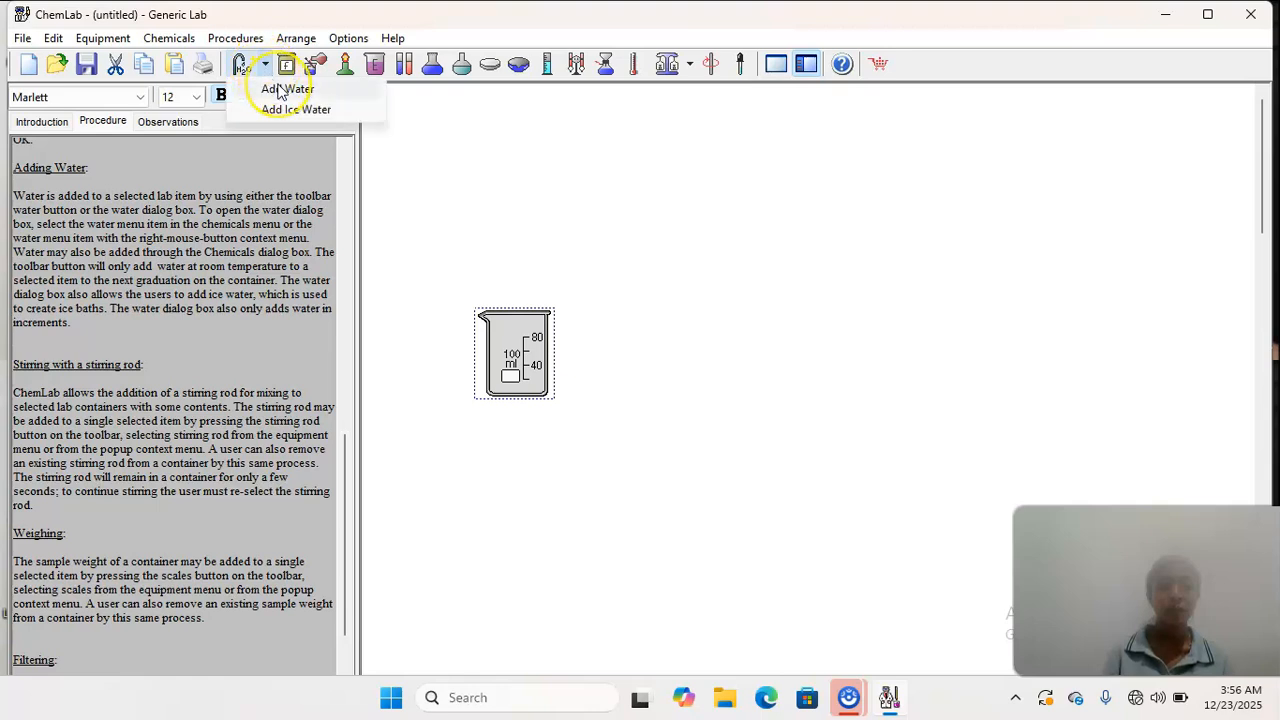
left_click(285, 89)
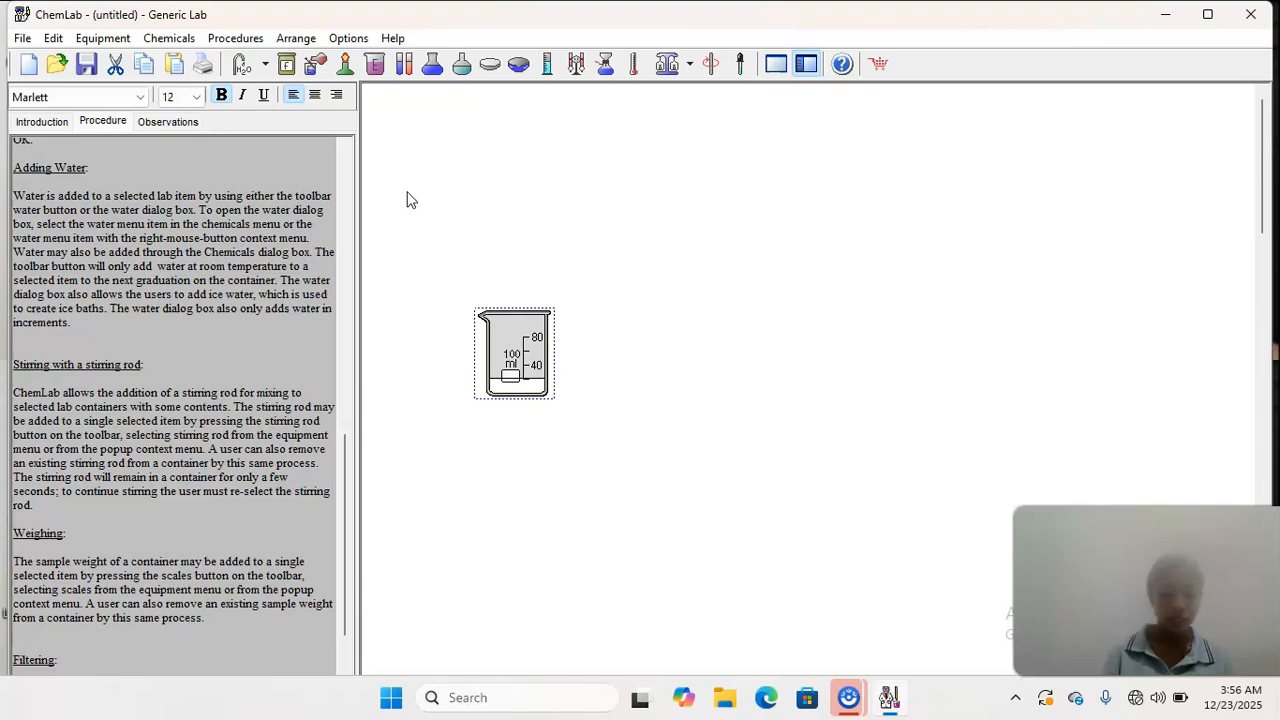
- Stir the water in the beaker by adding a Stirring Rod, and remove the rod
right_click(538, 334)
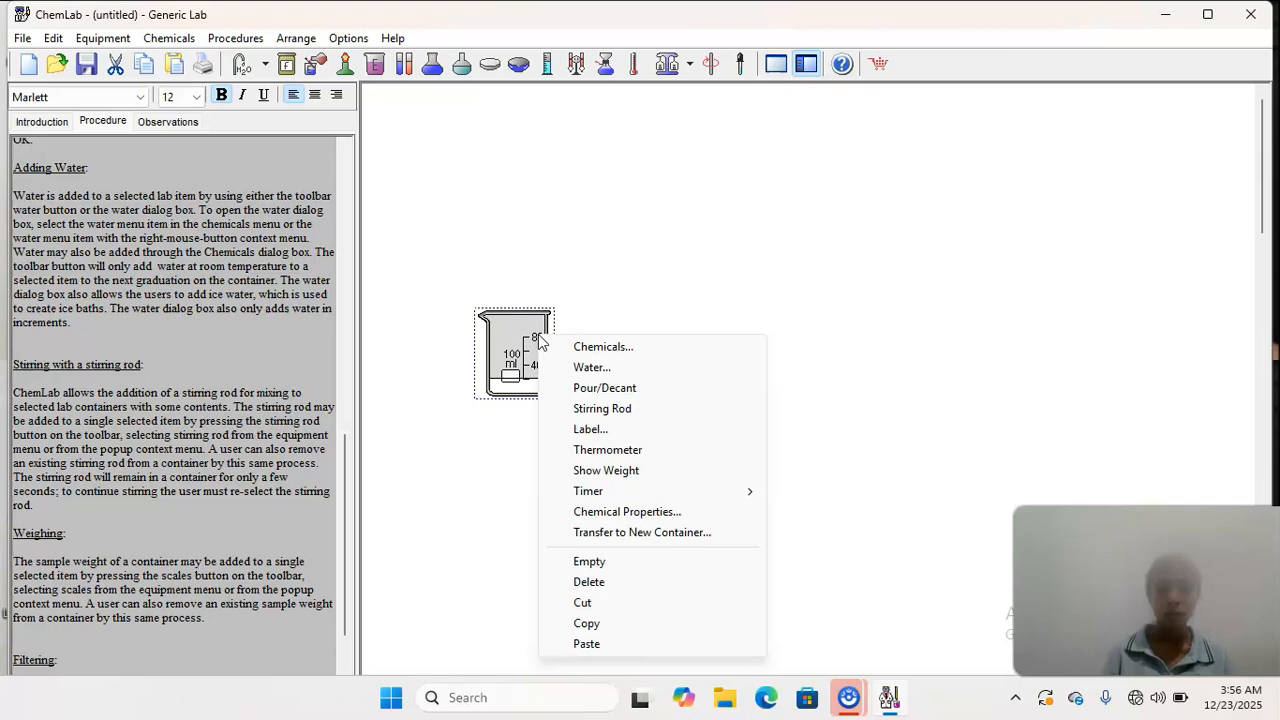
left_click(590, 411)
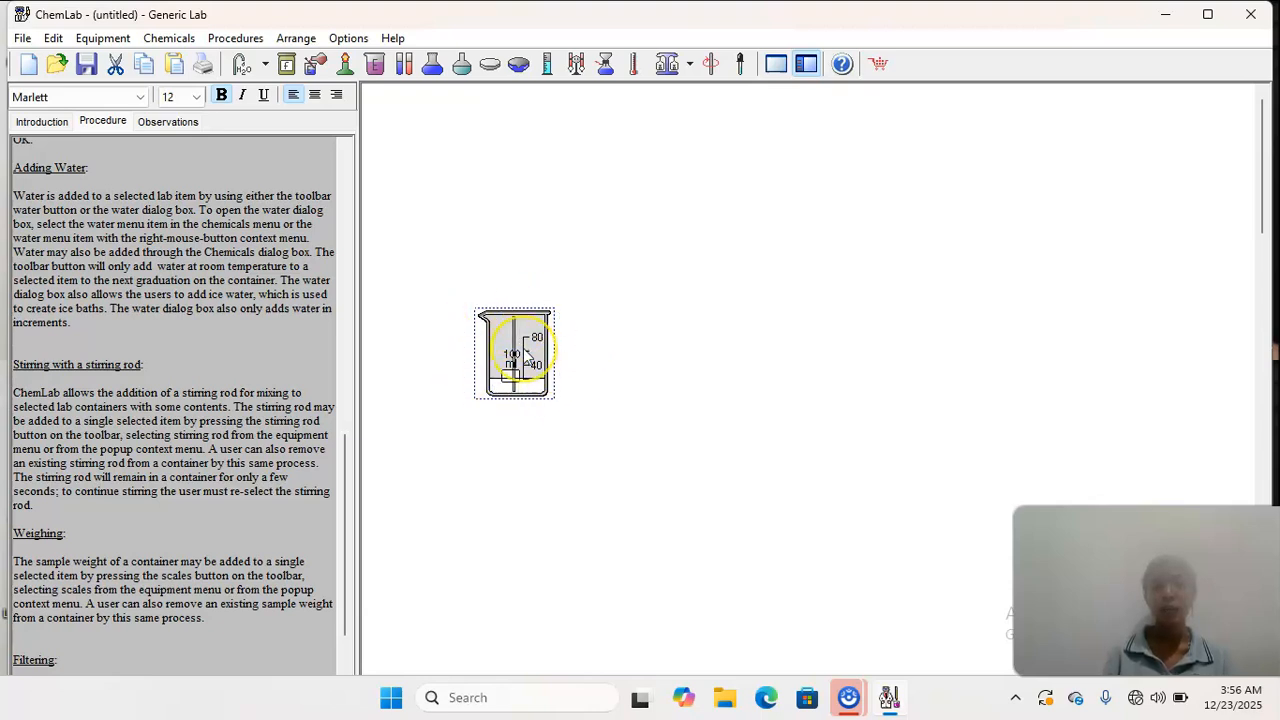
right_click(524, 351)
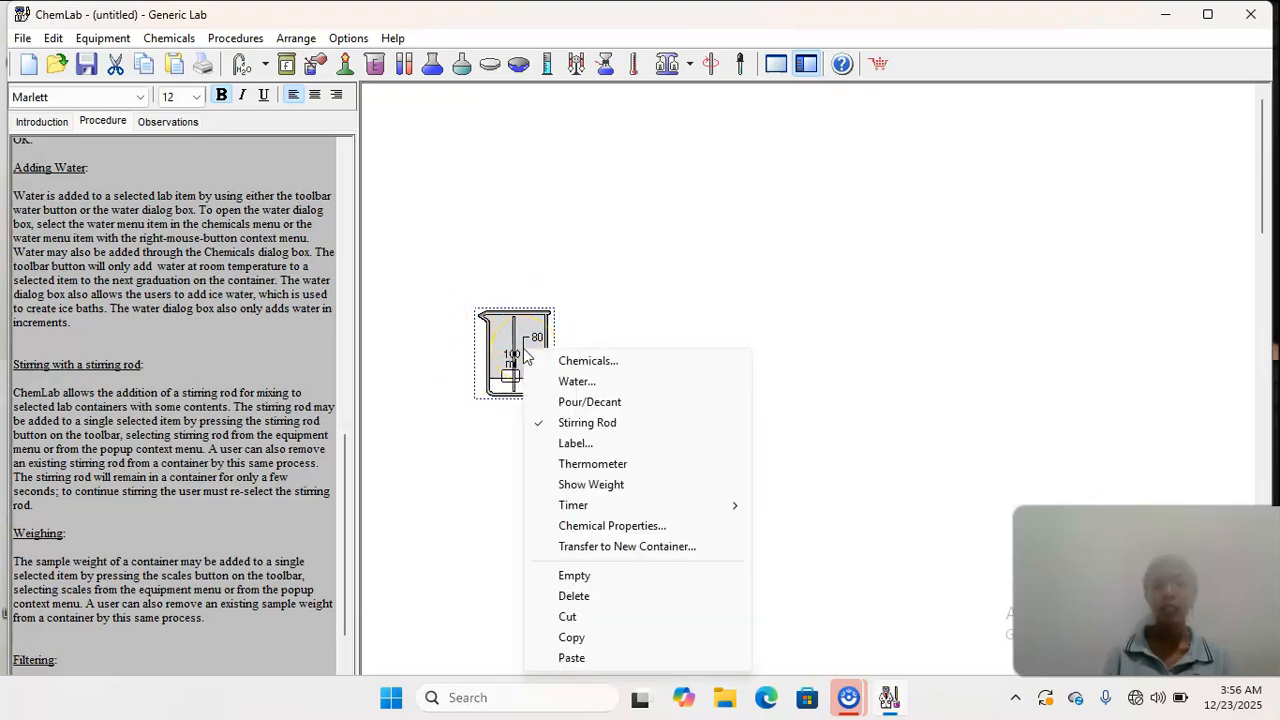
left_click(542, 425)
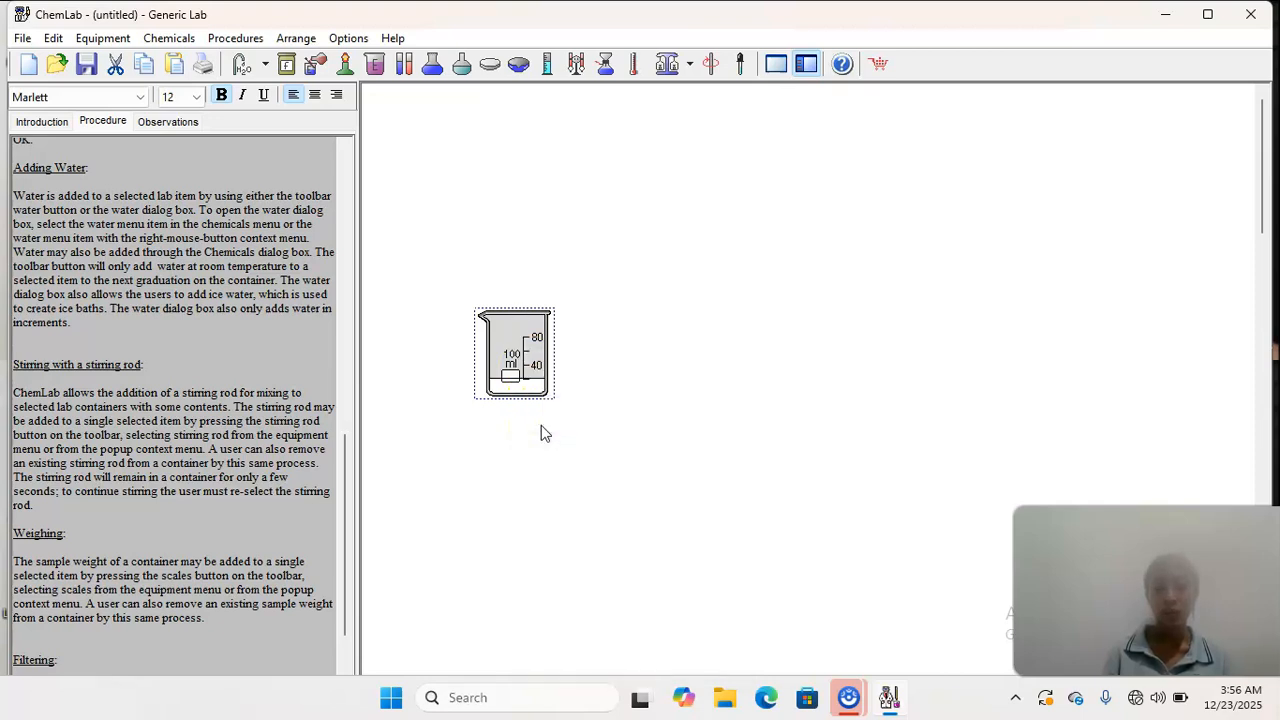
- Stir the beaker again by switching the rod on and off with Add/Remove Stirring Rod
left_click(556, 334)
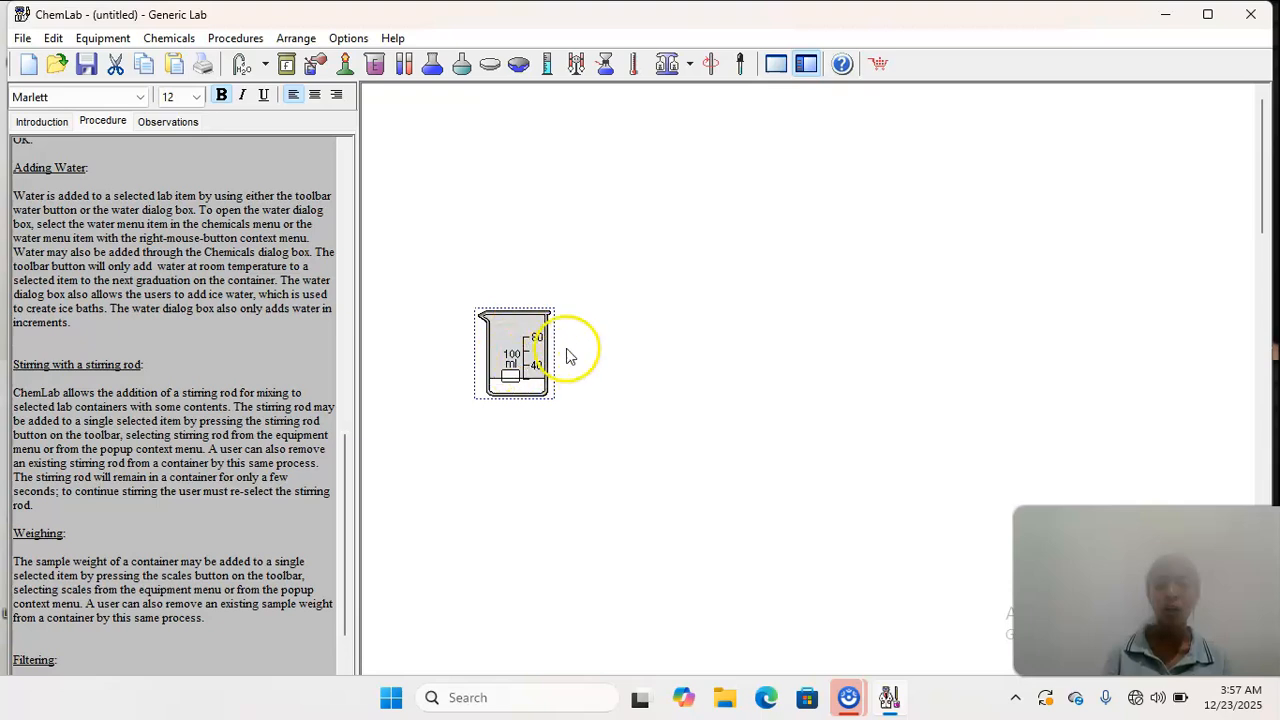
left_click(709, 64)
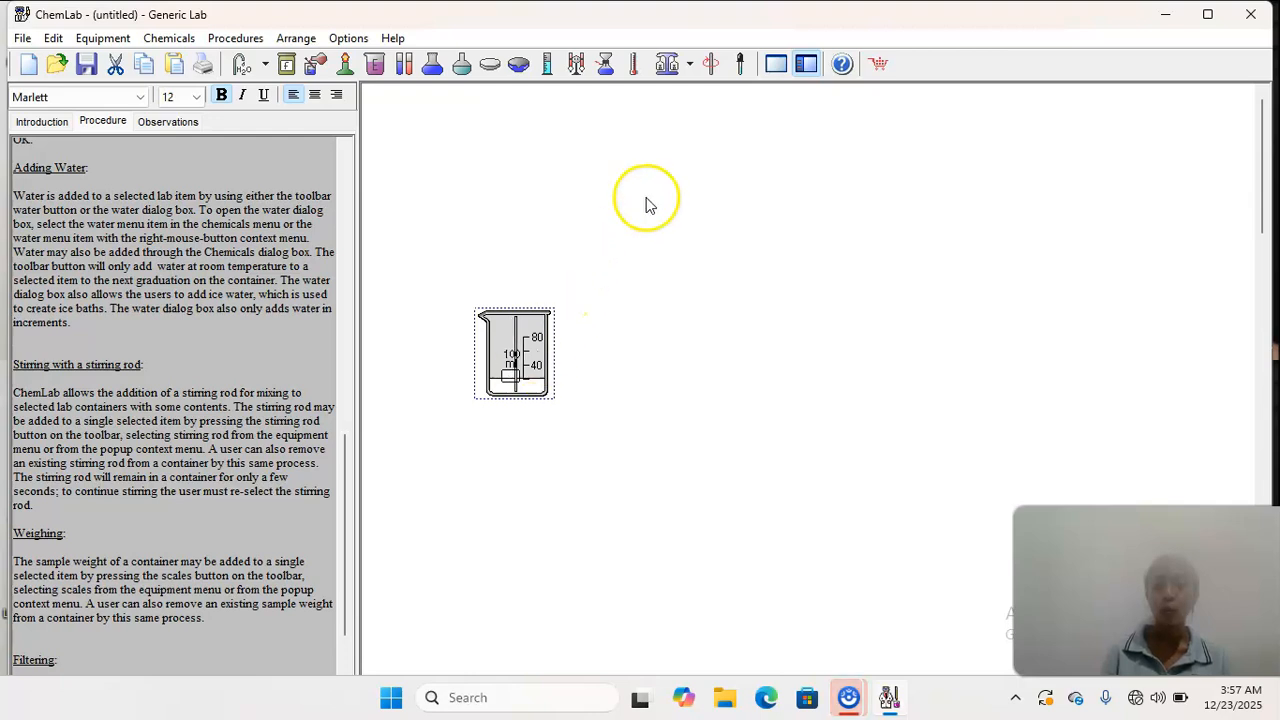
left_click(712, 65)
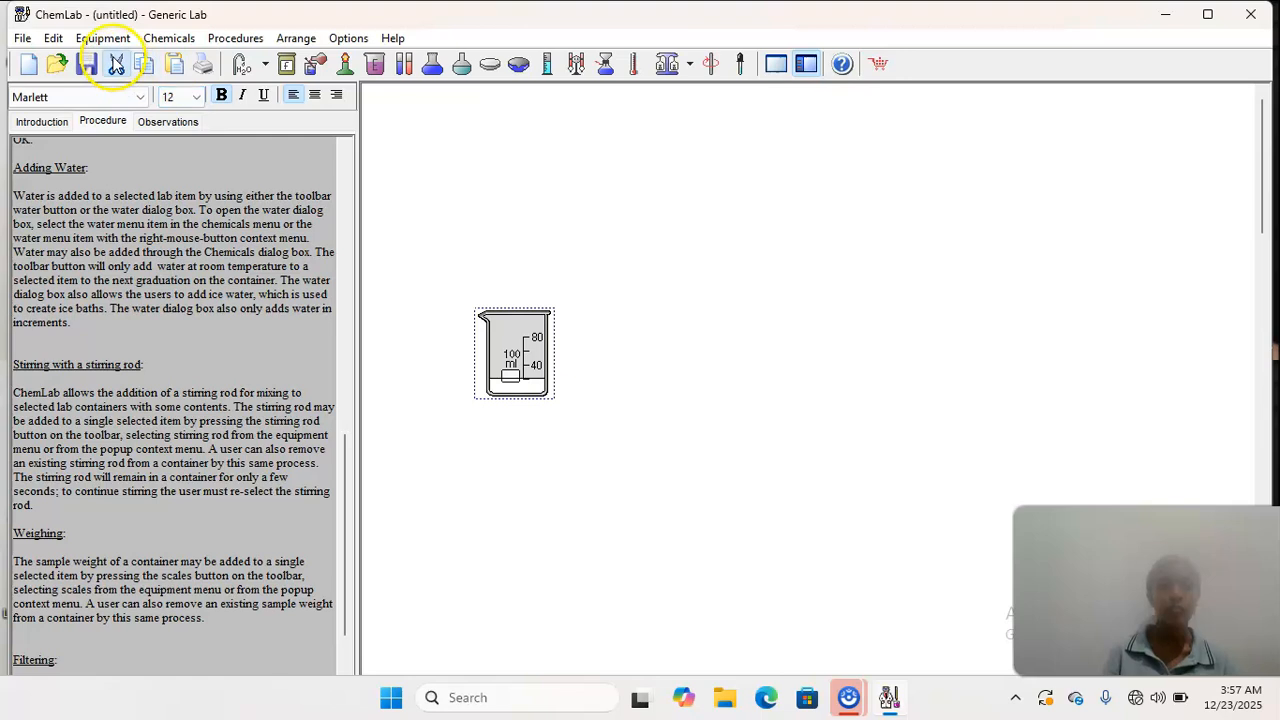
- Cut the beaker and place an empty watch glass in nearly the same spot
left_click(116, 63)
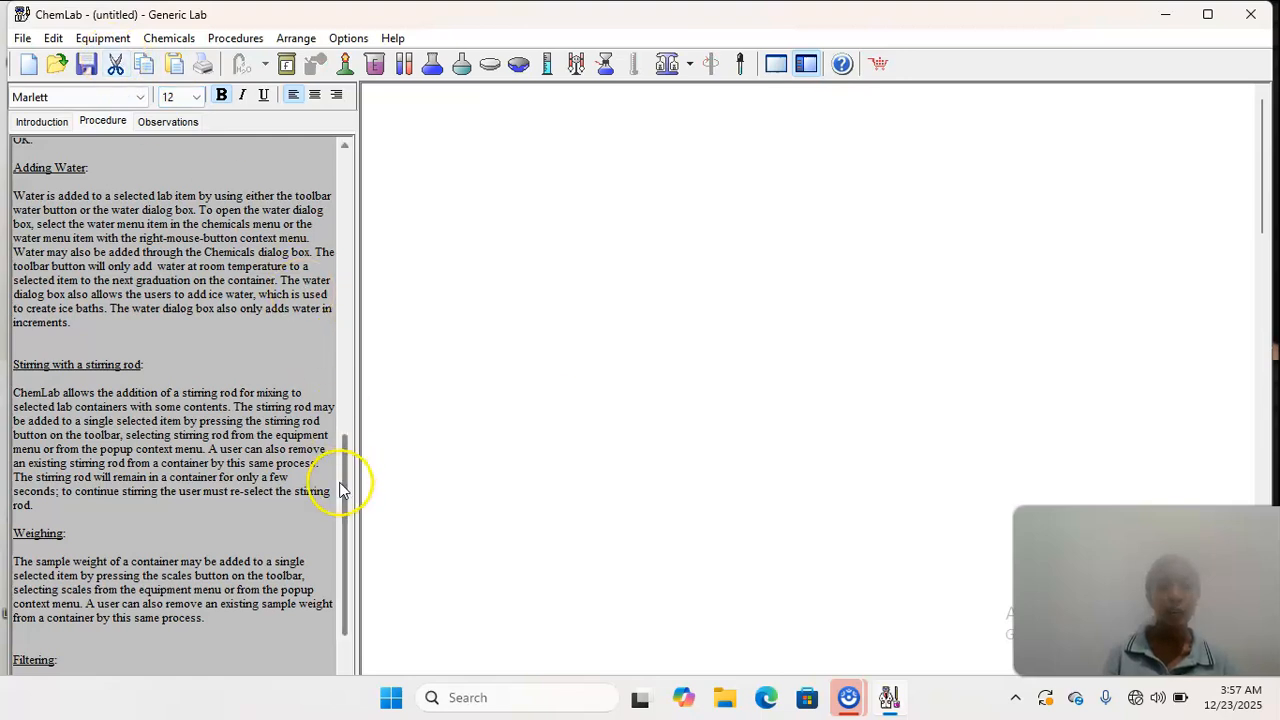
left_click_drag(340, 490, 340, 572)
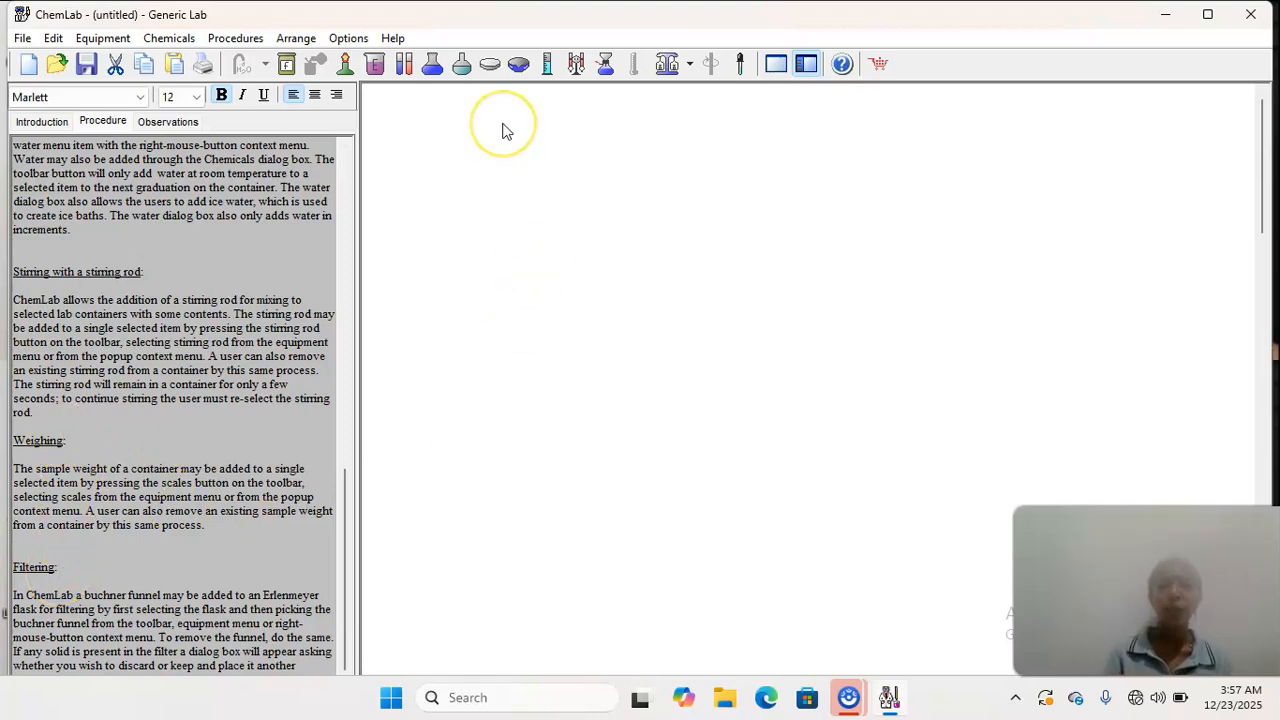
left_click(492, 74)
left_click_drag(659, 155, 512, 365)
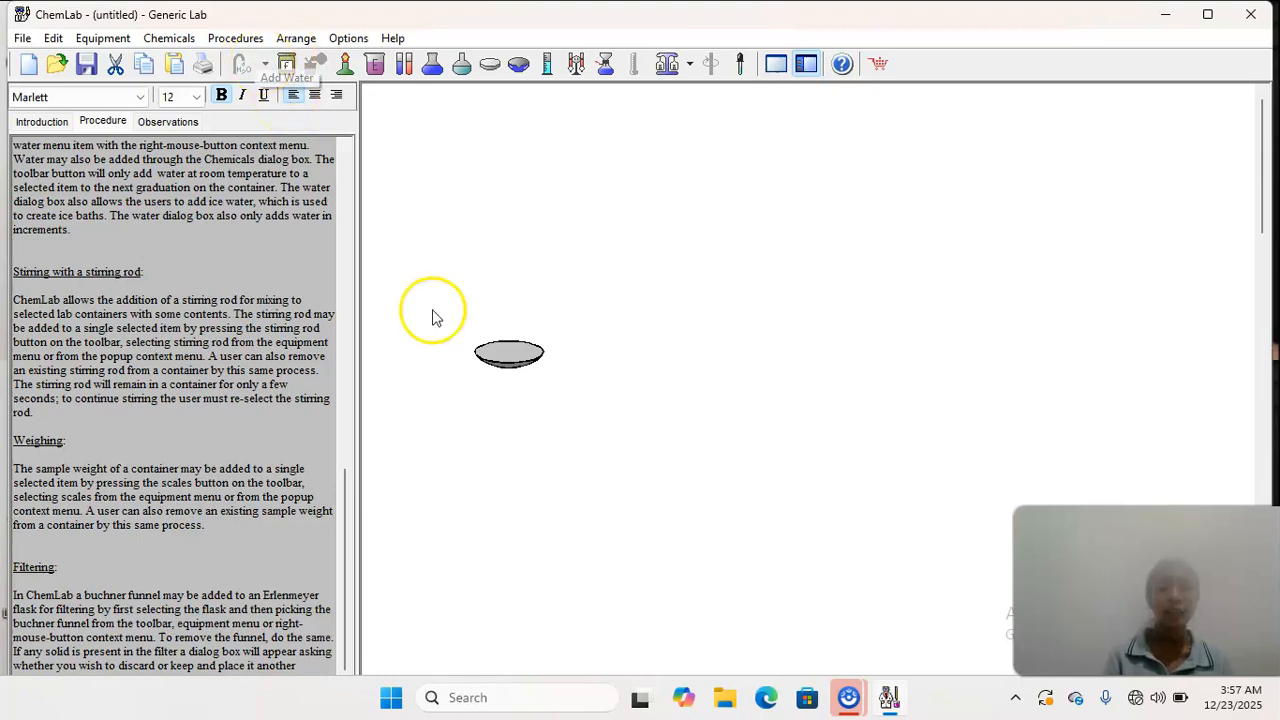
- Add water to the watch glass and place a Centigram Balance in the lab area
left_click(509, 362)
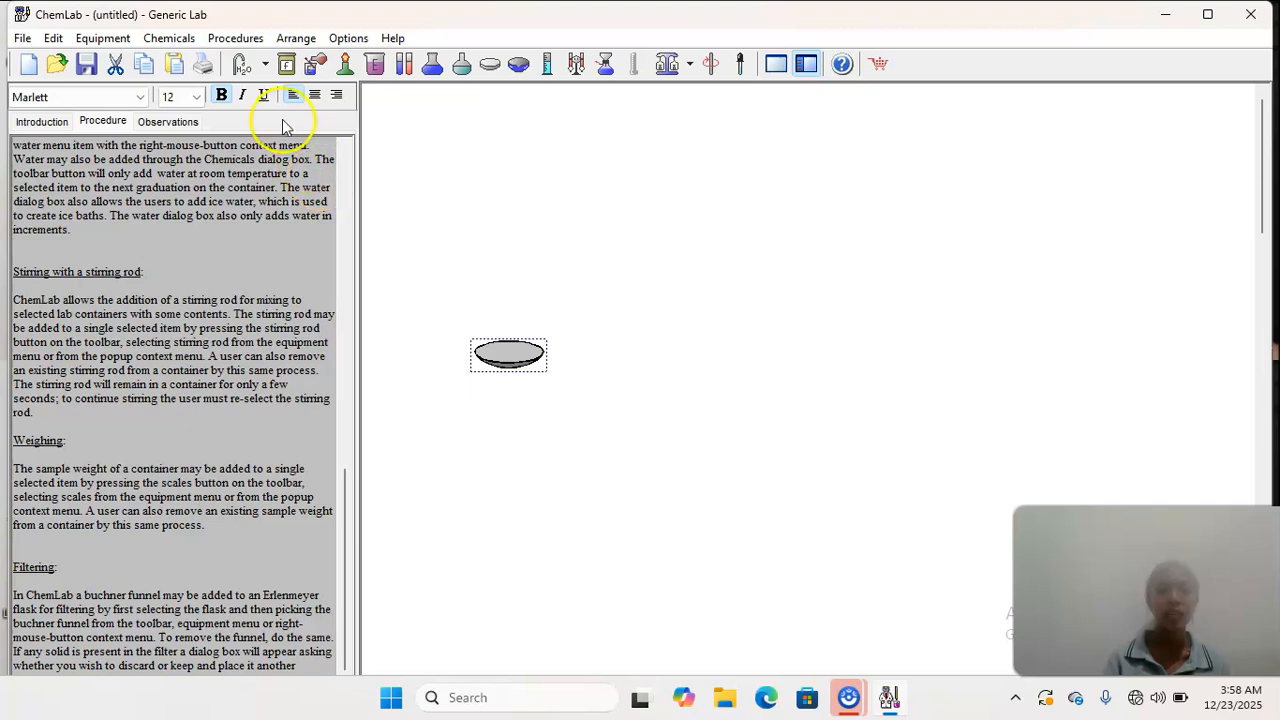
left_click(265, 64)
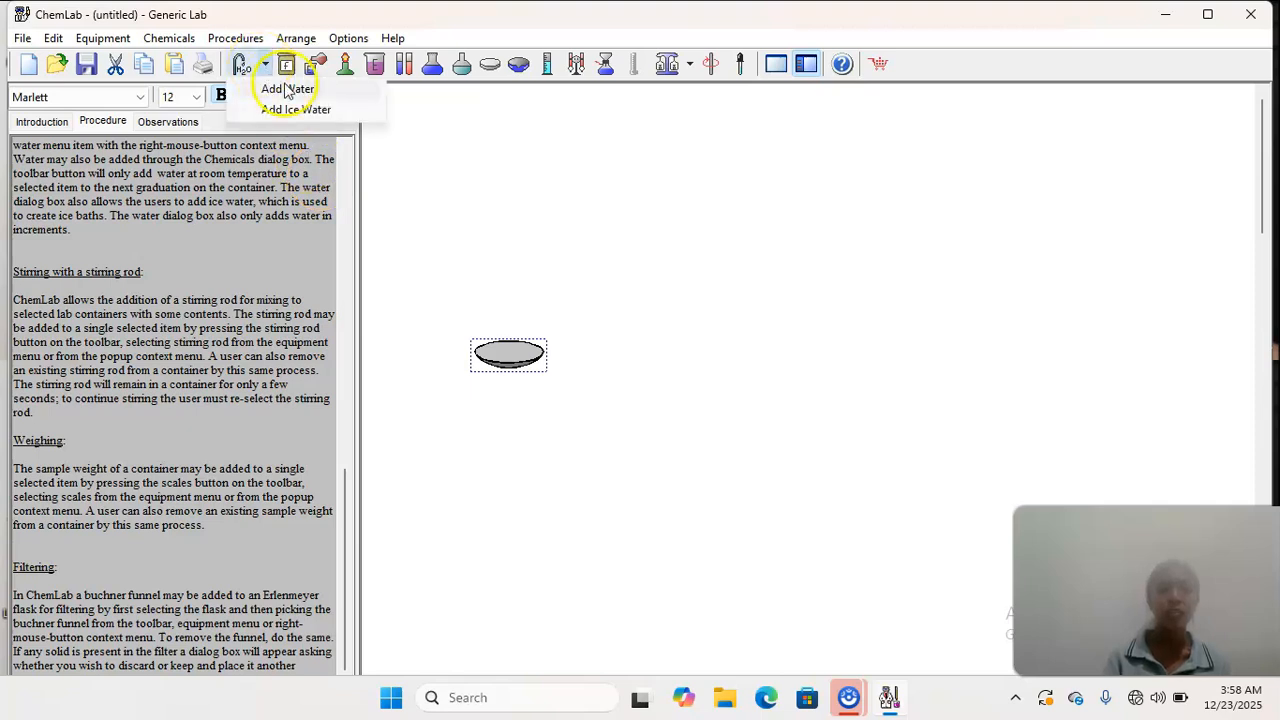
left_click(286, 90)
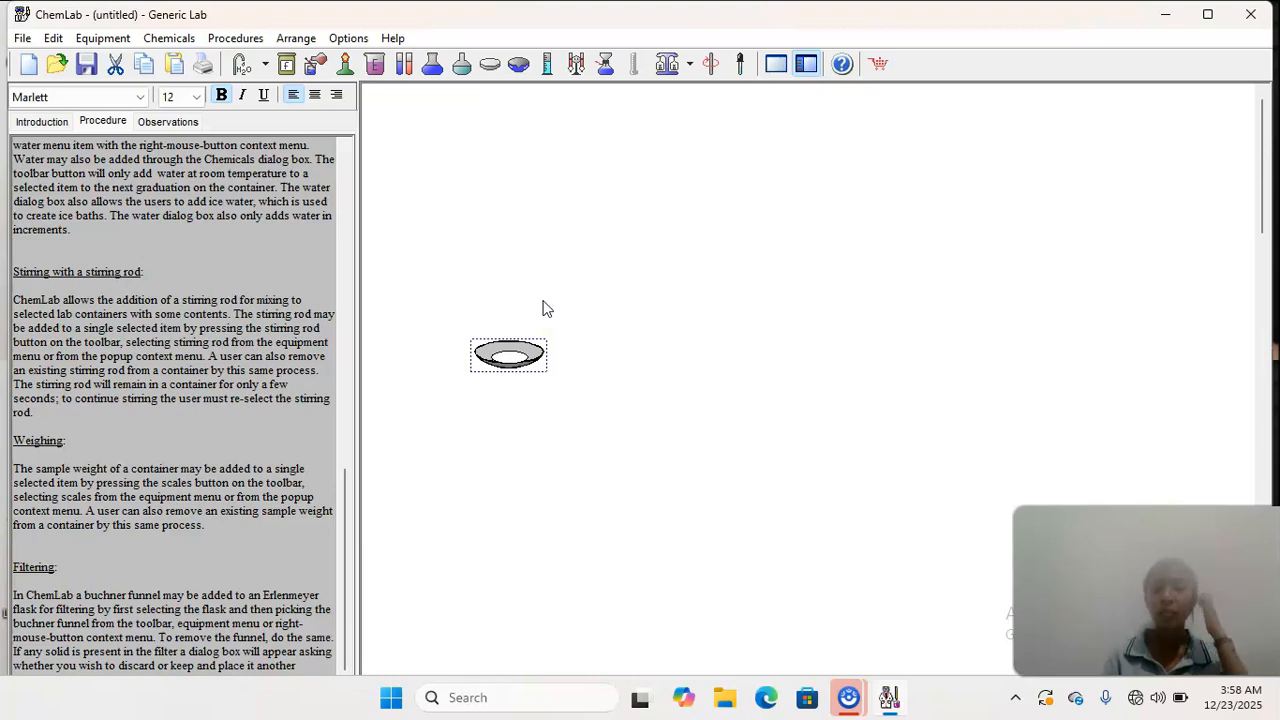
left_click(690, 65)
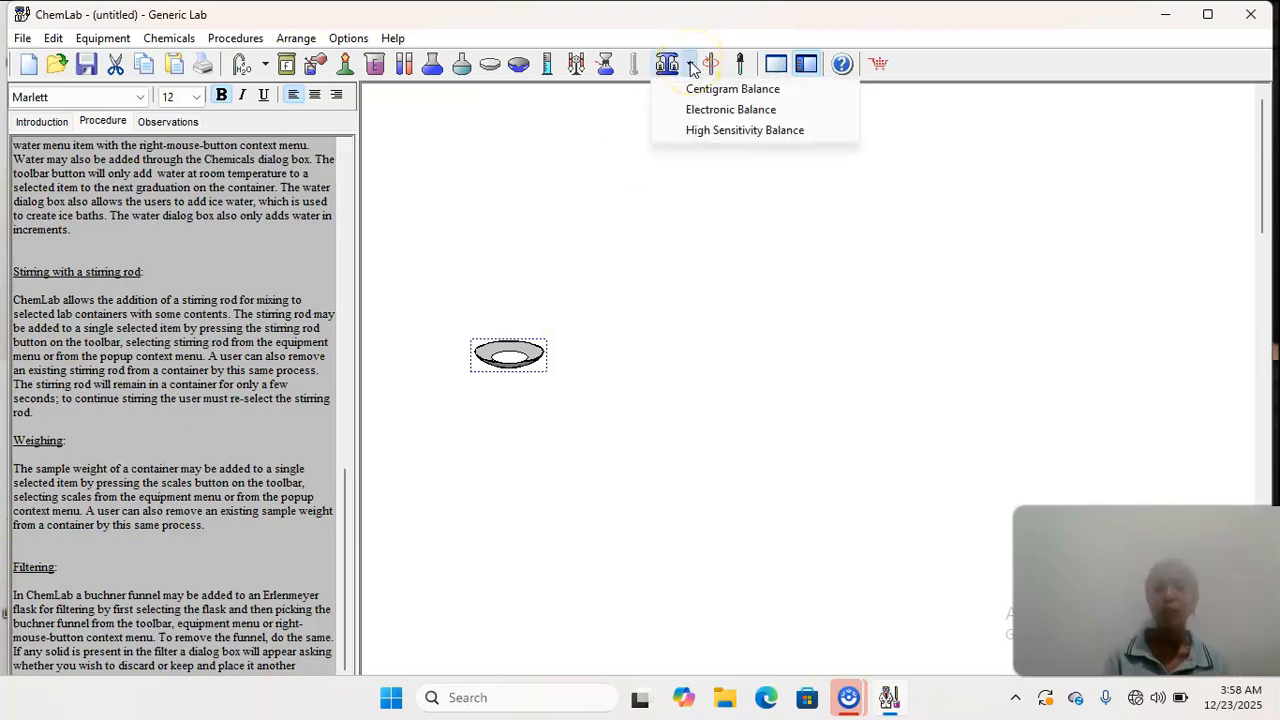
left_click(706, 88)
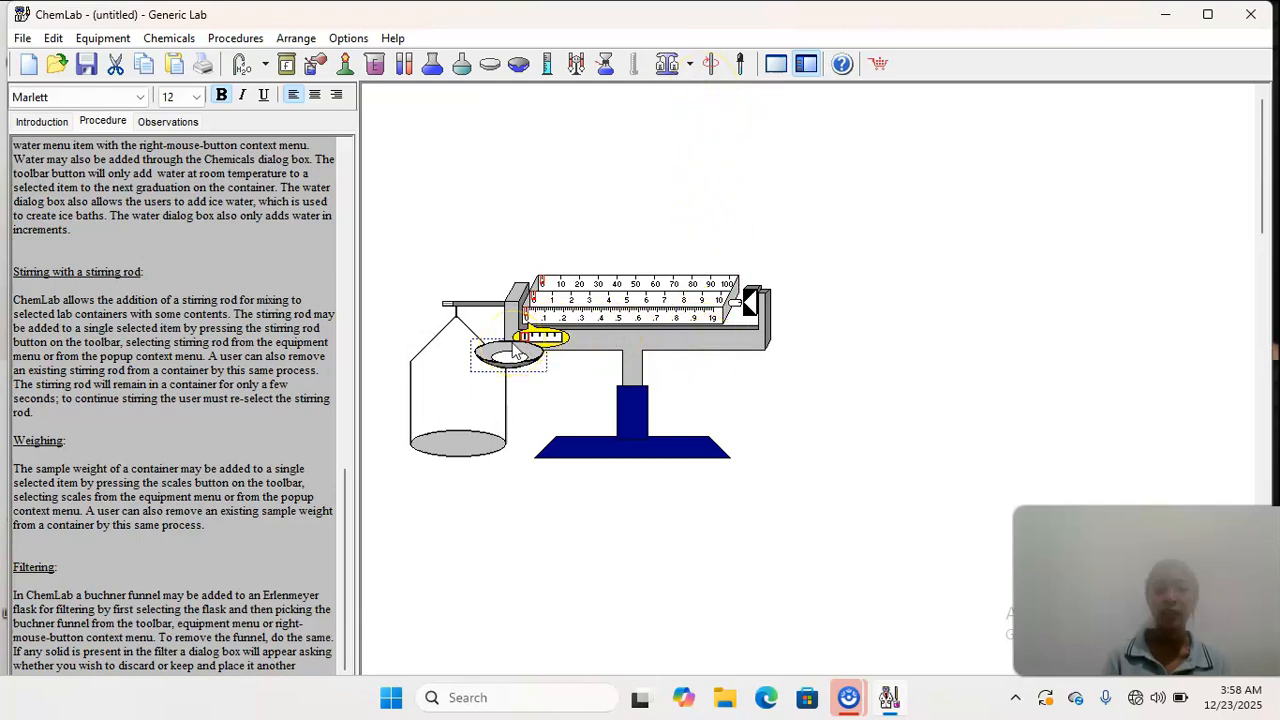
- Cut the water-filled watch glass and place a new empty watch glass above the balance
left_click(115, 63)
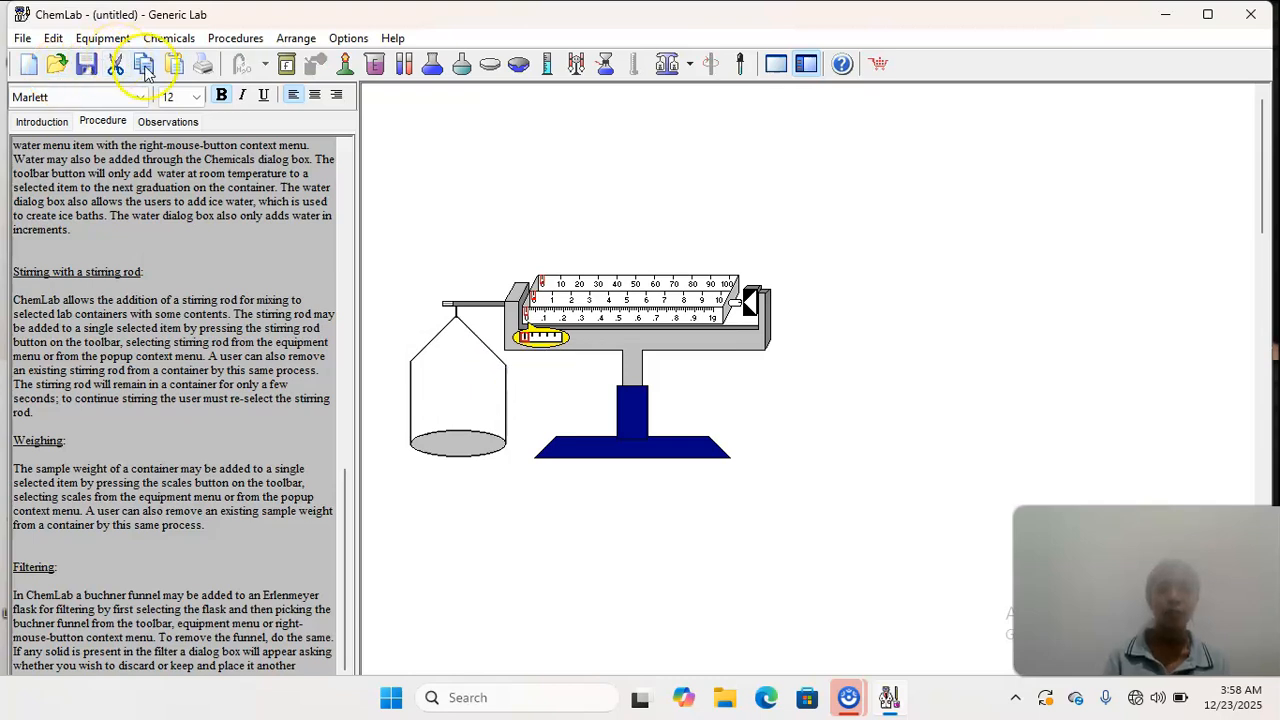
left_click(490, 72)
left_click(658, 145)
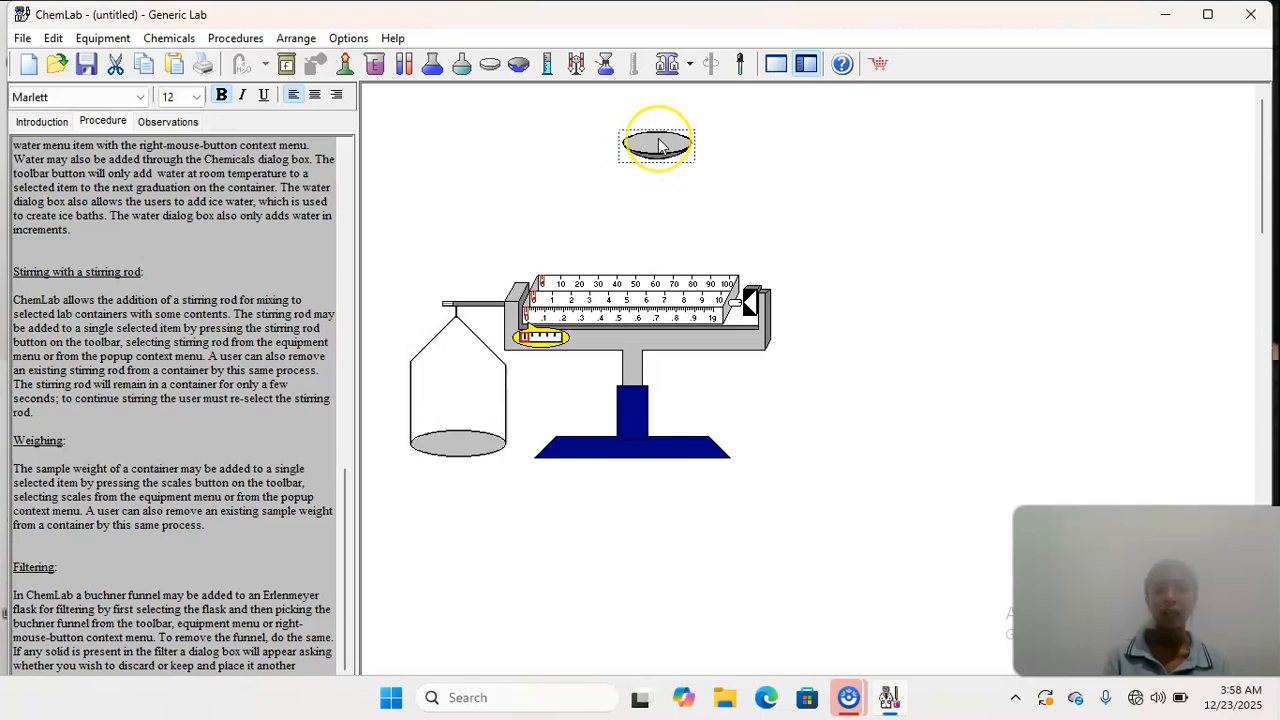
- Place the empty watch glass on the Centigram Balance pan and zero the balance
left_click_drag(658, 145, 461, 437)
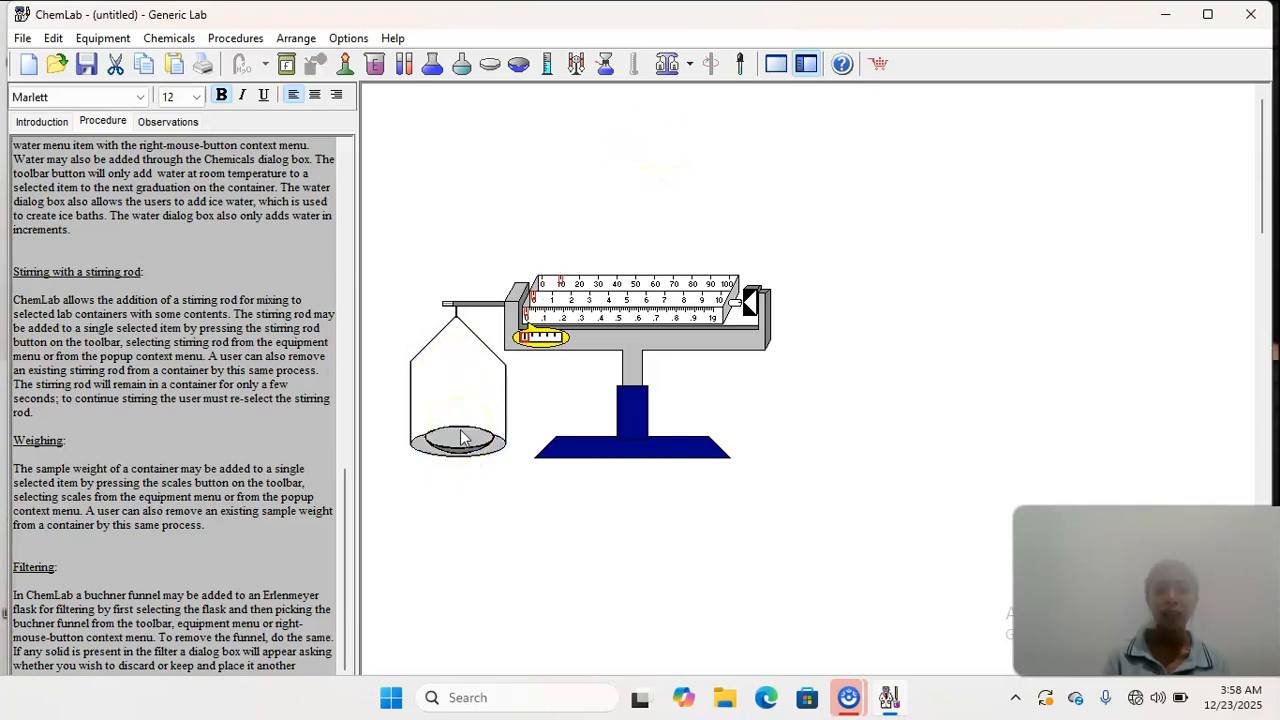
left_click(594, 338)
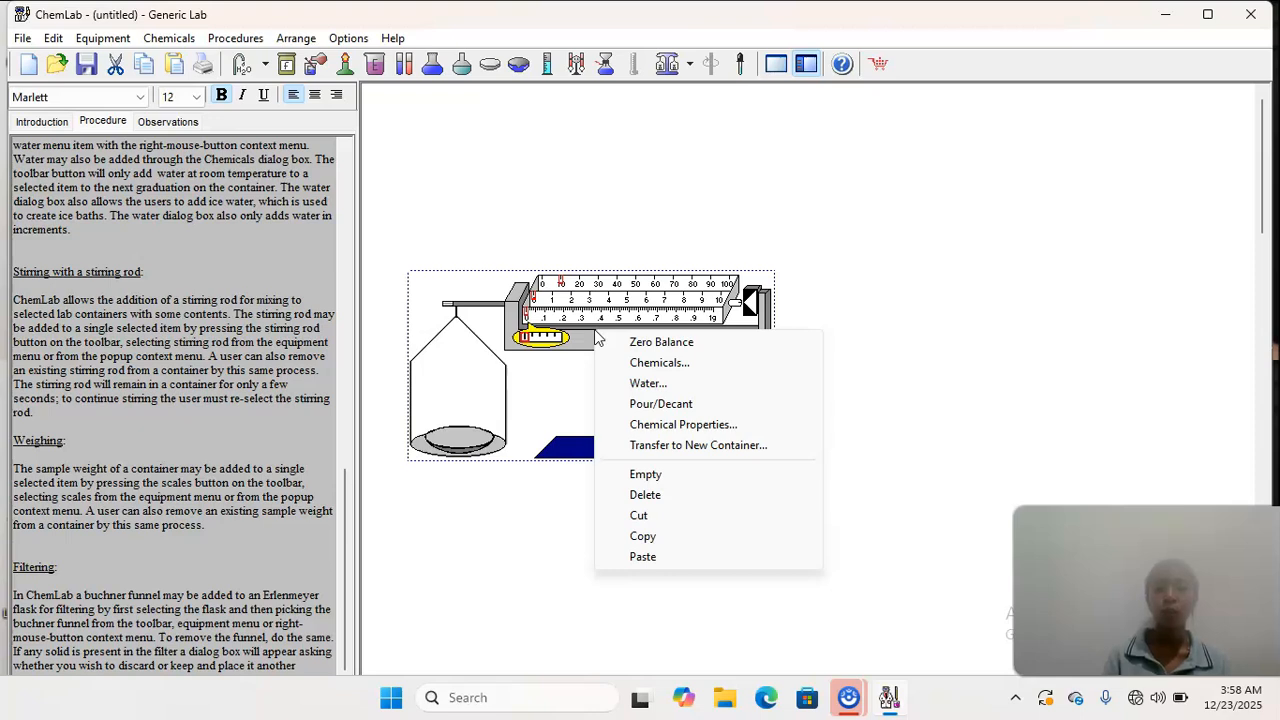
left_click(645, 343)
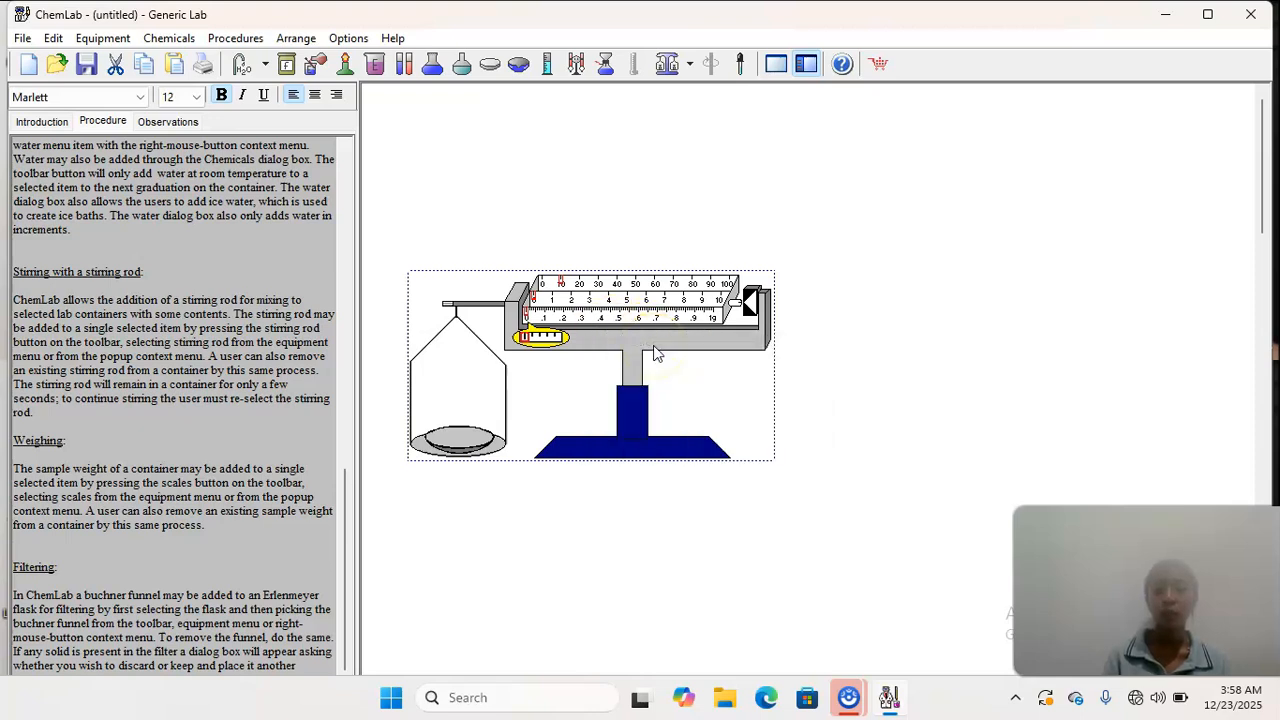
left_click(518, 280)
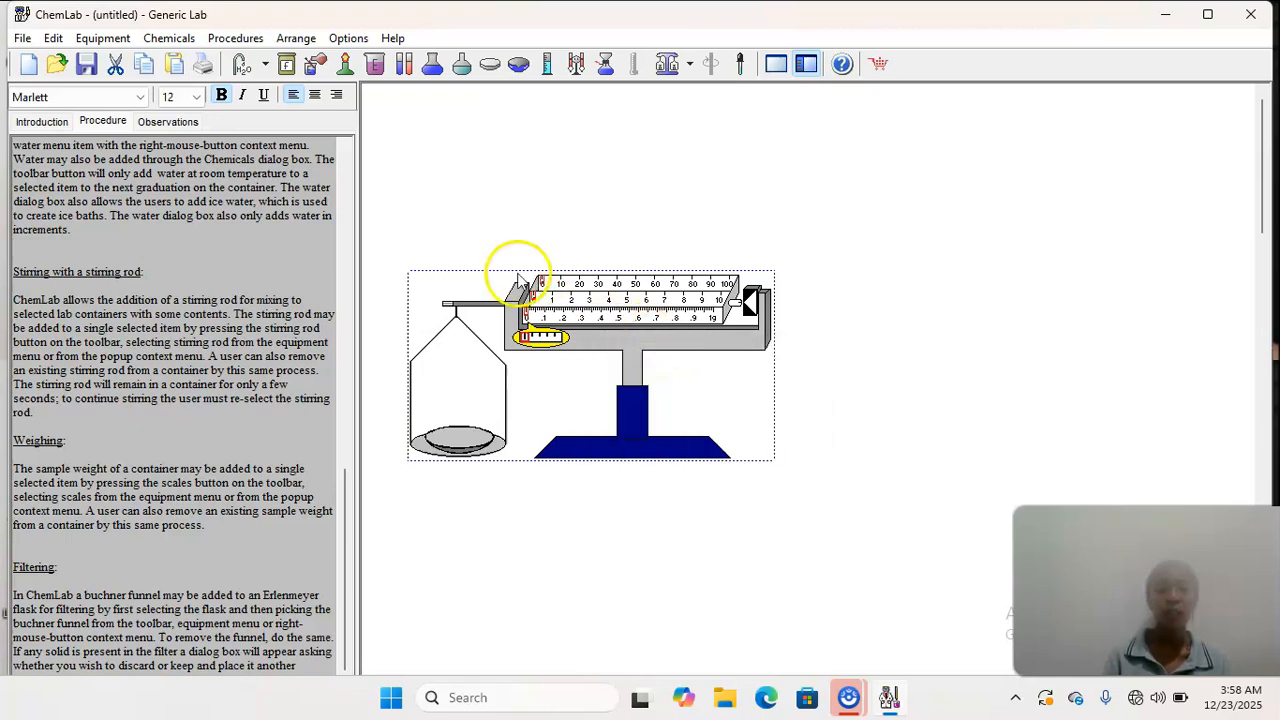
- Add water to the watch glass sitting on the Centigram Balance pan
left_click(462, 441)
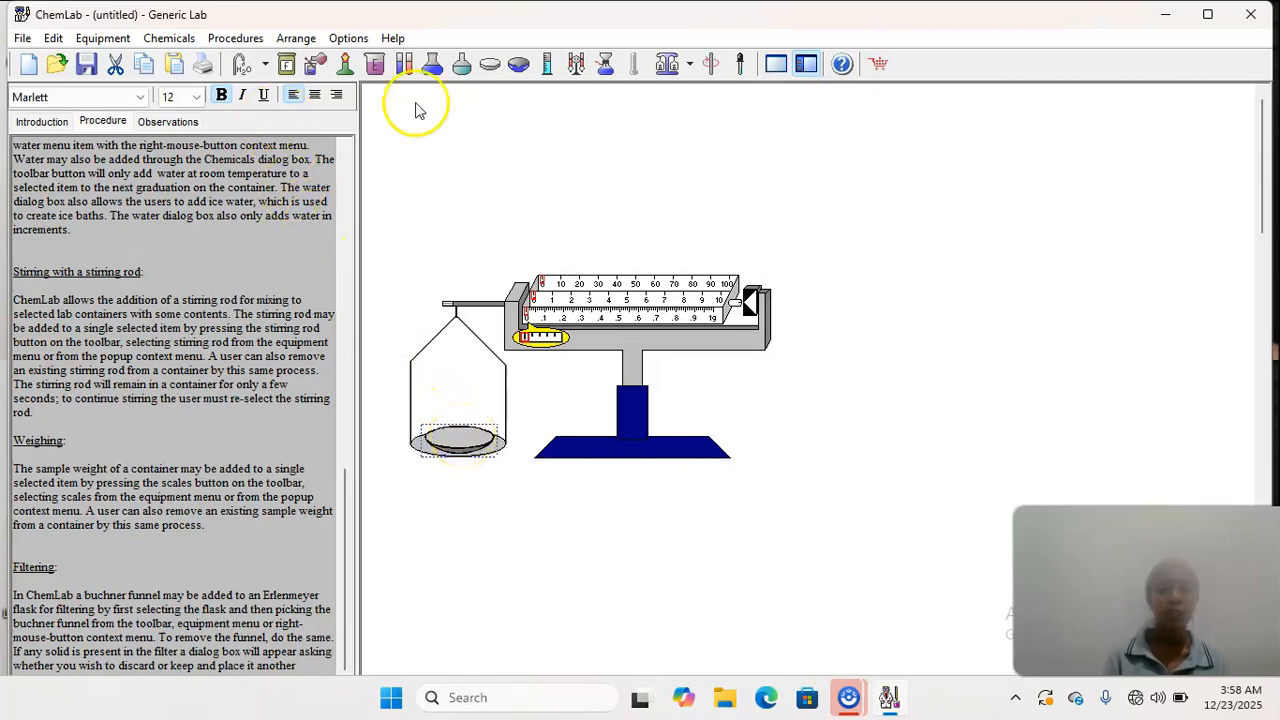
left_click(266, 66)
left_click(275, 91)
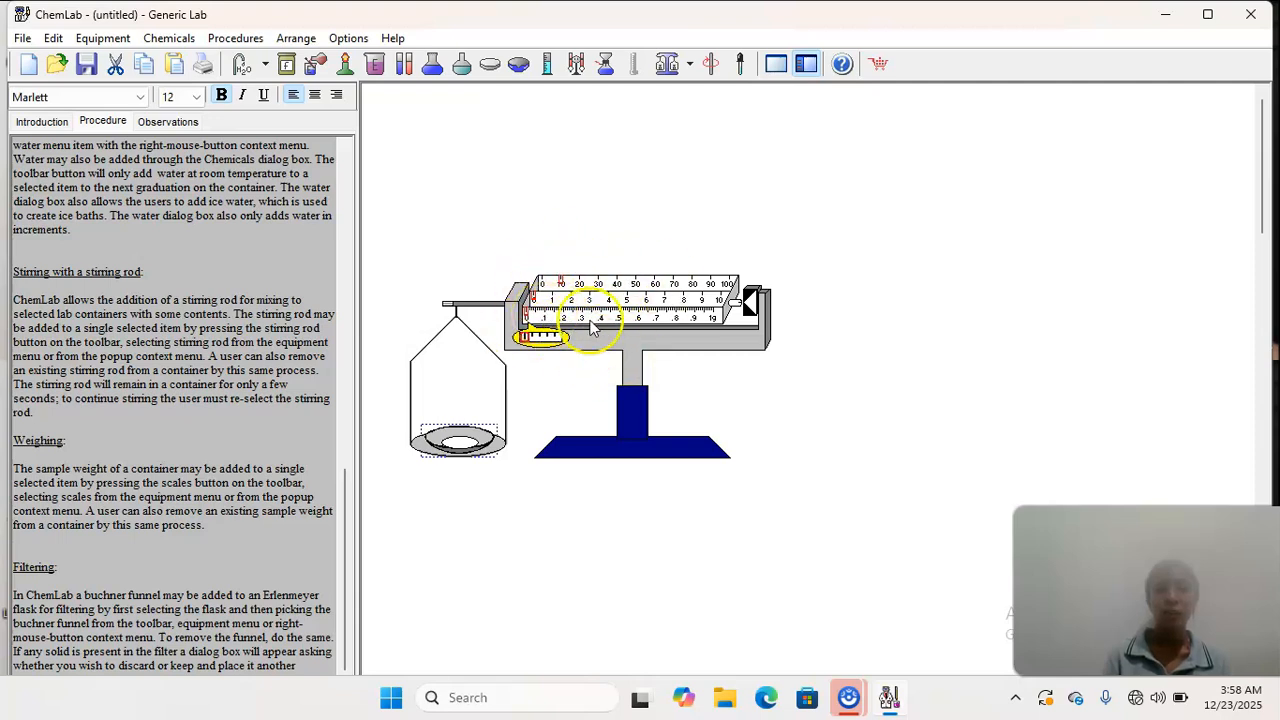
- Add an Electronic Balance and place a new empty watch glass on its platform
left_click(689, 66)
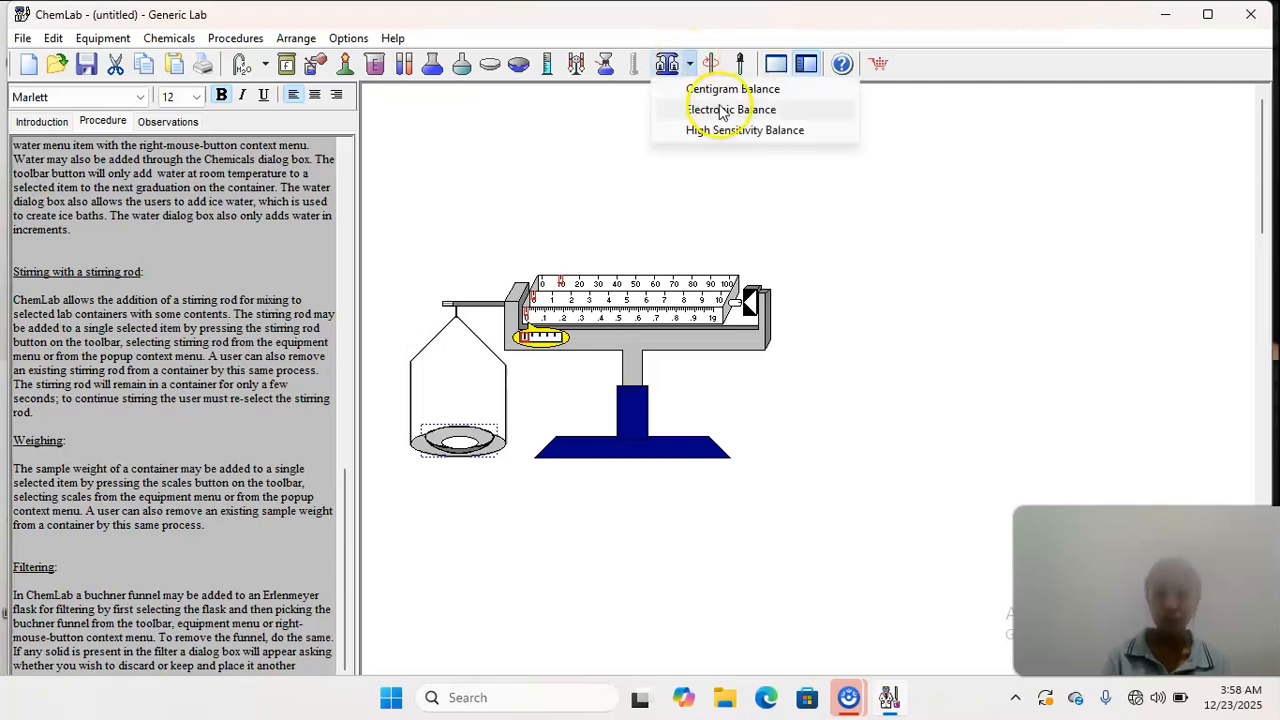
left_click(722, 112)
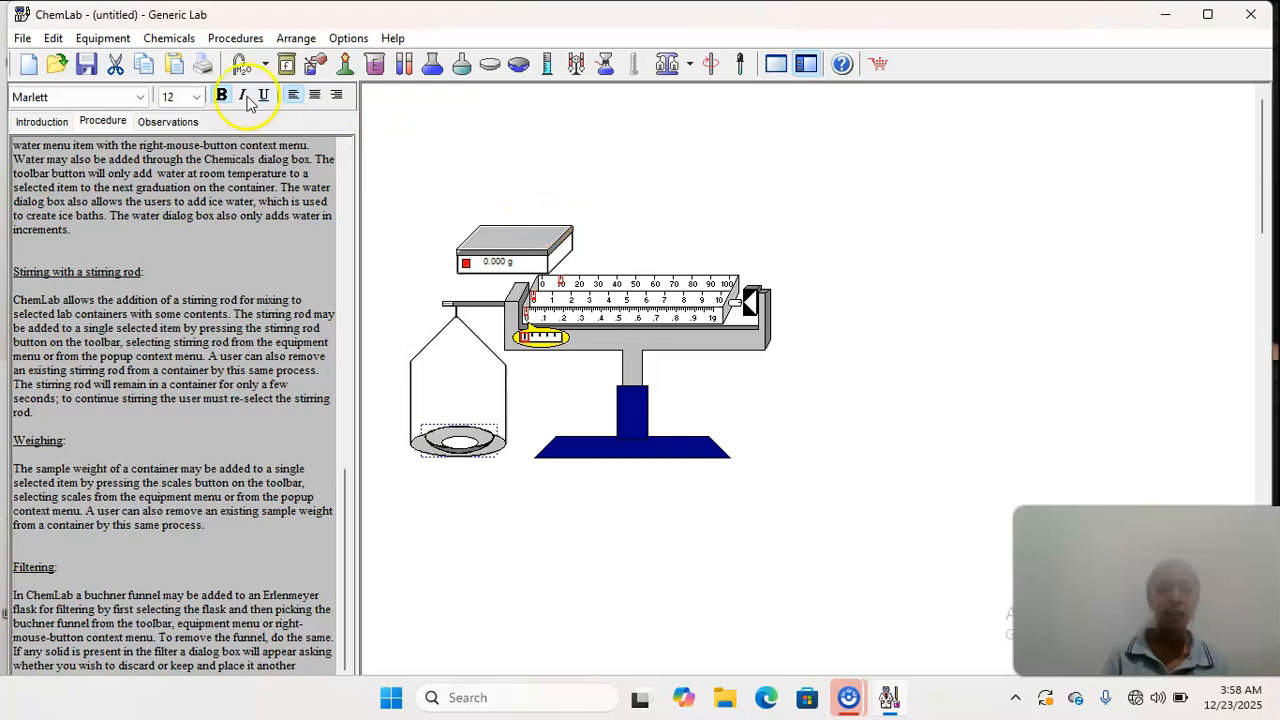
left_click(486, 66)
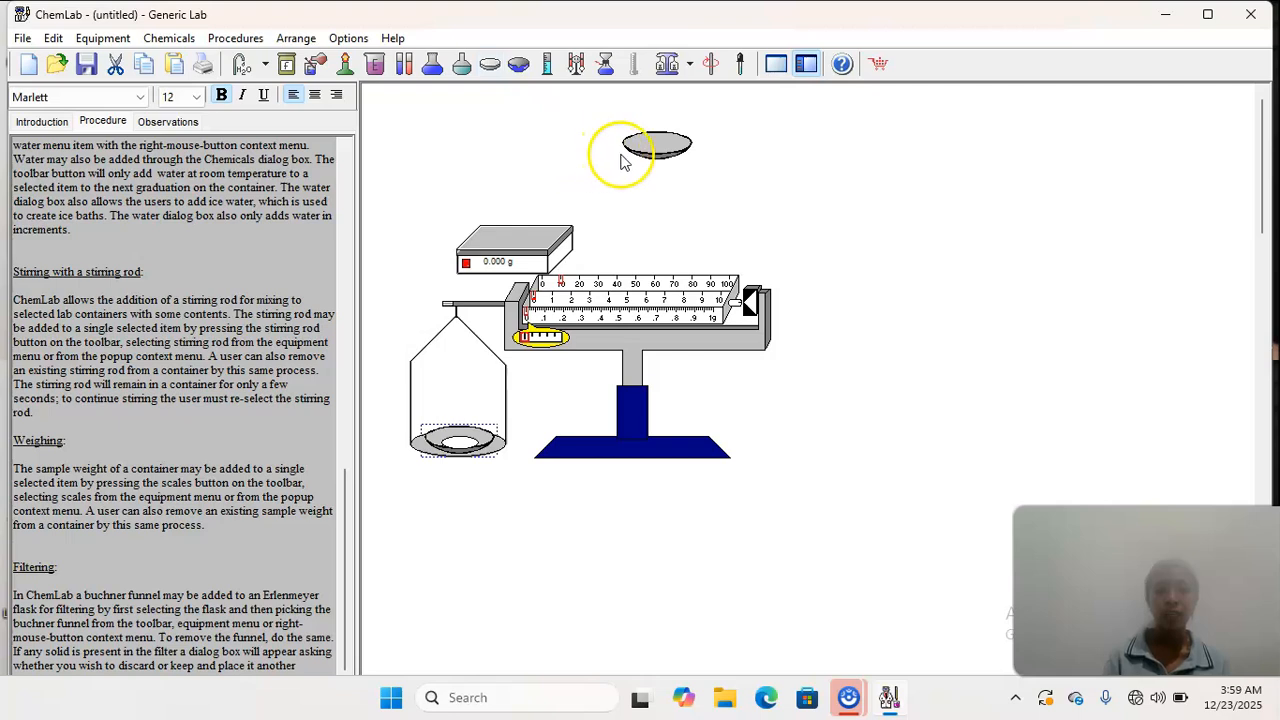
left_click_drag(634, 140, 502, 218)
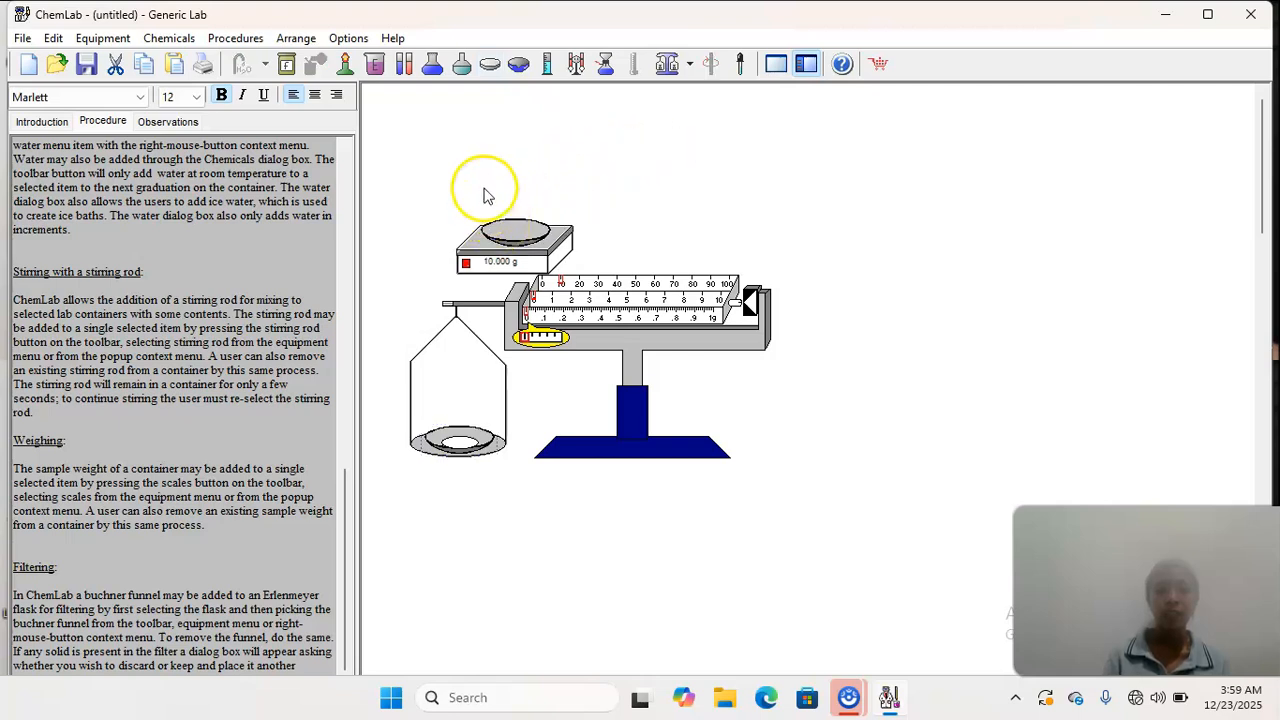
- Add water to the watch glass on the Electronic Balance
left_click(505, 231)
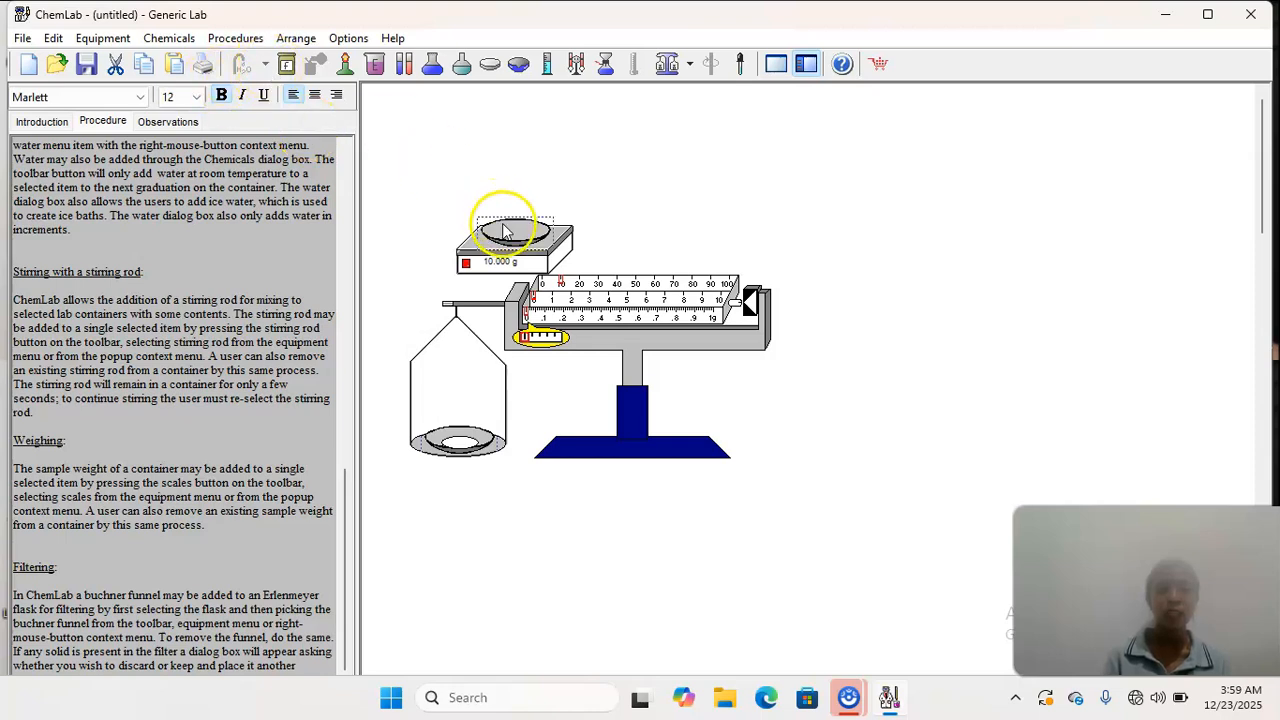
left_click(265, 65)
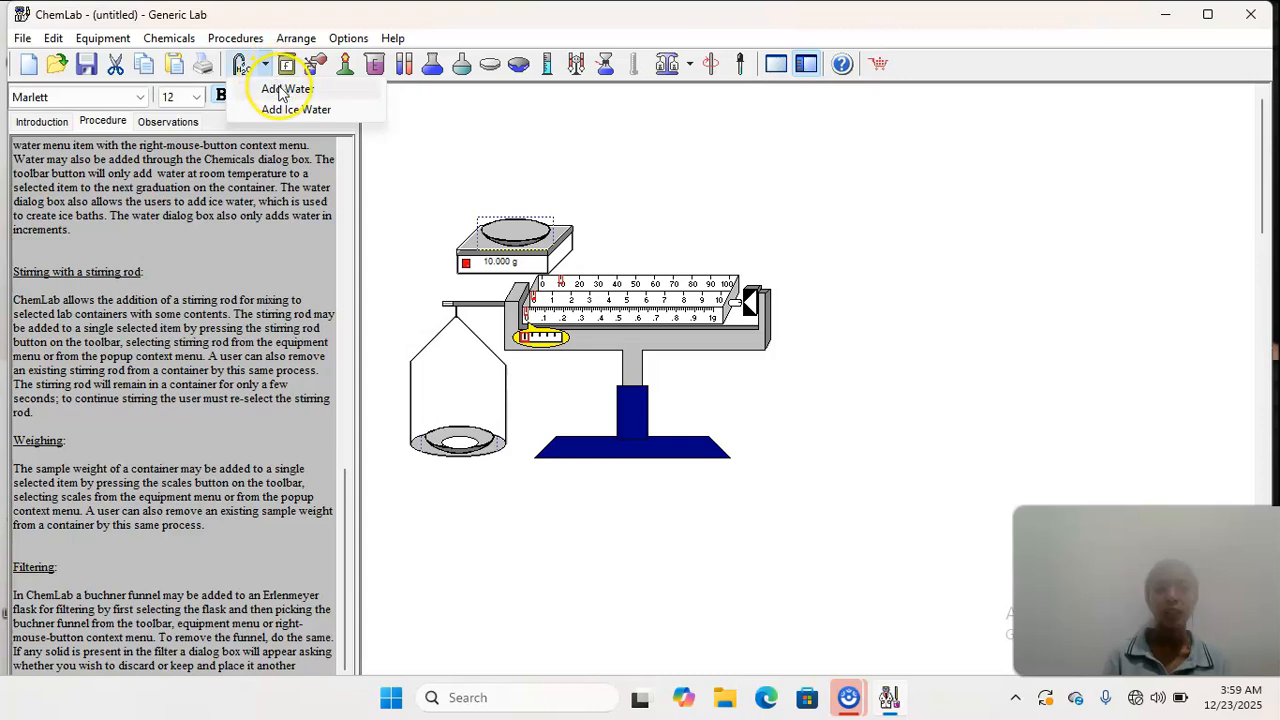
left_click(280, 89)
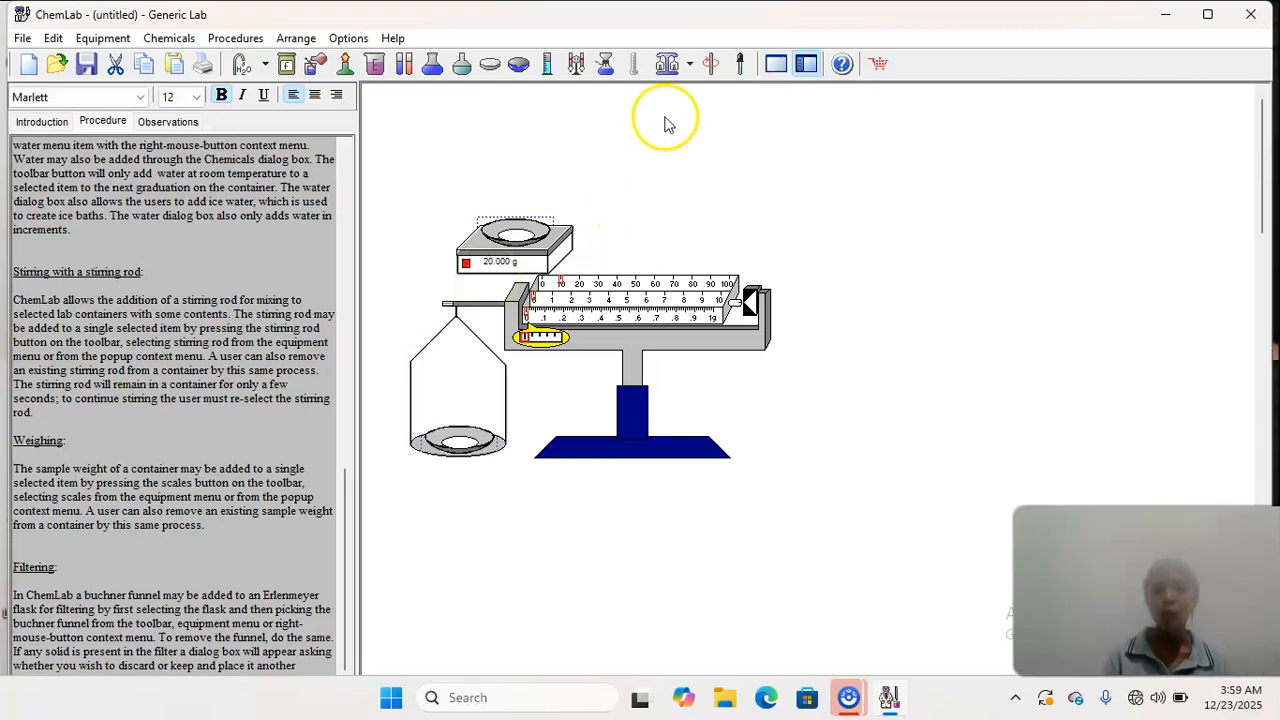
- Add a High Sensitivity Balance and move it to the clear space beyond the other two balances
left_click(688, 64)
left_click(704, 129)
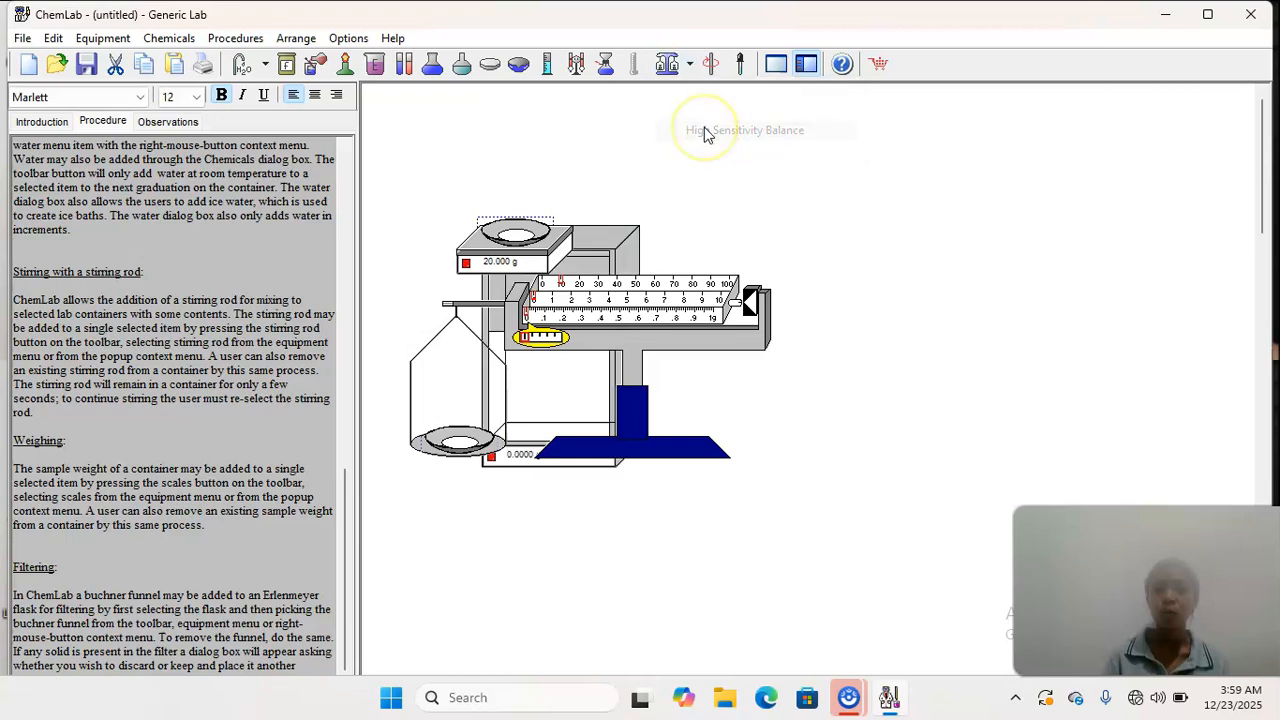
left_click_drag(598, 243, 1013, 227)
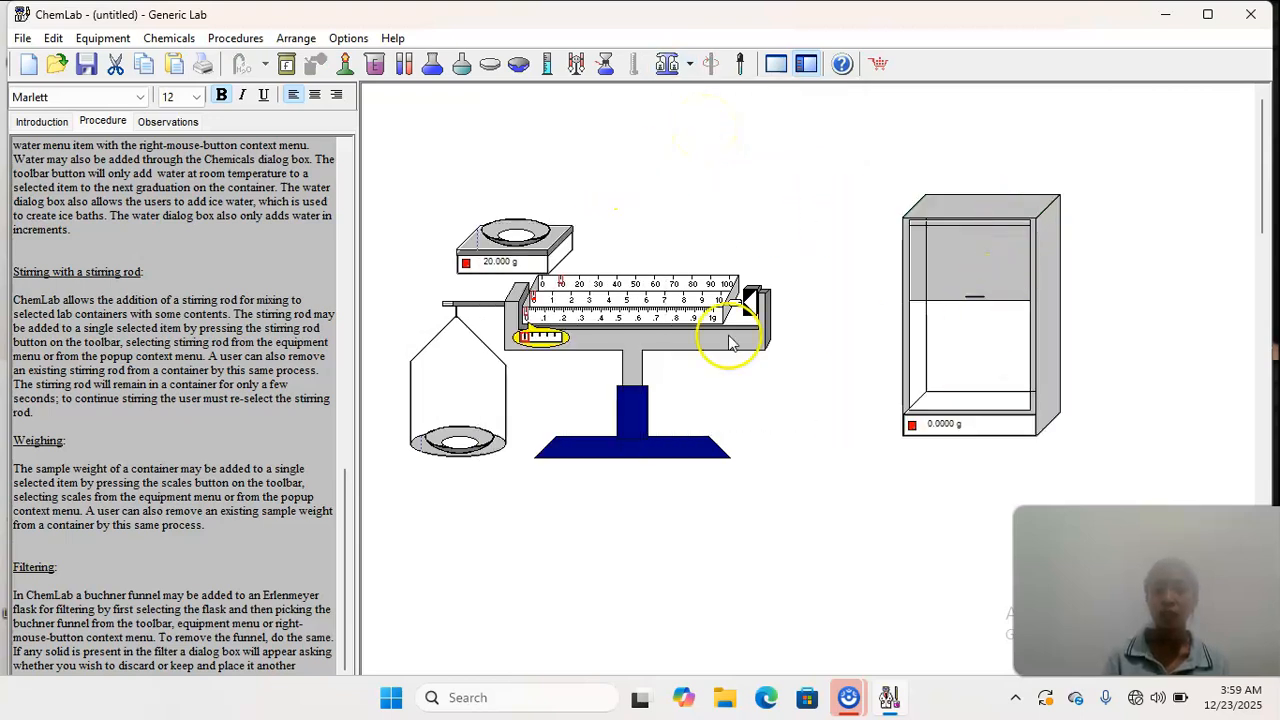
- Place a new watch glass inside the High Sensitivity Balance and add water to it
left_click(490, 61)
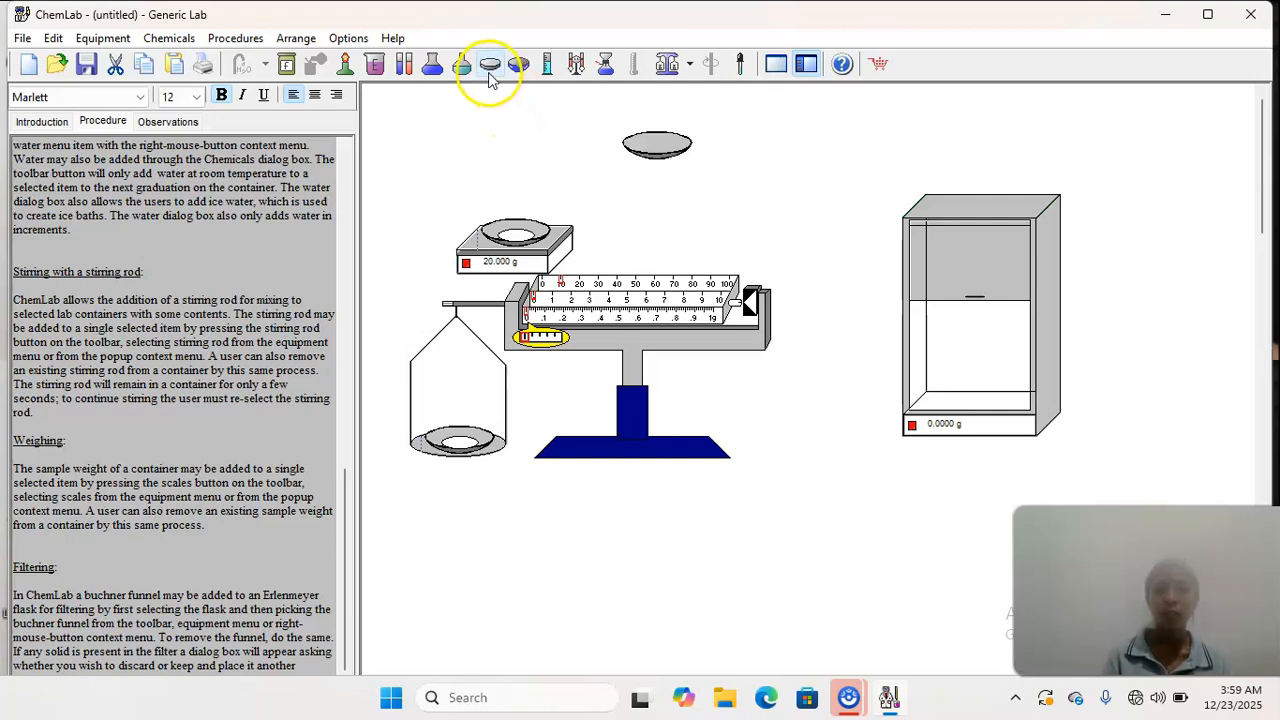
left_click_drag(666, 146, 977, 392)
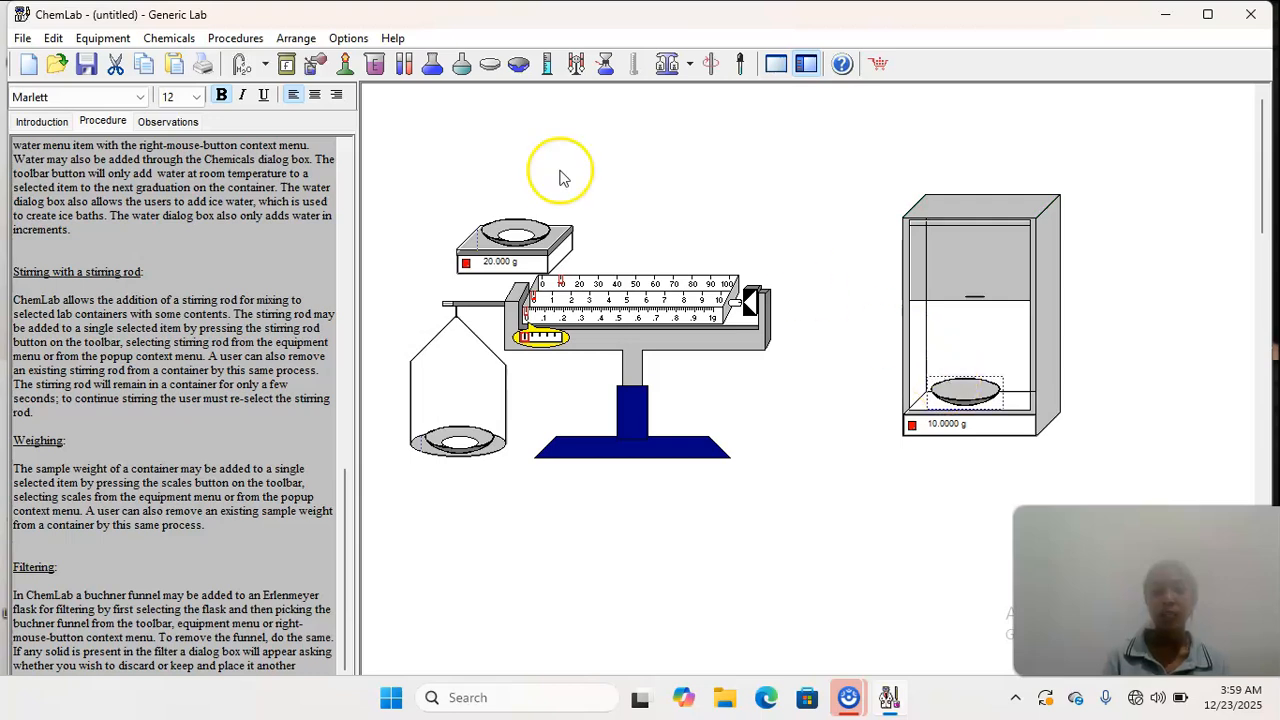
left_click(266, 66)
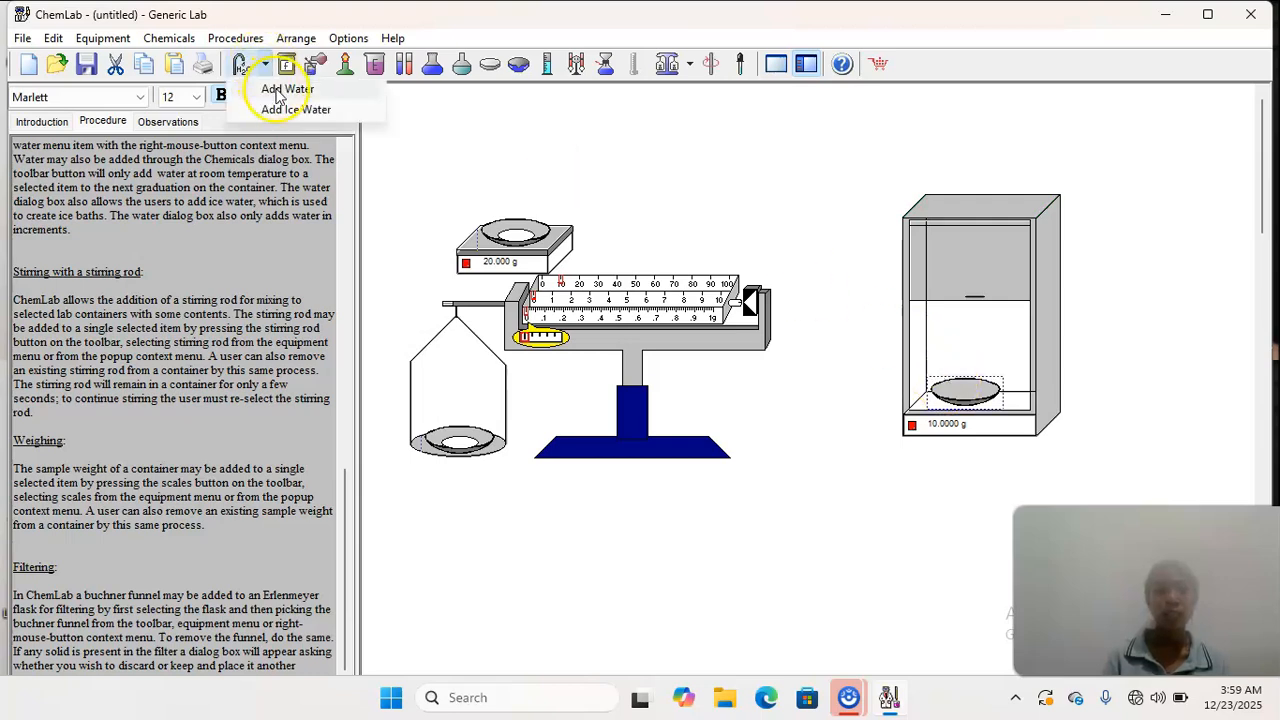
left_click(285, 90)
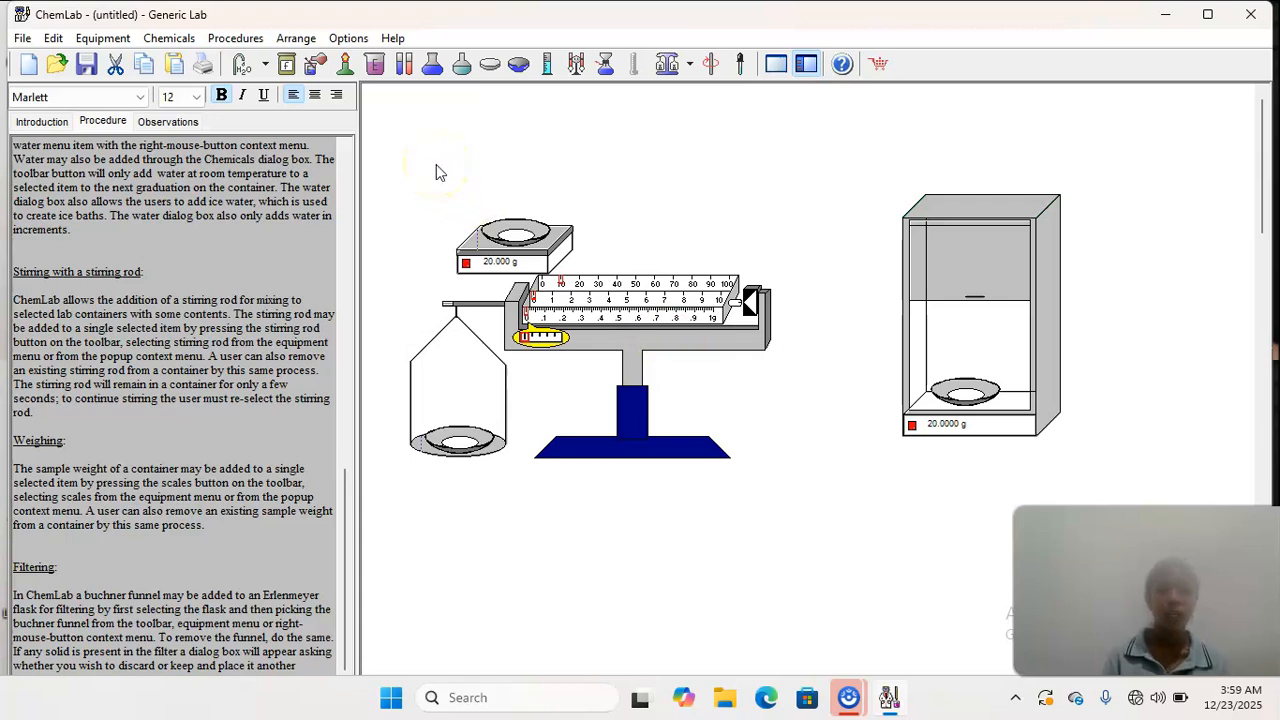
- Clear the lab area by cutting all three balances and their water-filled watch glasses
left_click_drag(436, 164, 1095, 493)
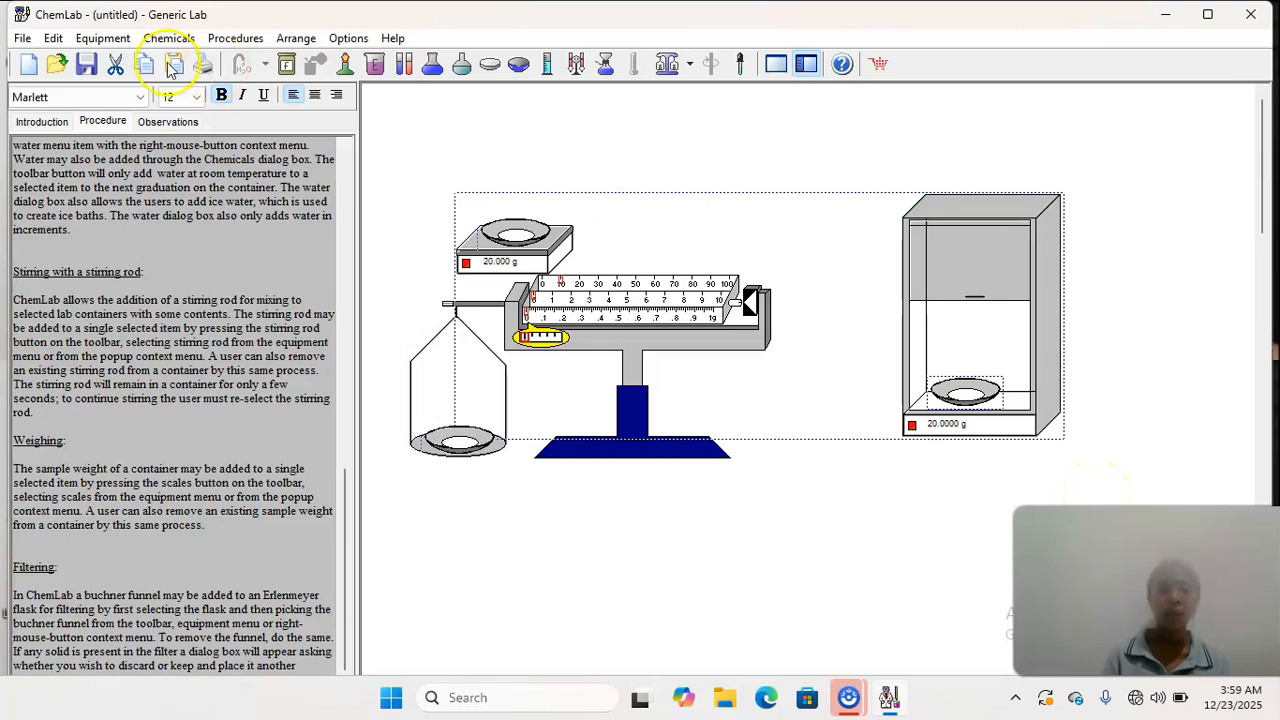
left_click(122, 66)
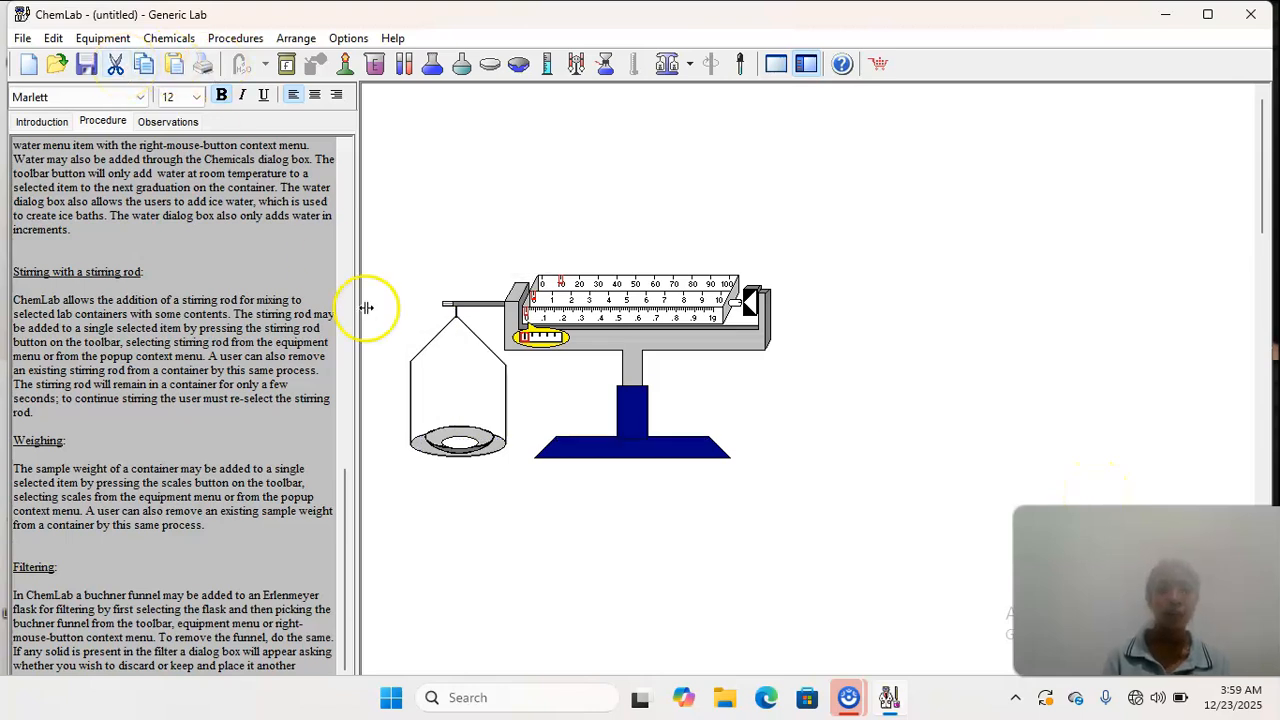
mouse_move(444, 290)
left_mouse_down()
mouse_move(586, 286)
mouse_move(460, 280)
left_mouse_up()
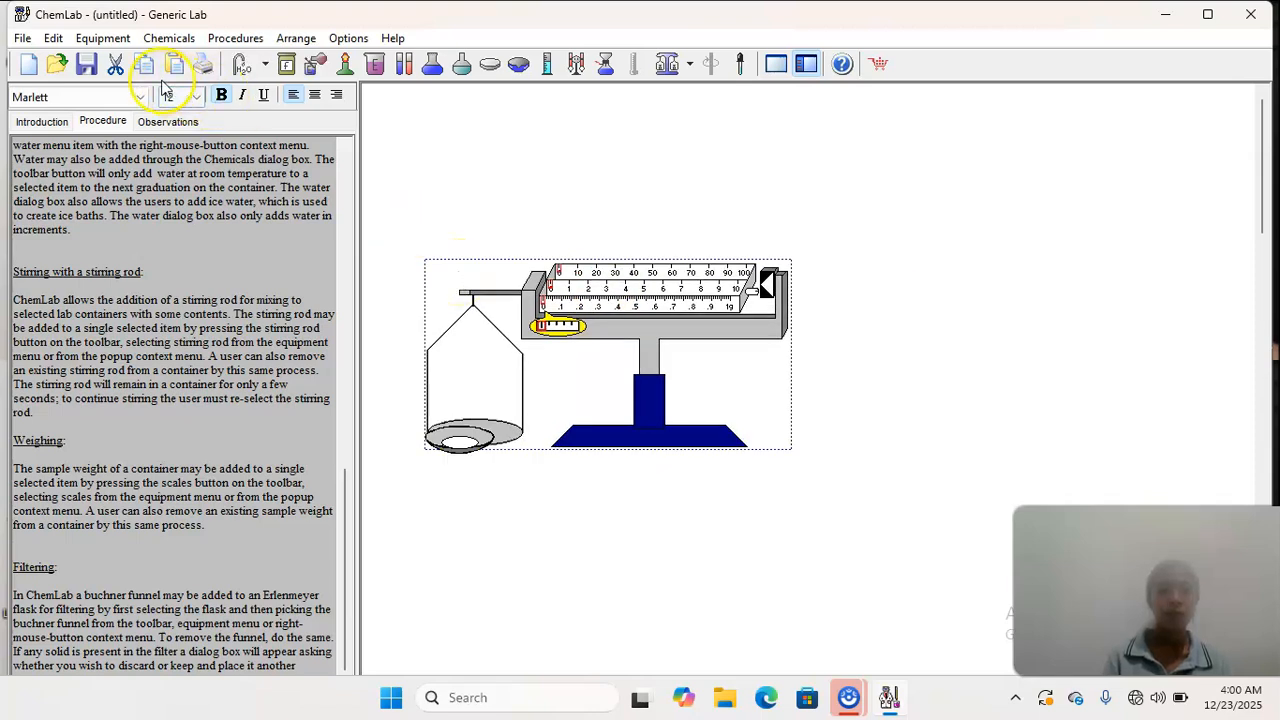
left_click(115, 63)
left_click(450, 438)
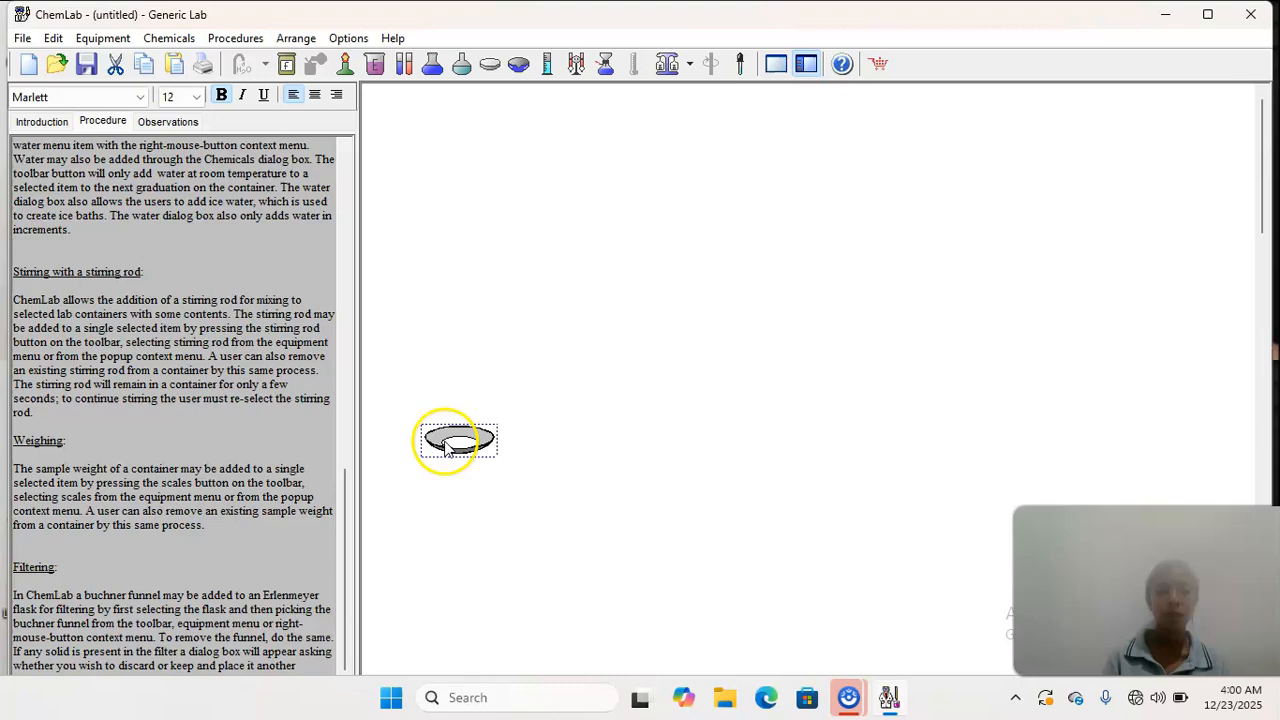
left_click(117, 63)
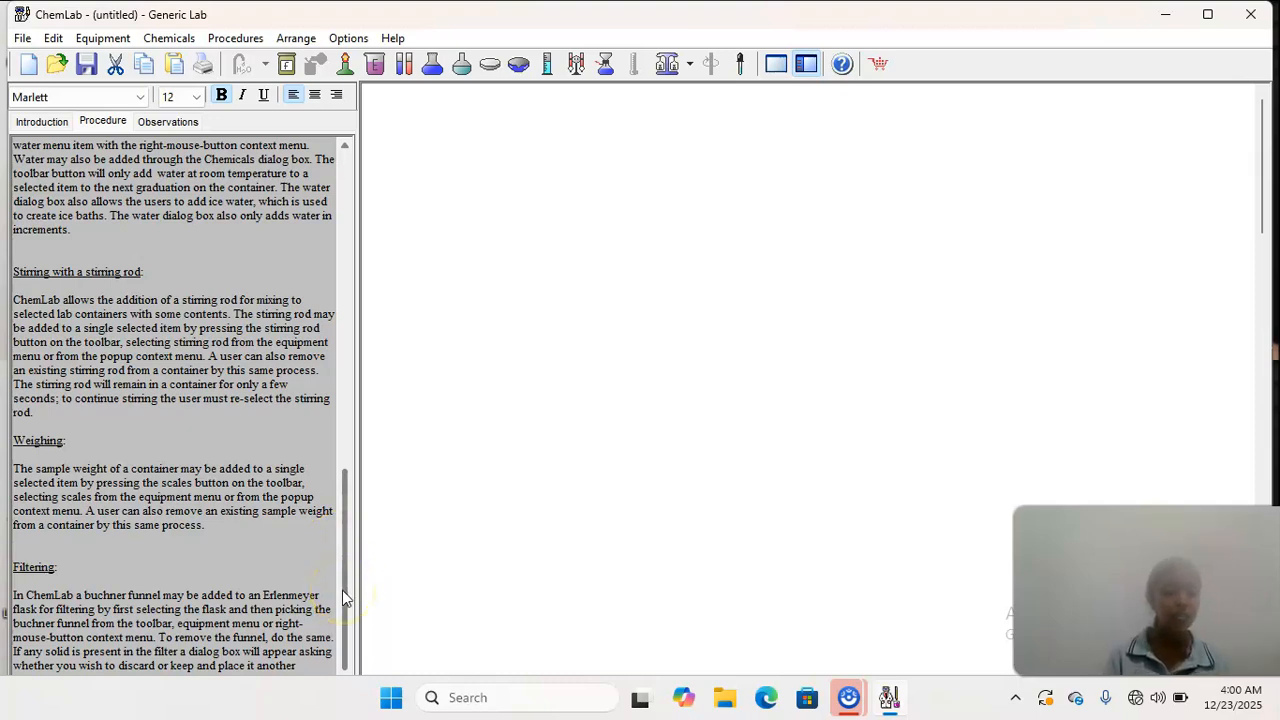
- Place a 100 ml beaker in the lab area, shift it lower and add water to it
left_click(376, 66)
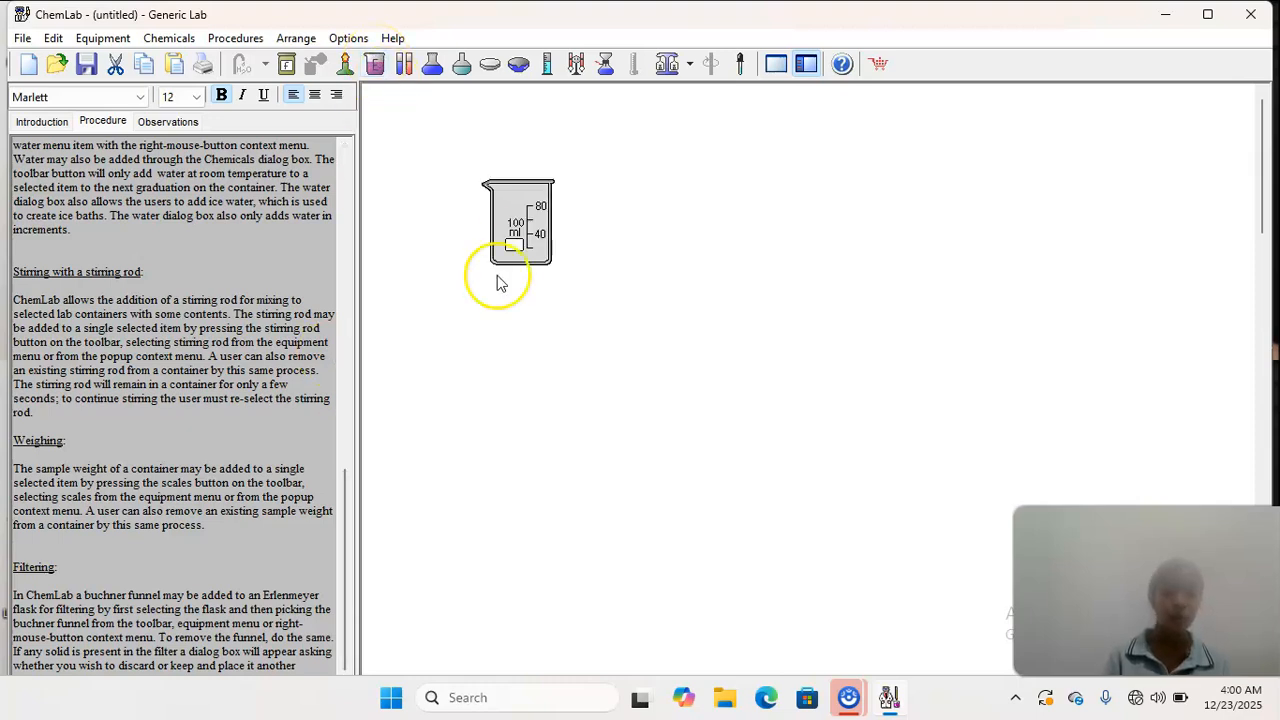
left_click_drag(520, 222, 530, 312)
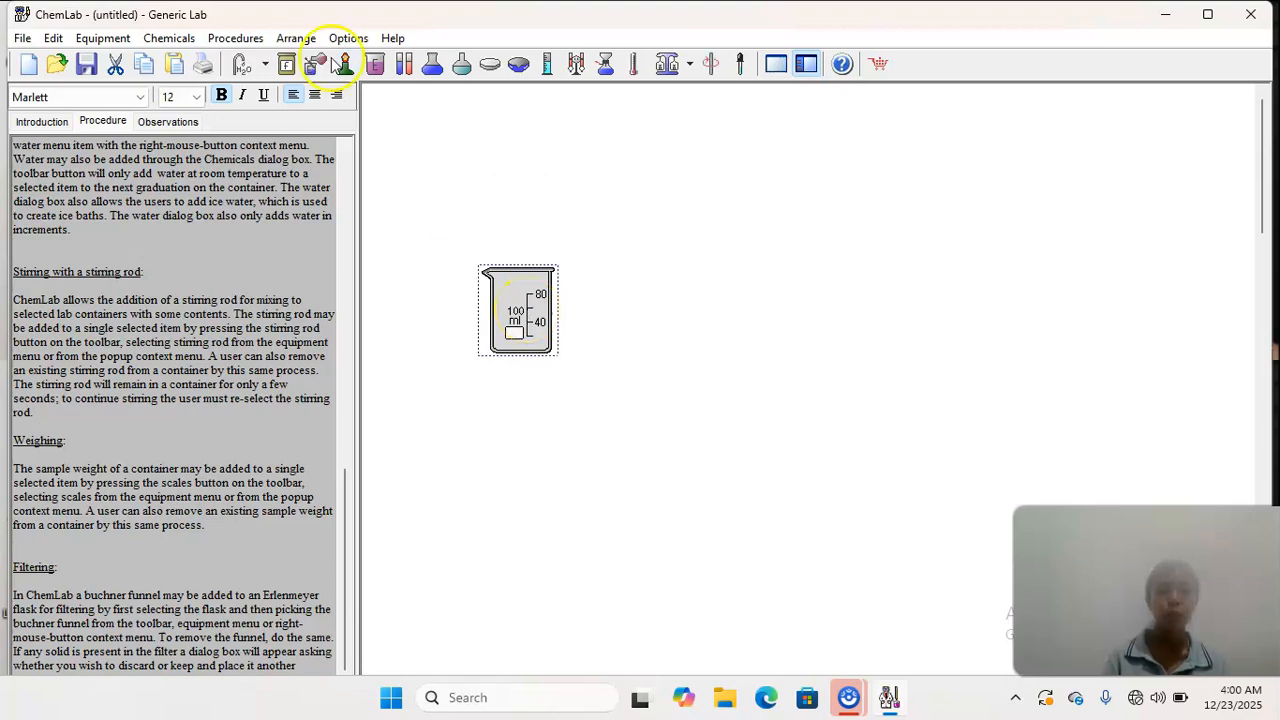
left_click(265, 64)
left_click(280, 88)
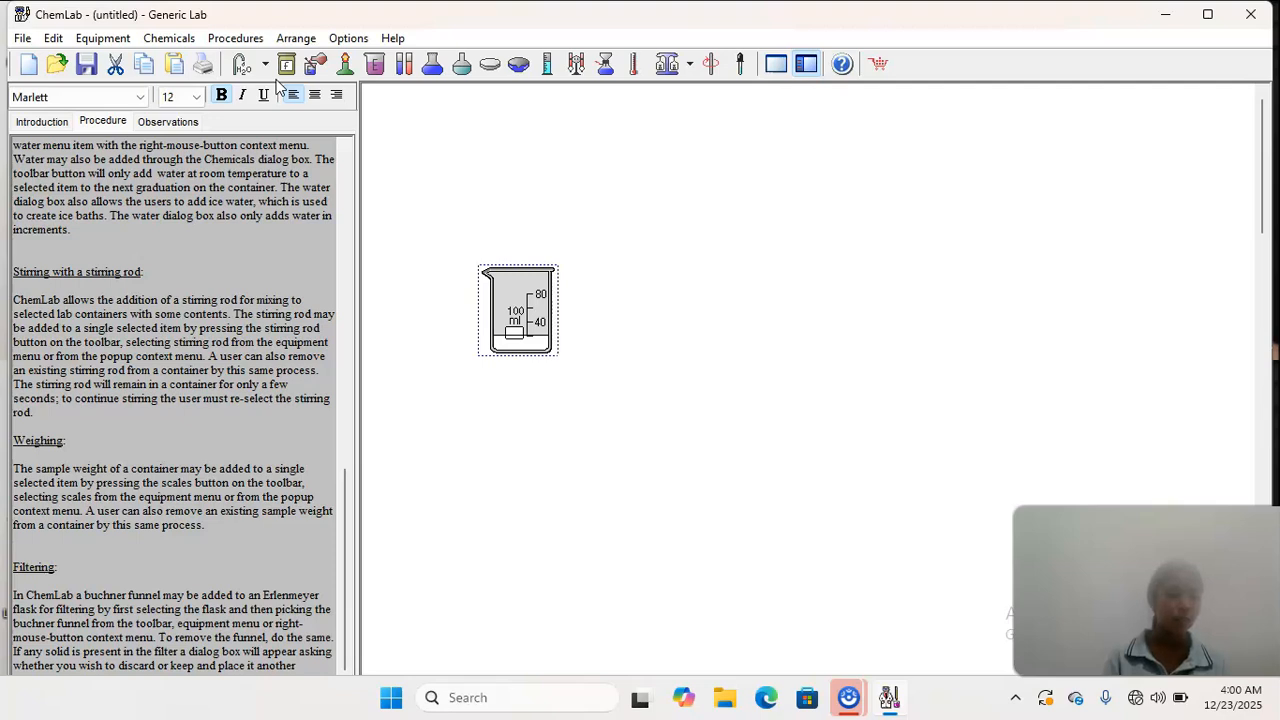
- Add a 100 ml flask with a Buchner funnel and place it beside the beaker
left_click(604, 66)
left_click(583, 233)
left_click_drag(583, 233, 641, 352)
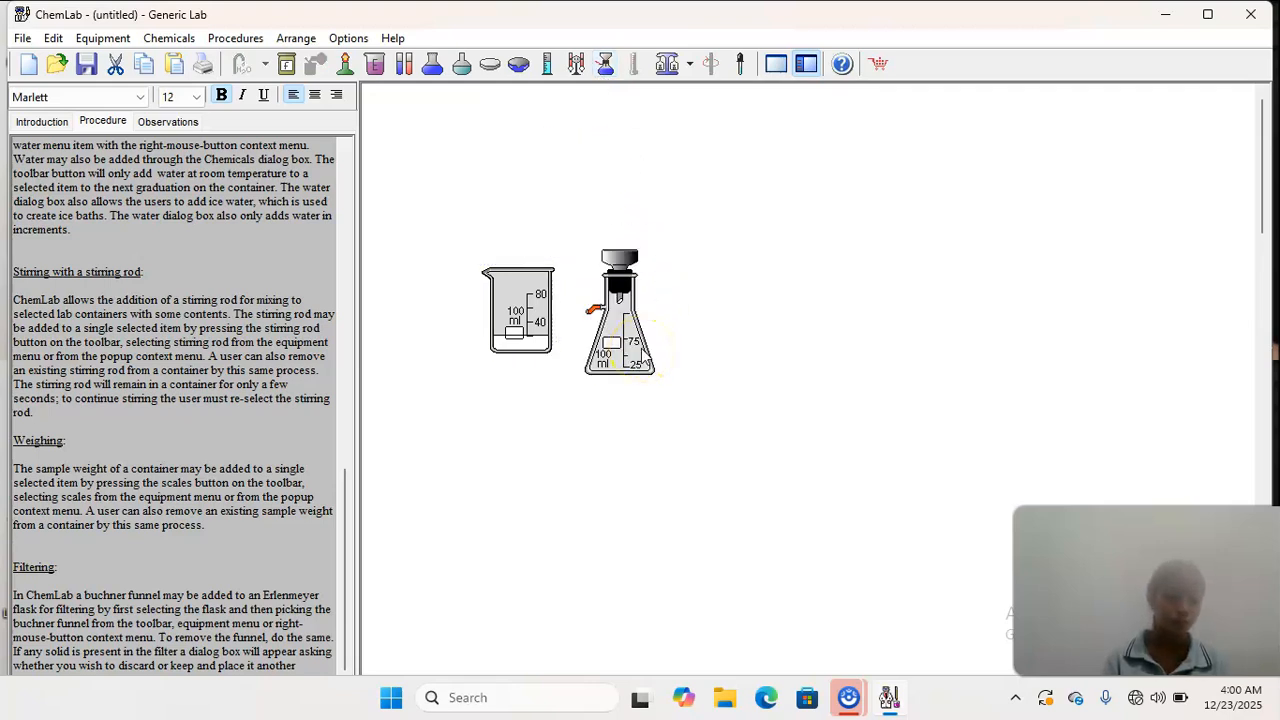
- Position the beaker above the Buchner funnel, pour its water into the flask and move the beaker aside
left_click_drag(509, 338, 676, 226)
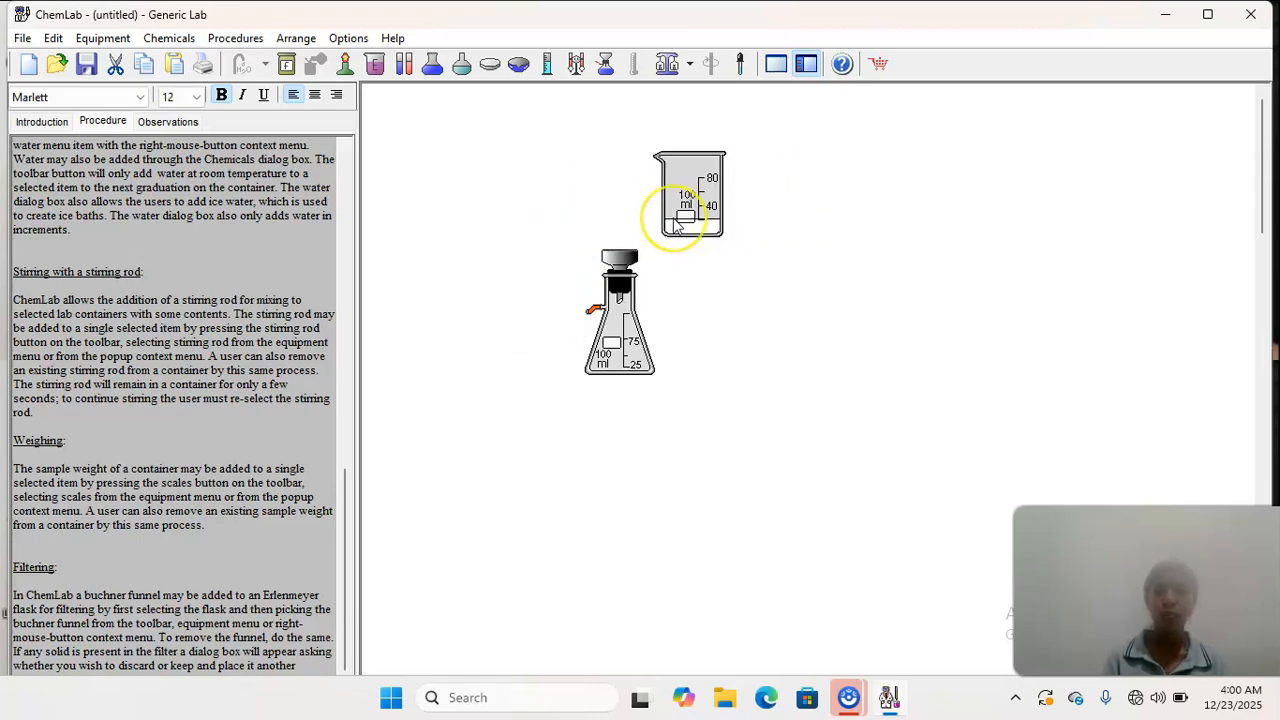
left_click(693, 203)
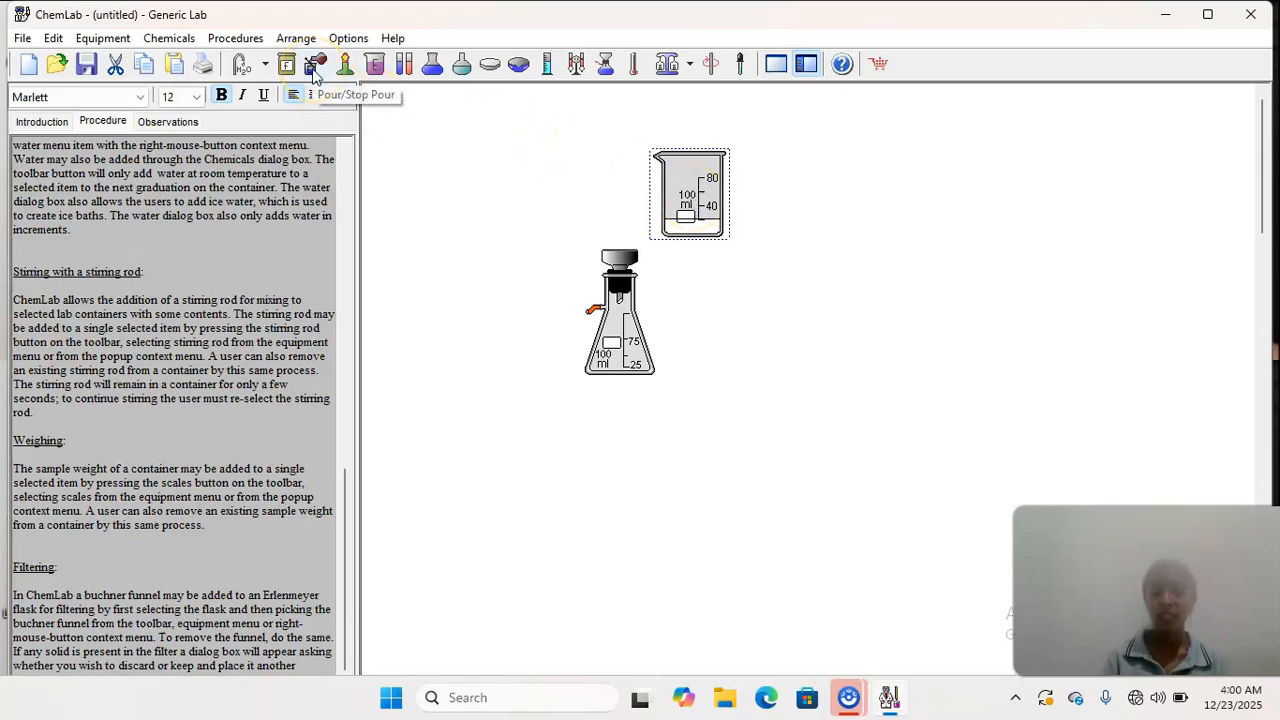
left_click(314, 66)
left_click(628, 302)
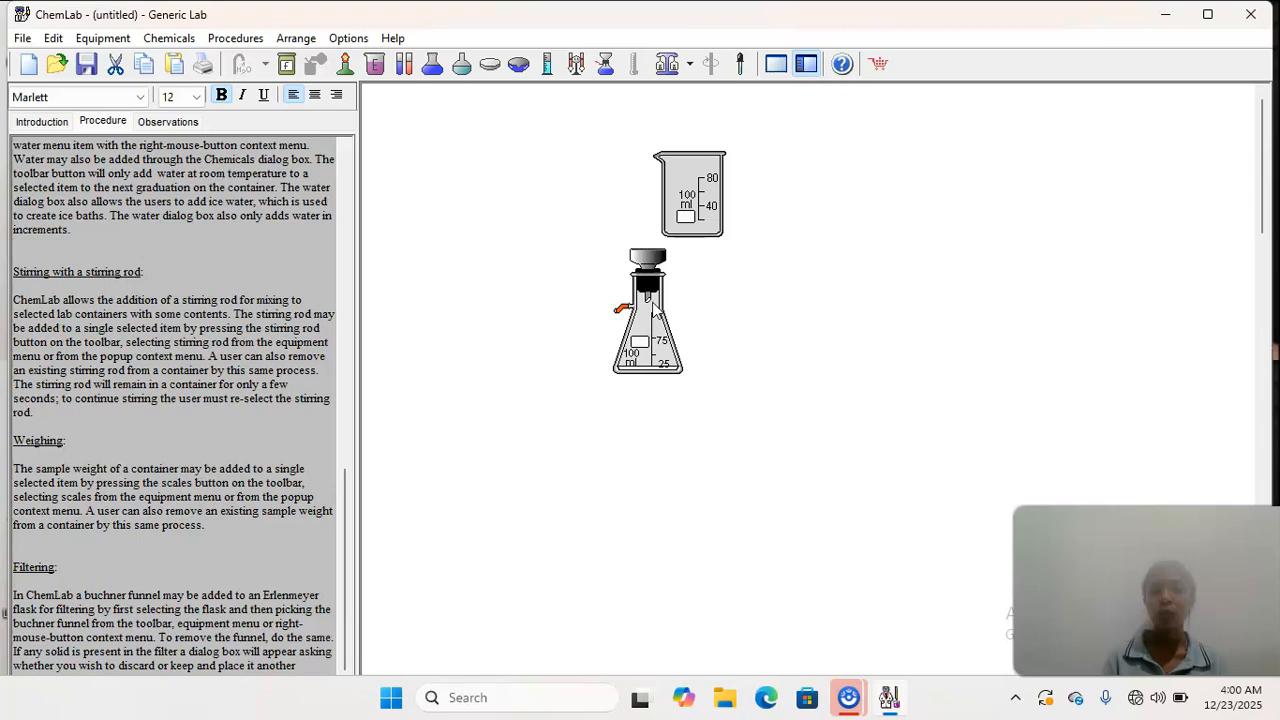
left_click_drag(699, 204, 771, 290)
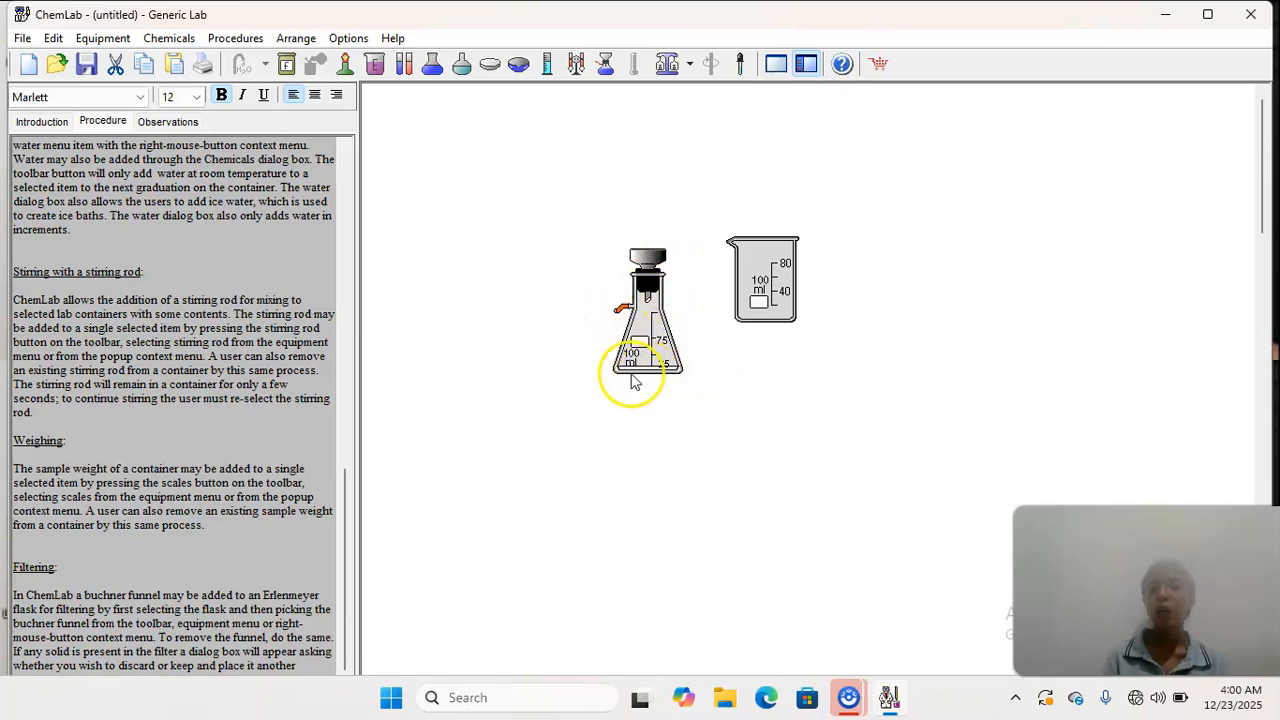
- Select the Buchner funnel flask and the empty beaker together and cut them
left_click(761, 298)
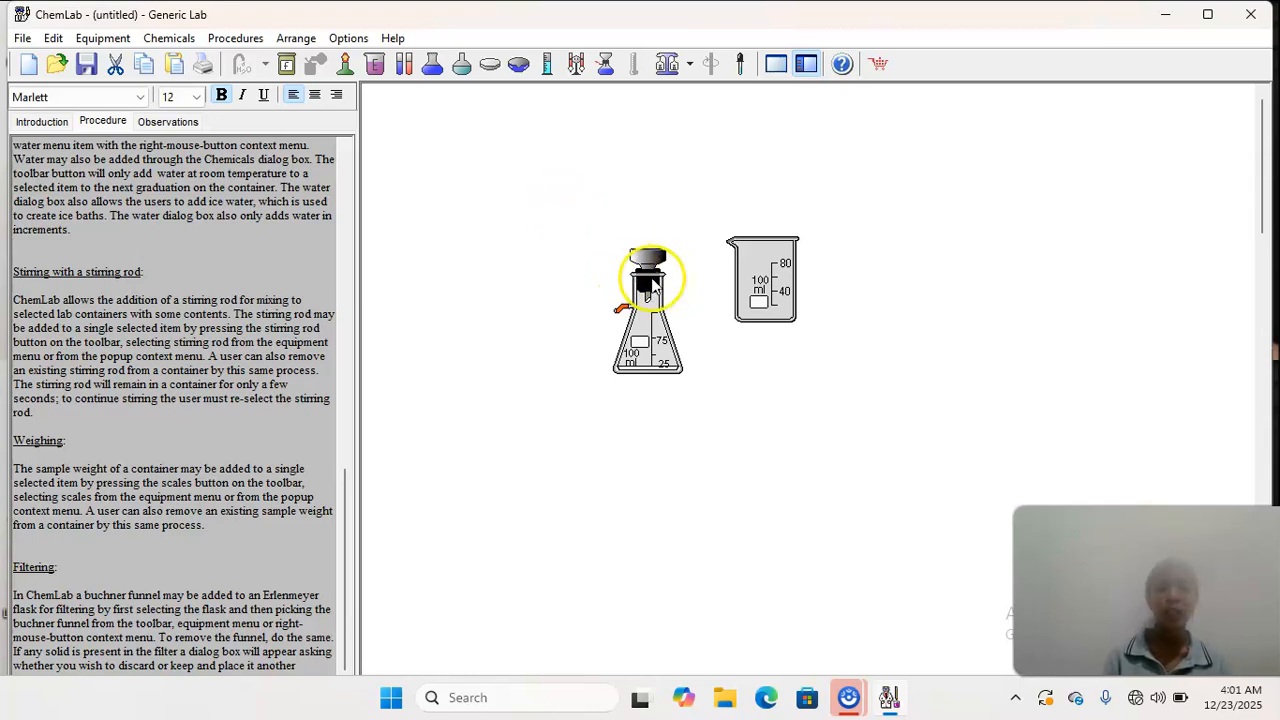
left_click_drag(643, 262, 809, 370)
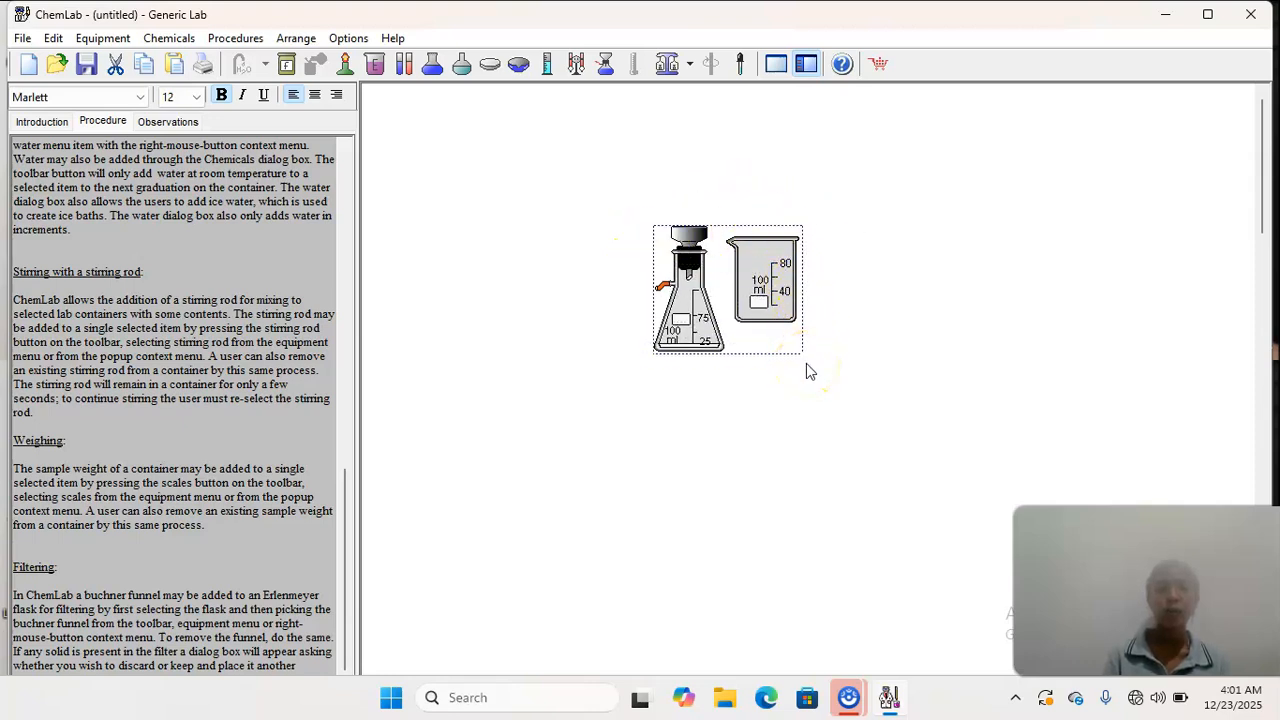
left_click(116, 66)
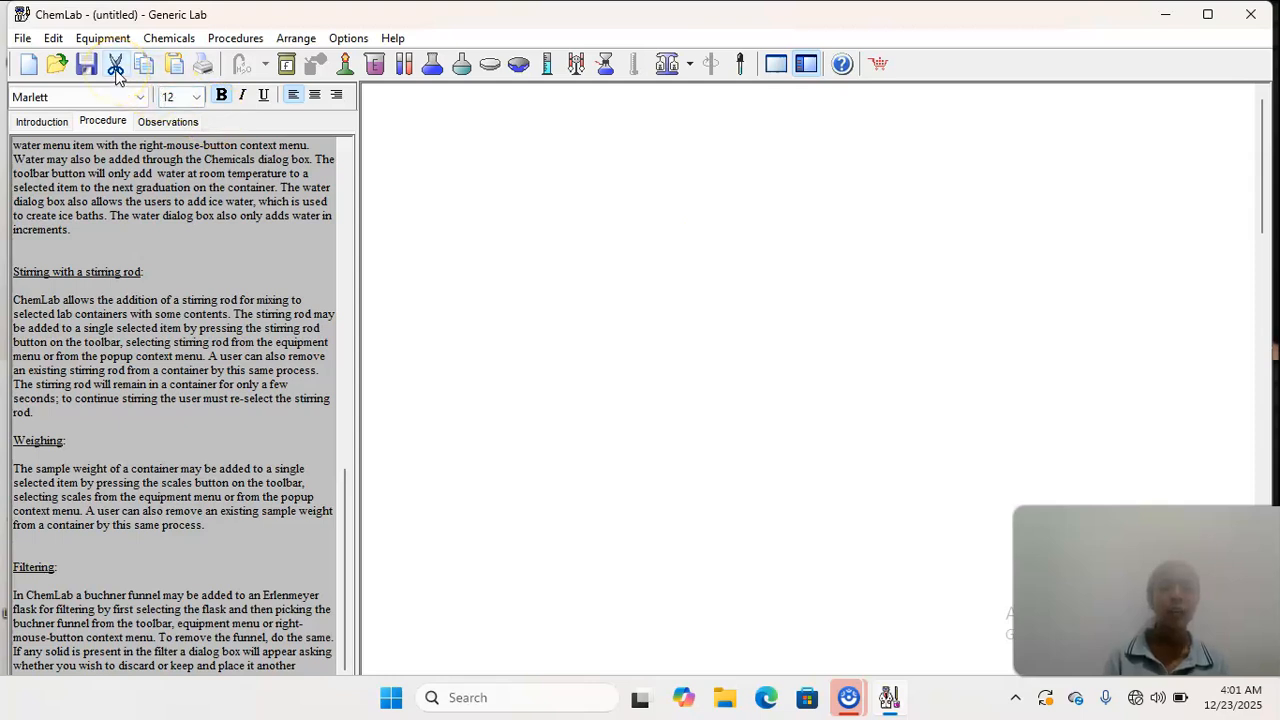
- In the Observations notes, add "PROSEDUR UMUM DARIMELAKUKAN PRAKTIKUM" after the existing introductory sentence
left_click(164, 124)
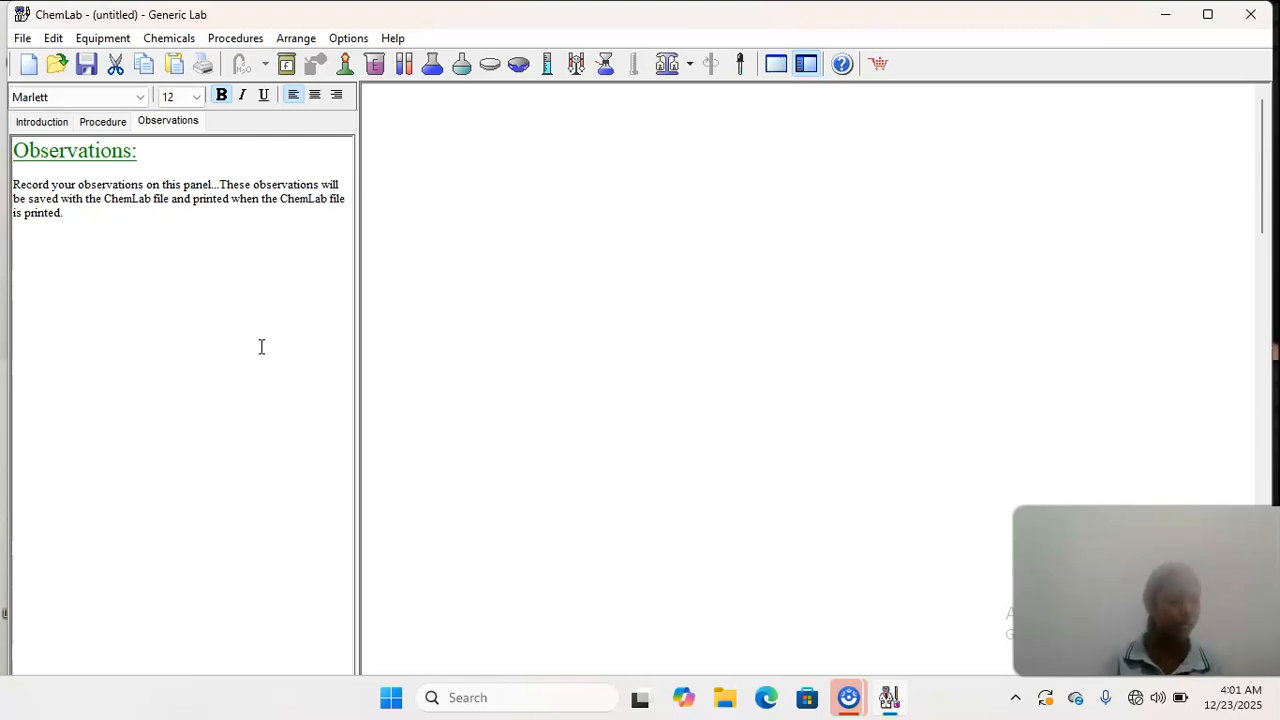
left_click(103, 213)
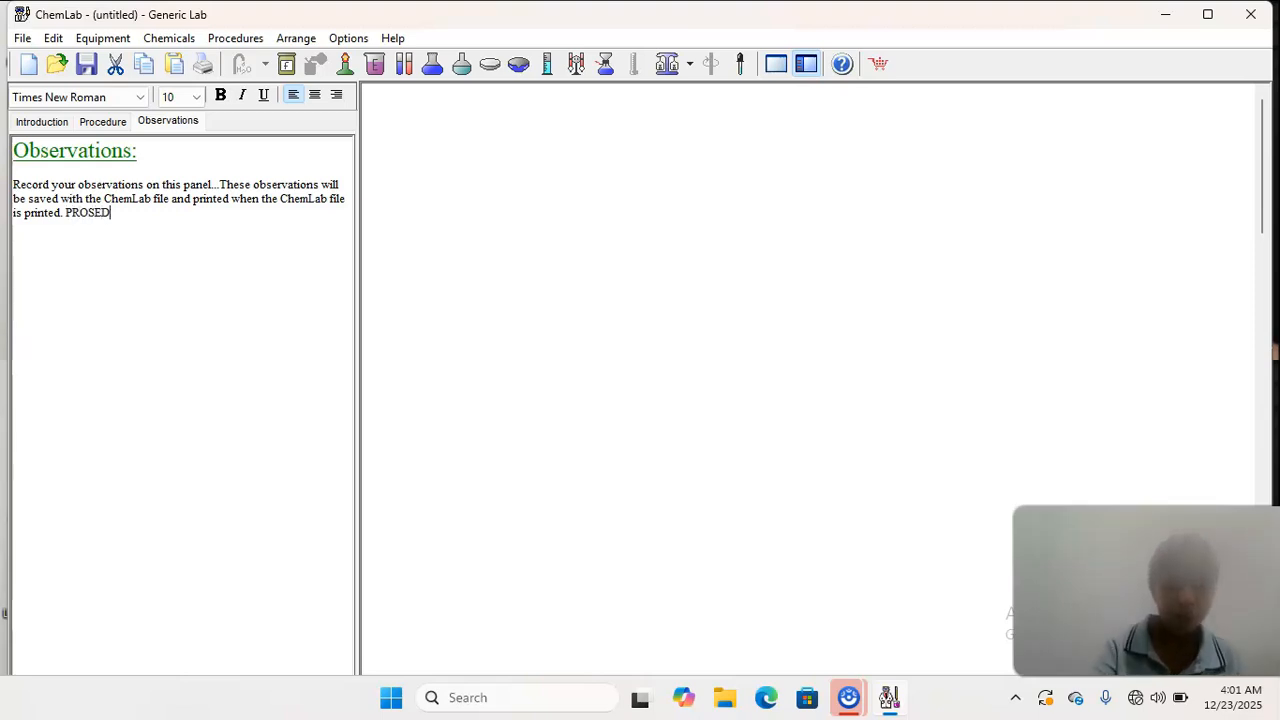
type("M")
key("BackSpace")
type("MUM DARI")
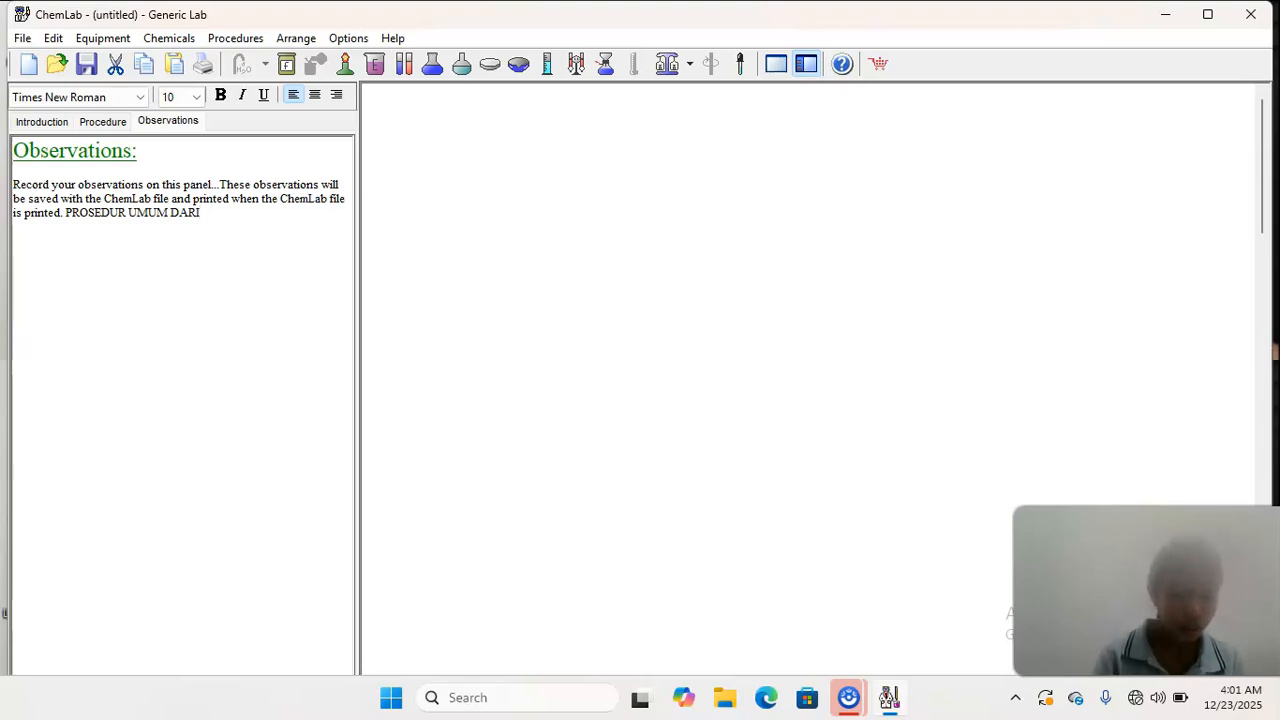
type("MELAKUKAN PRAKTIKUM")
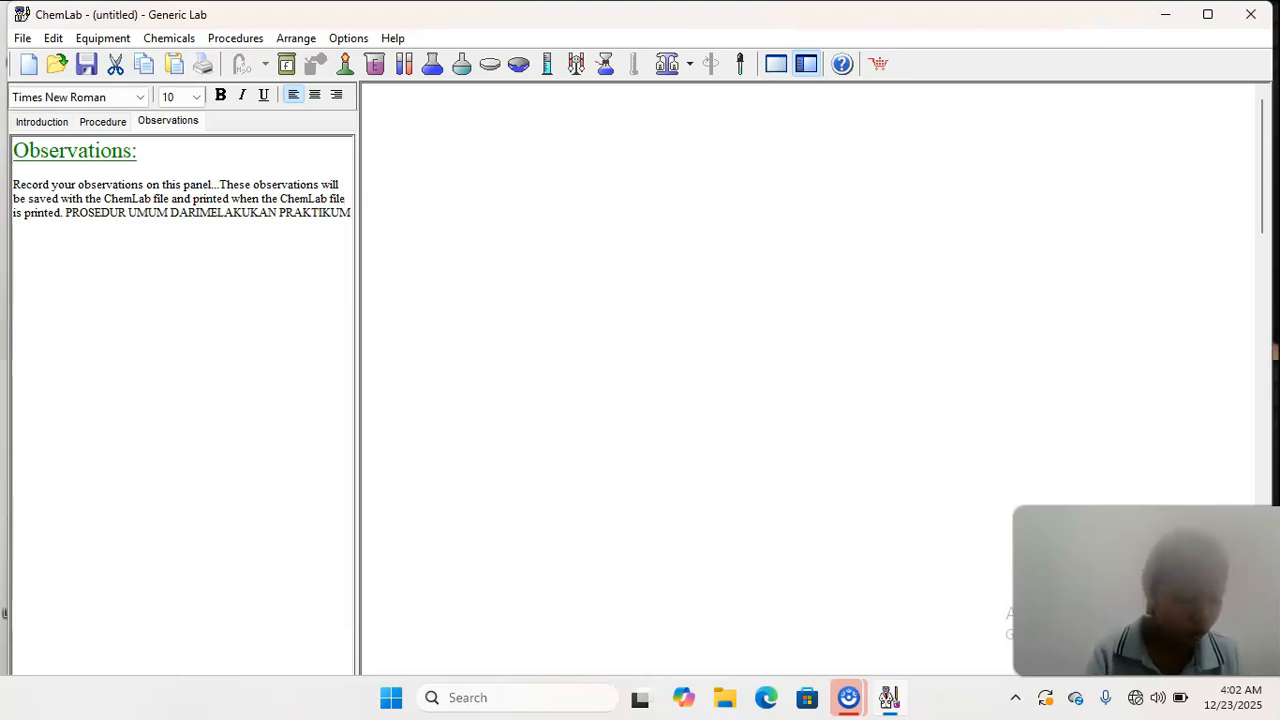
type(" DILA")
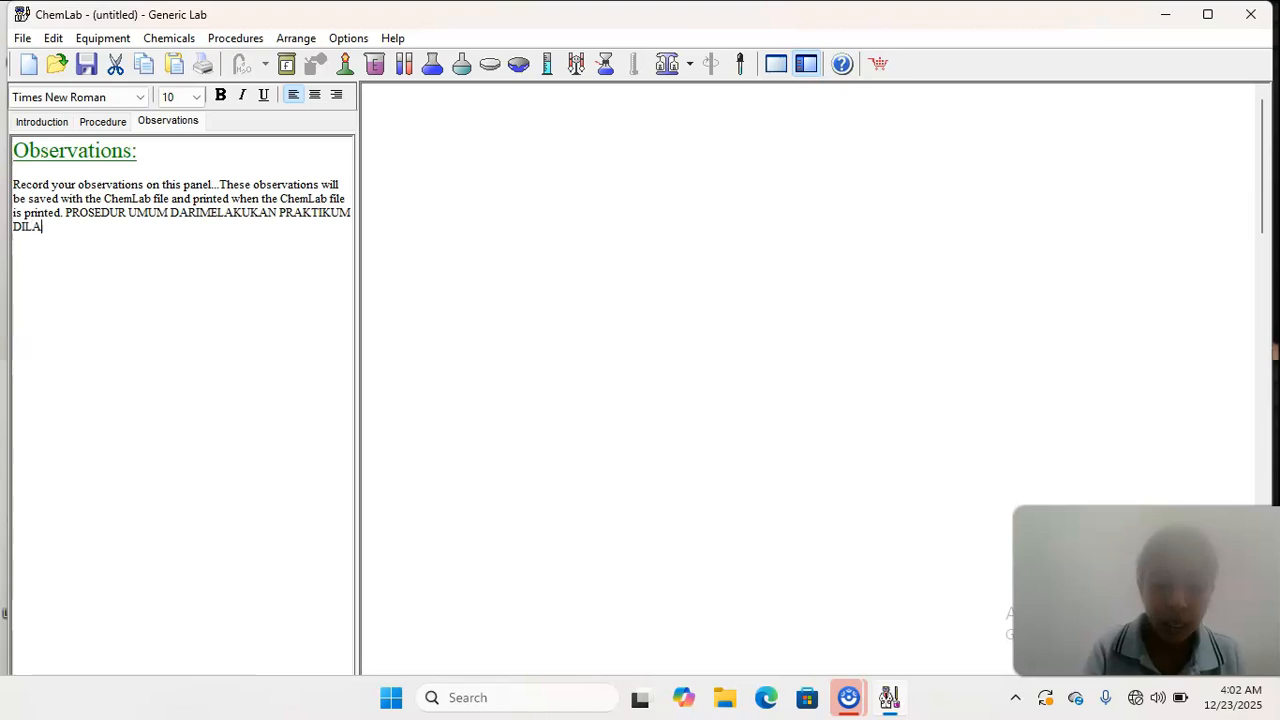
type("KUKAN D")
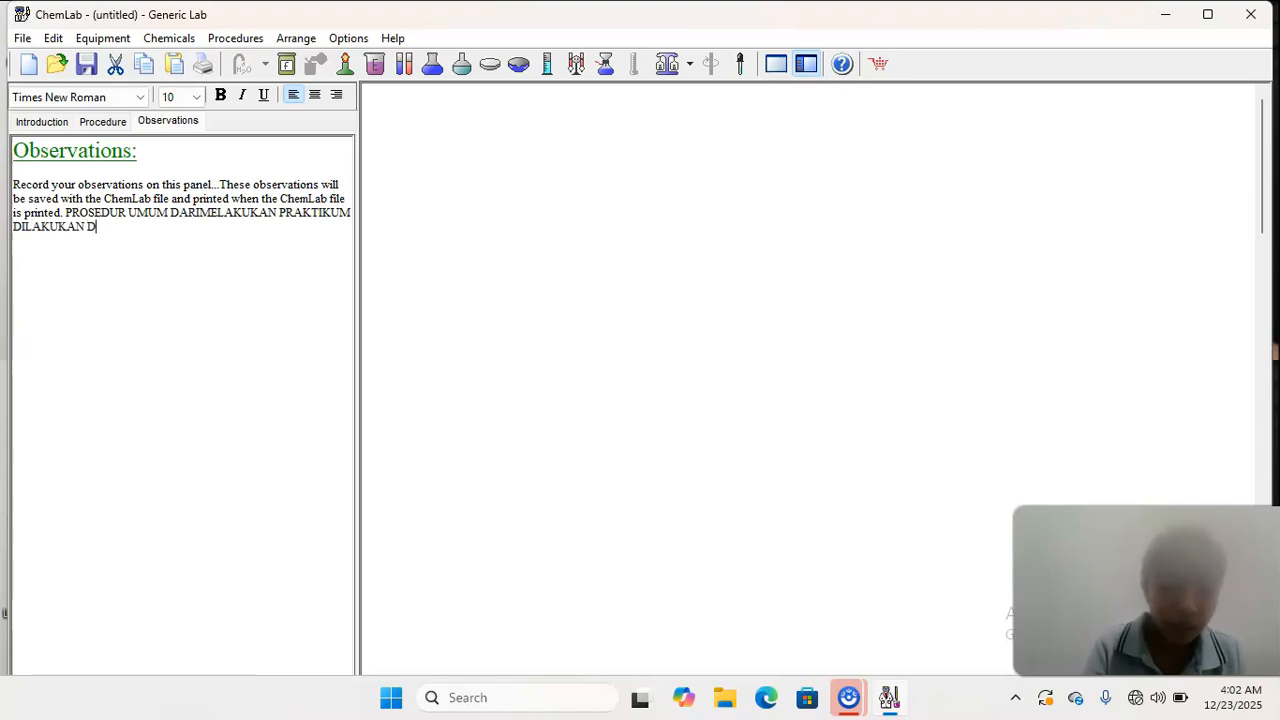
type("ENGAN BEBERAPA")
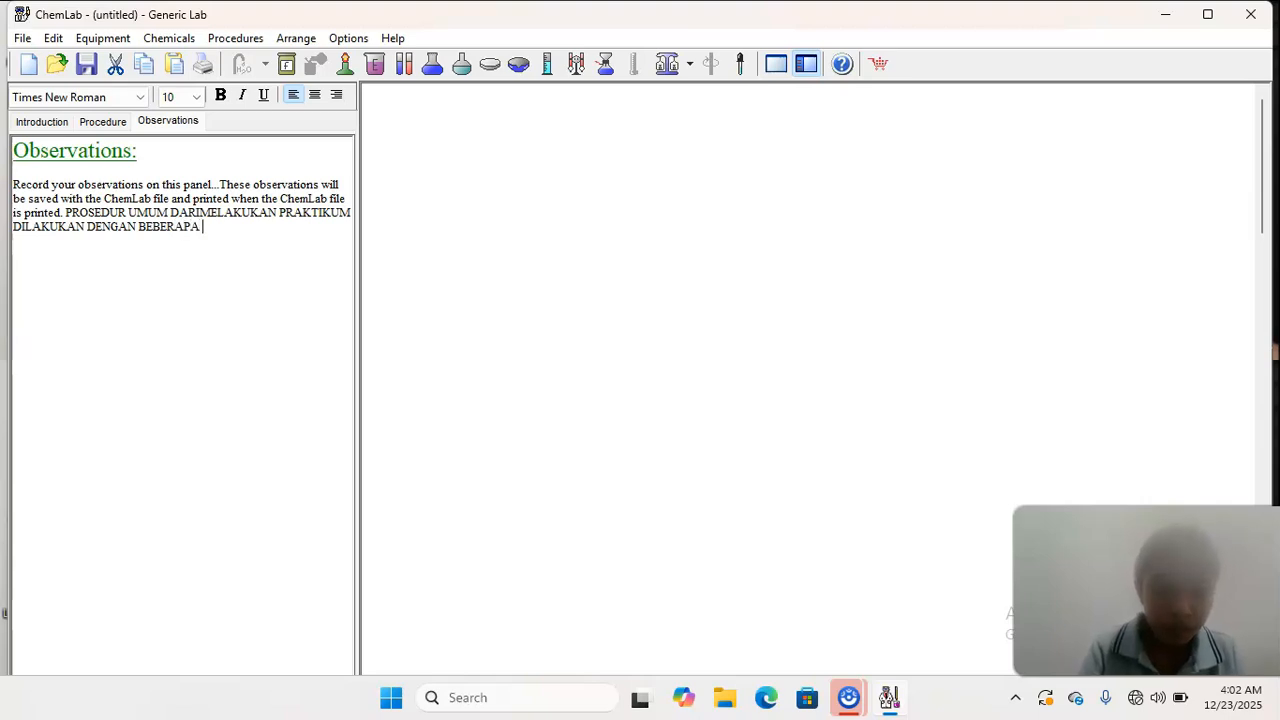
type(" CARA ")
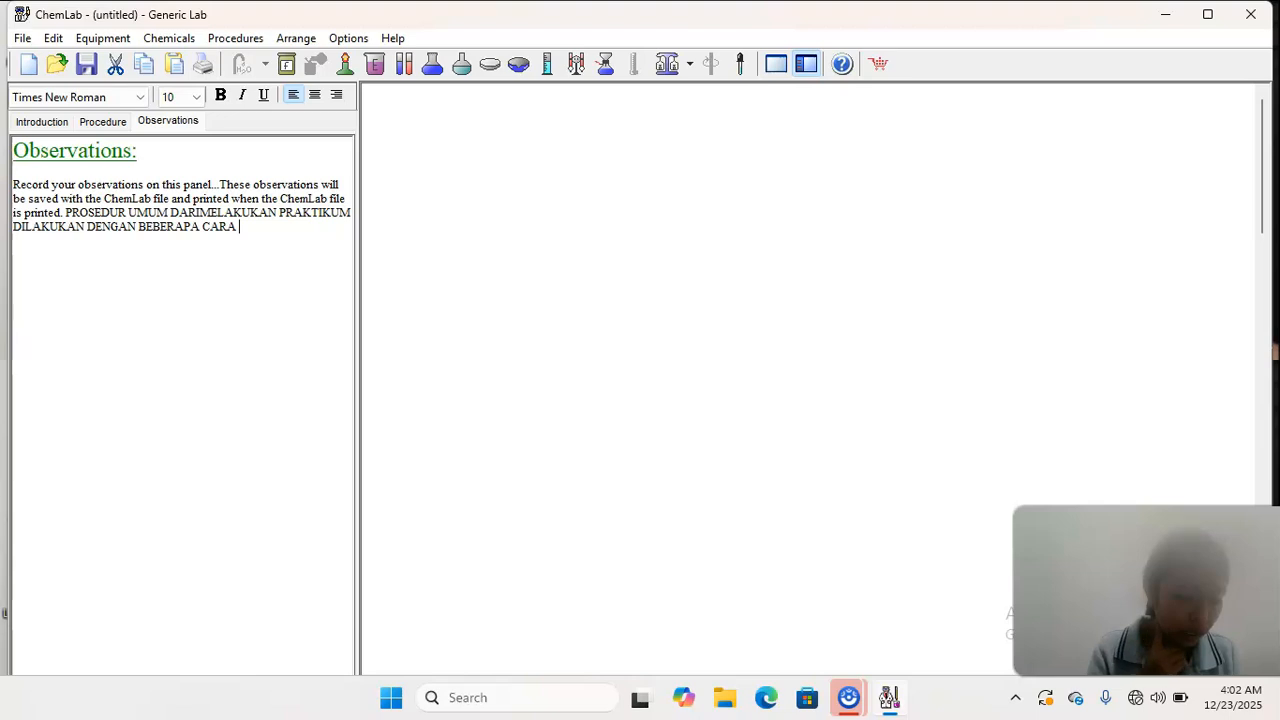
type("YAI")
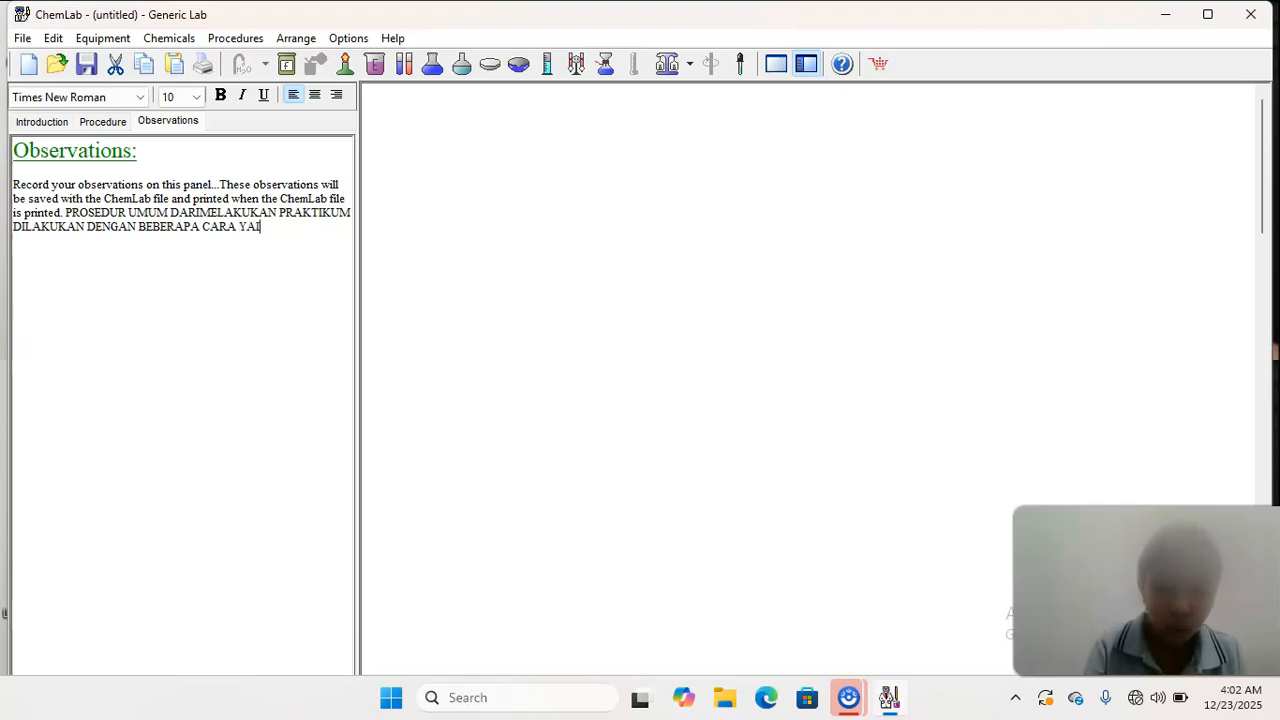
type("TU BIS")
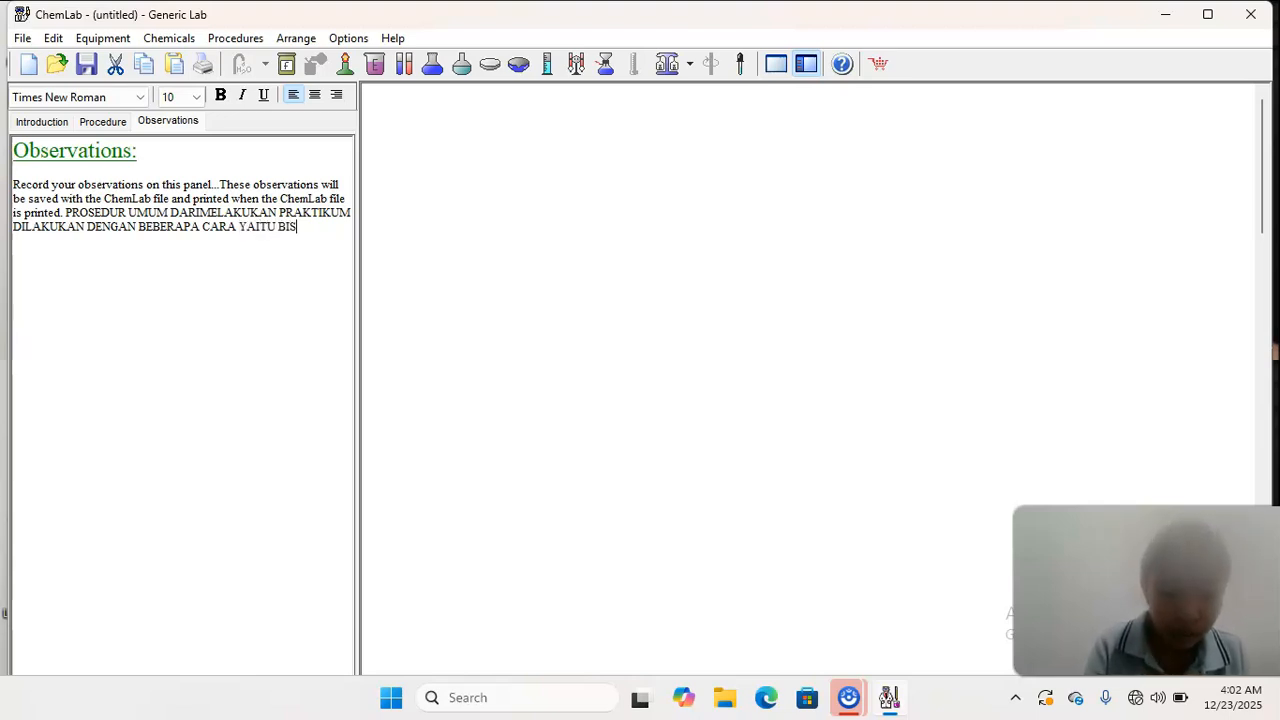
type("A KLIK KANAN")
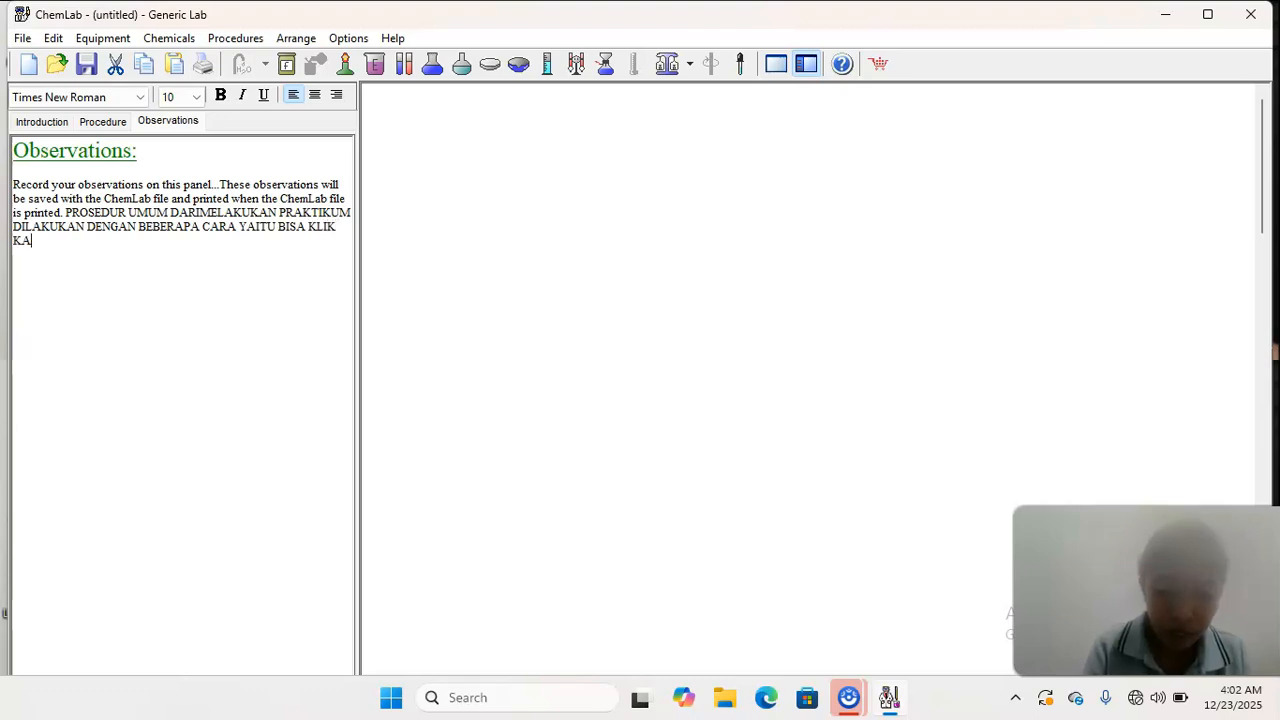
type(" ATAU ")
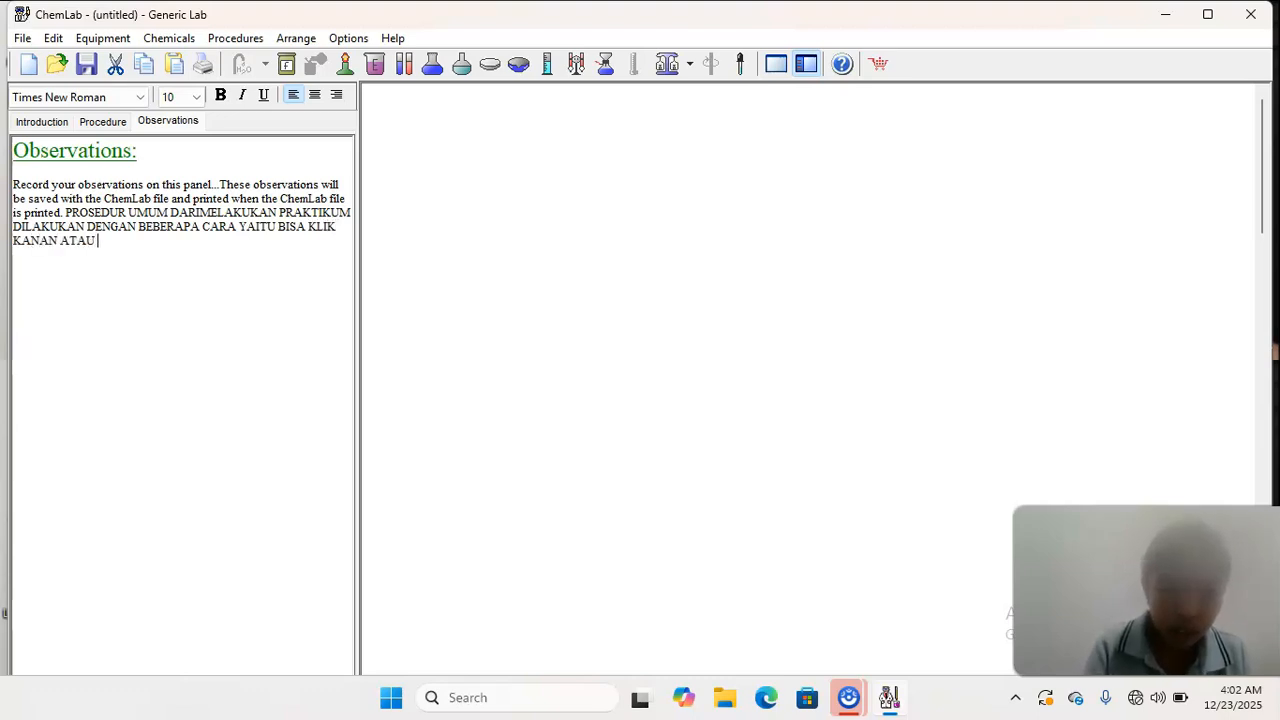
type("KLIK")
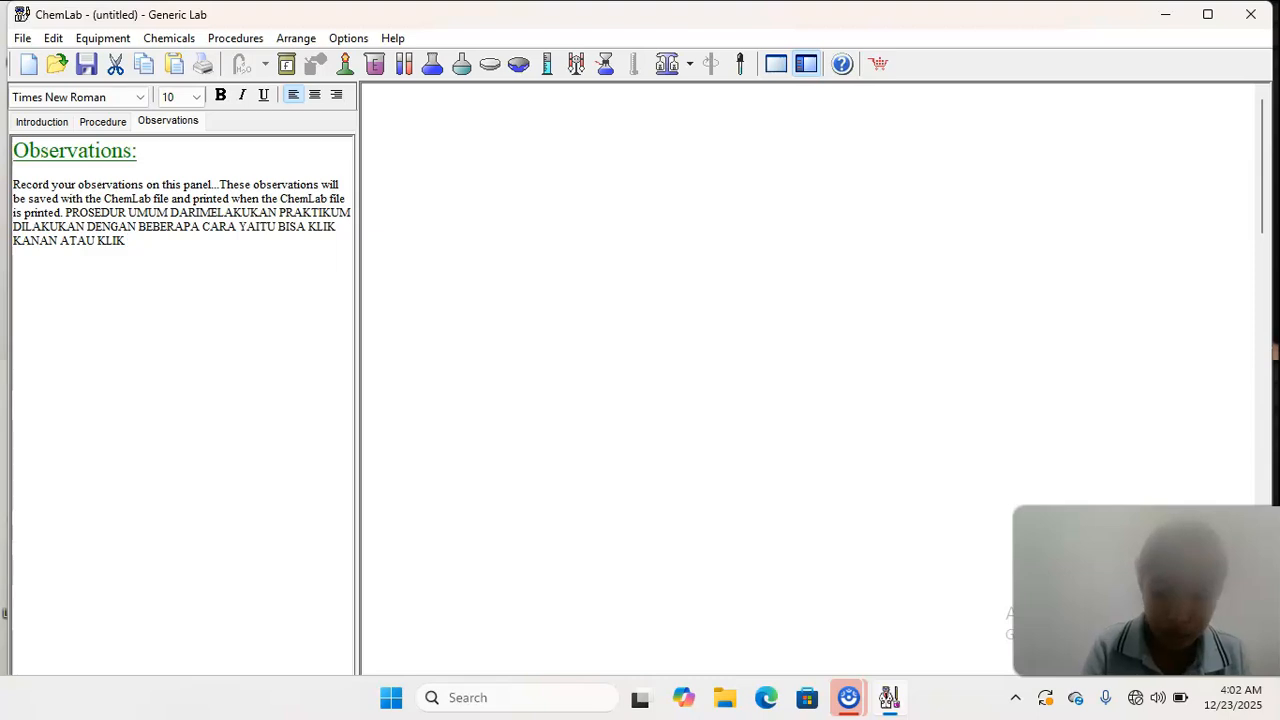
type(" PADA MENU")
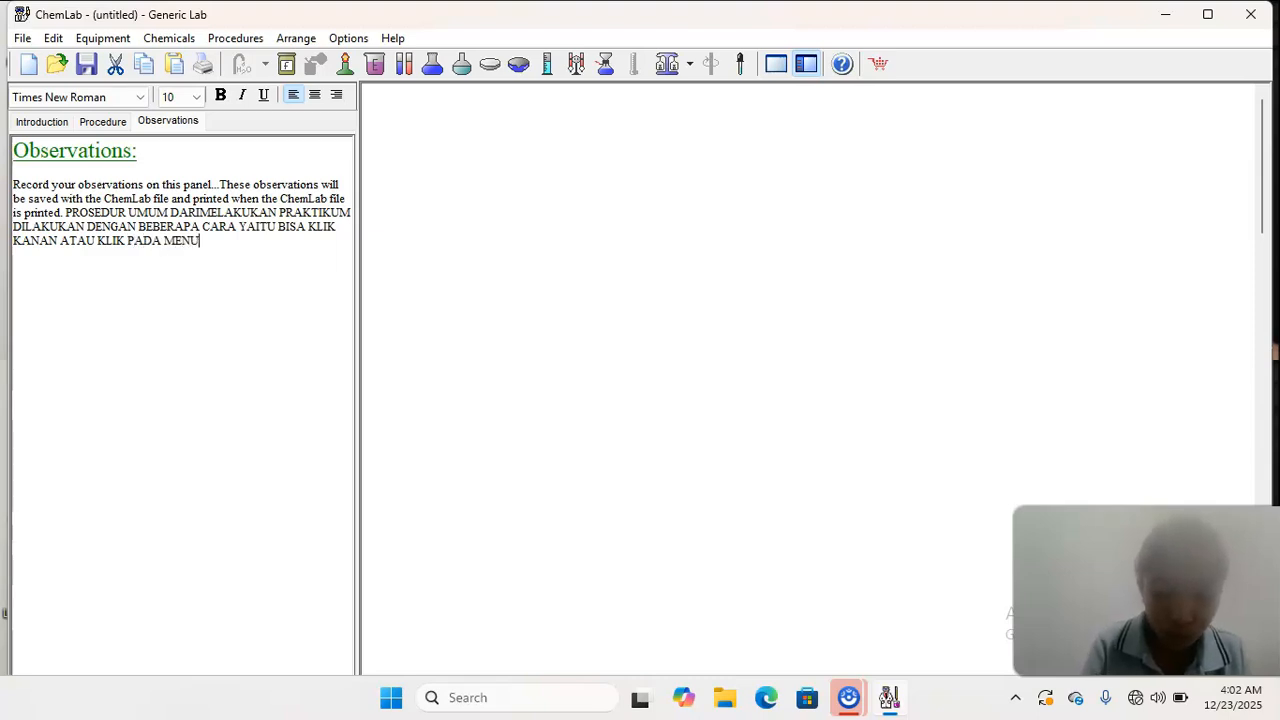
type(" TU")
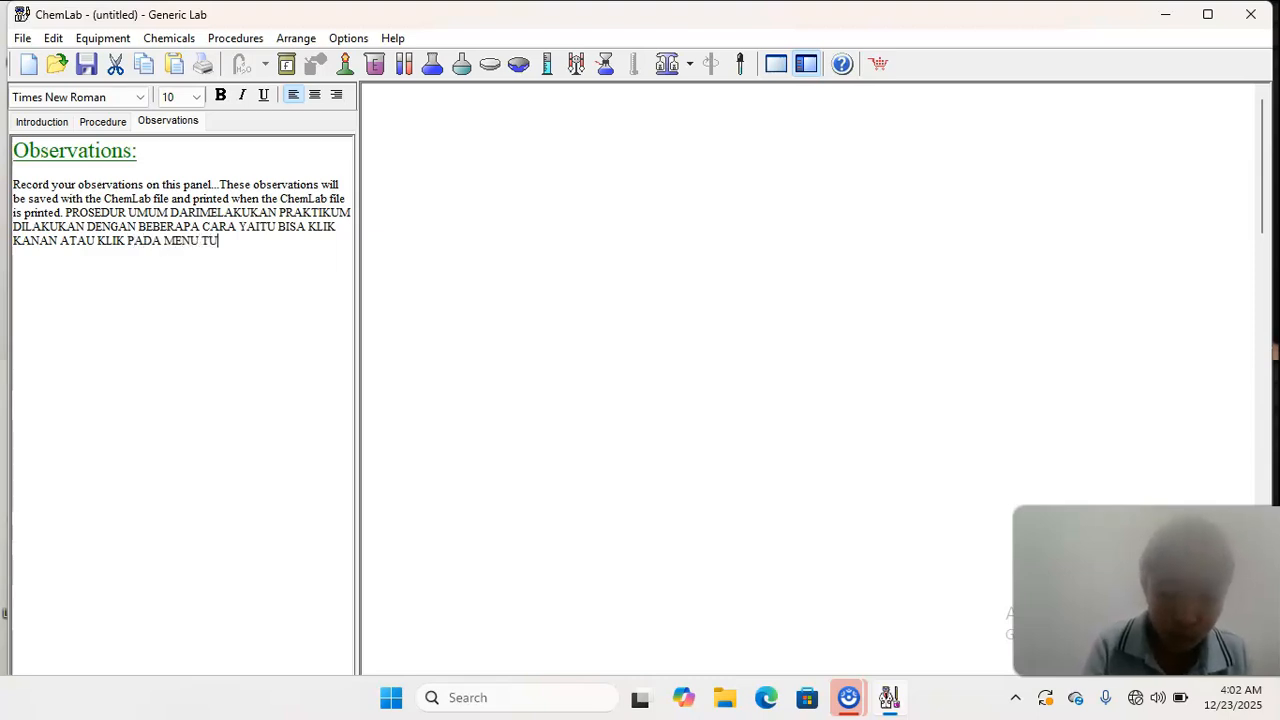
type("LBARS ")
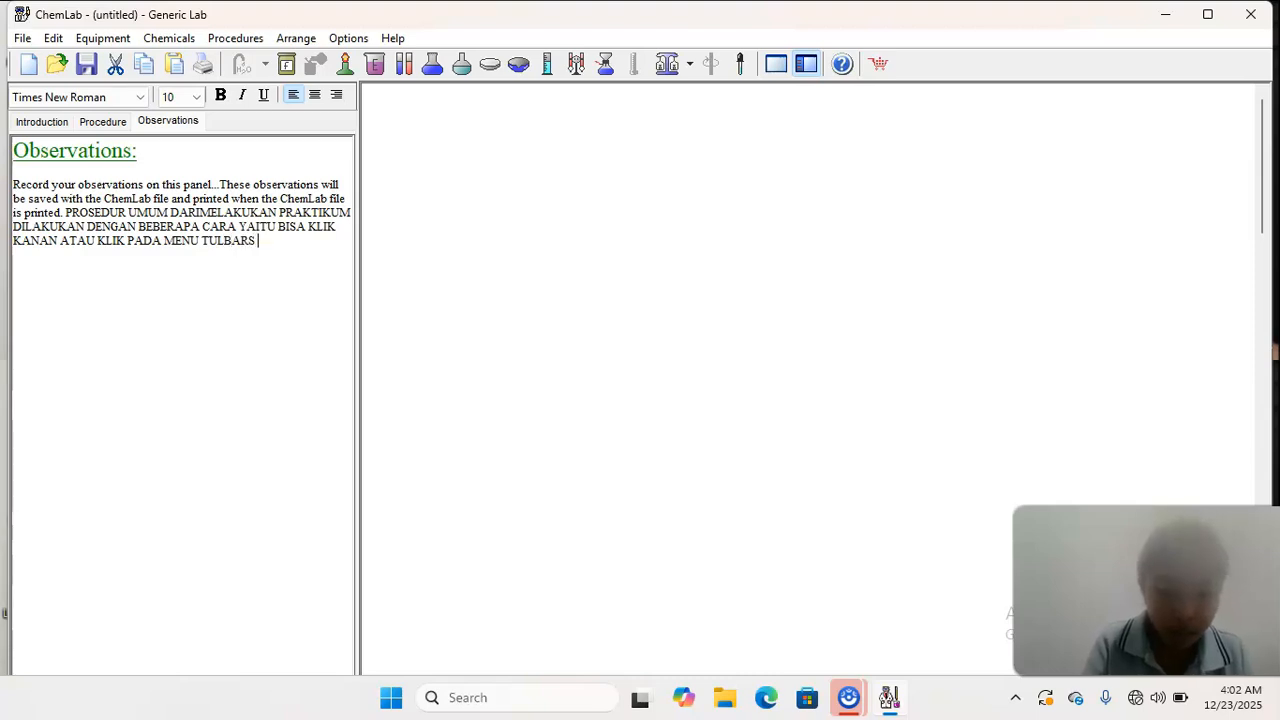
type("YANG TELA")
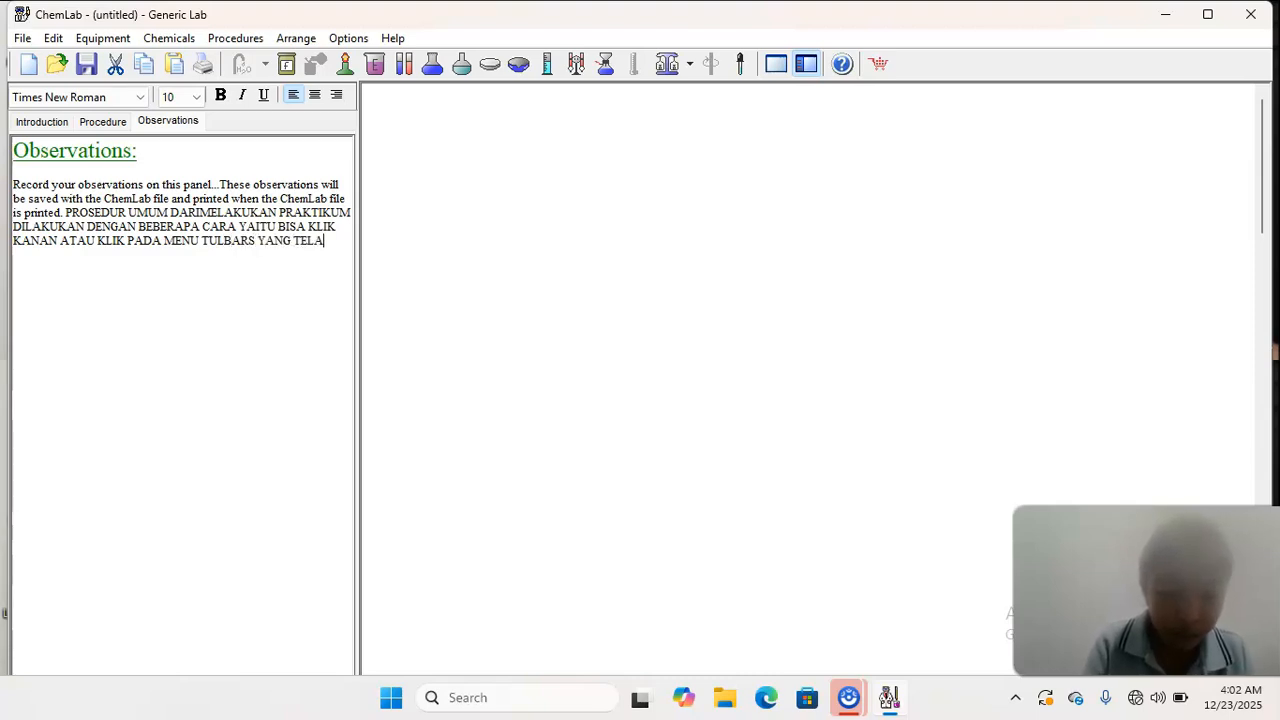
type("H TERSEDIA")
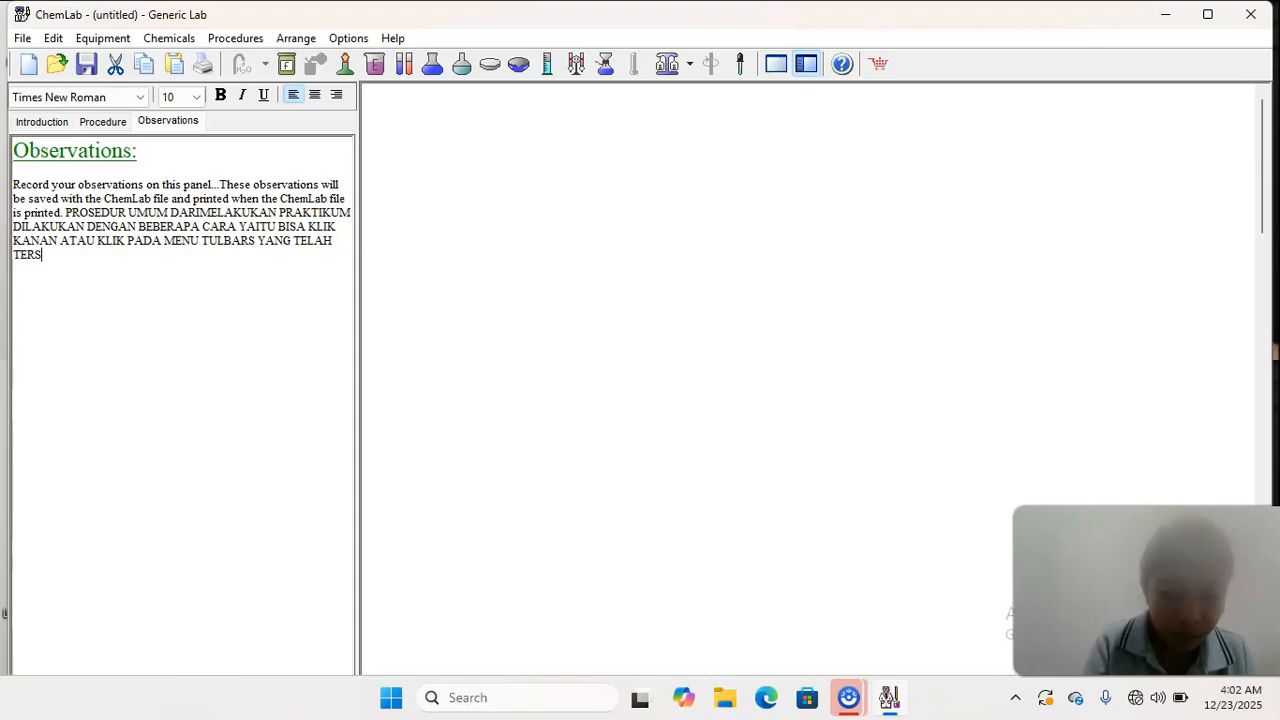